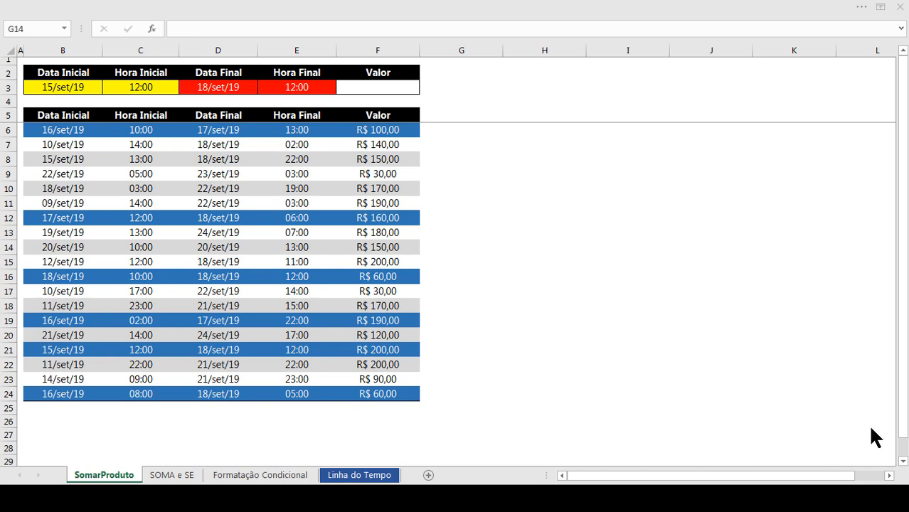
Examine the Valor entries in F6:F24 and the start and end date-time criteria in B3:E3 on the SomarProduto sheet
{"action": "left_click", "coordinate": [387, 183]}
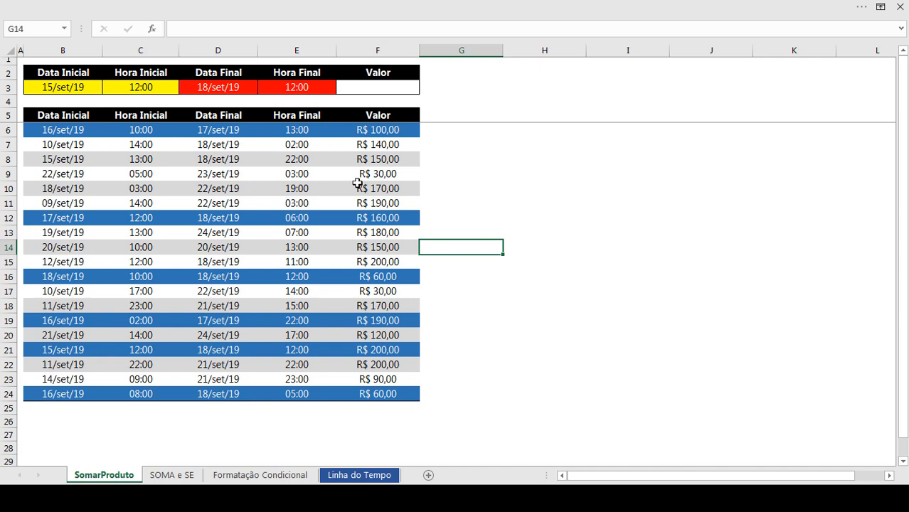
{"action": "left_click_drag", "start_coordinate": [387, 129], "coordinate": [380, 394]}
{"action": "left_click", "coordinate": [383, 242]}
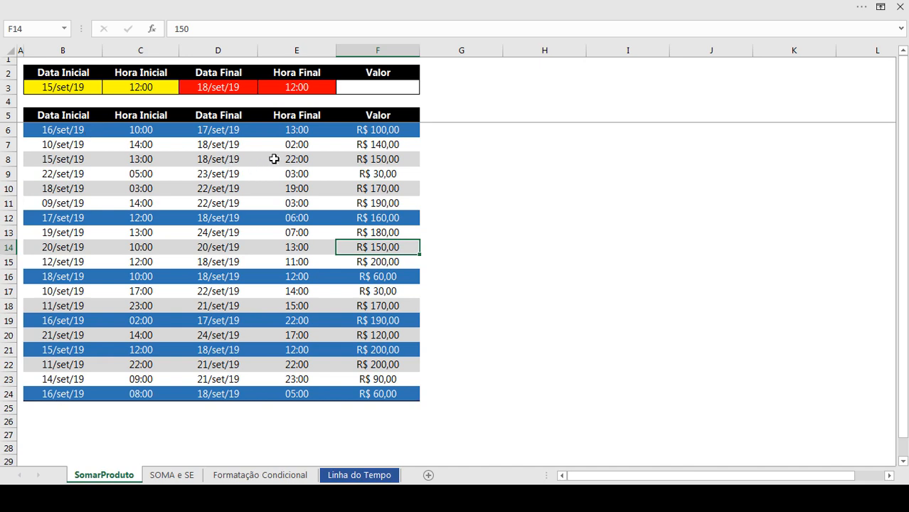
{"action": "left_click_drag", "start_coordinate": [67, 88], "coordinate": [312, 89]}
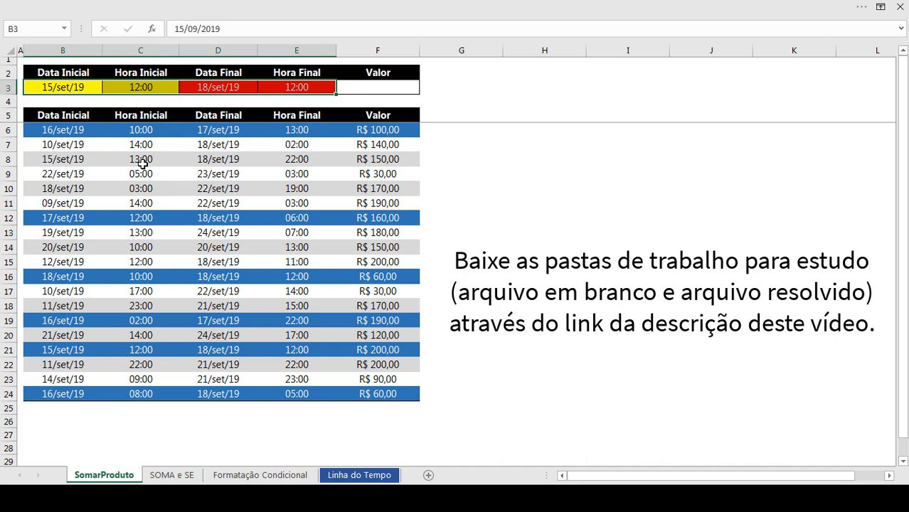
View the Formatação Condicional and Linha do Tempo sheets, returning to the SomarProduto sheet
{"action": "left_click", "coordinate": [257, 475]}
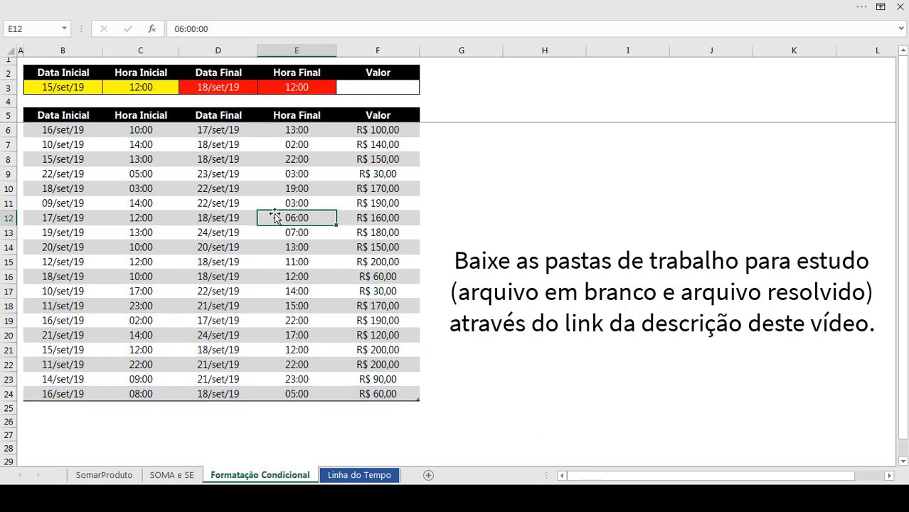
{"action": "left_click", "coordinate": [119, 477]}
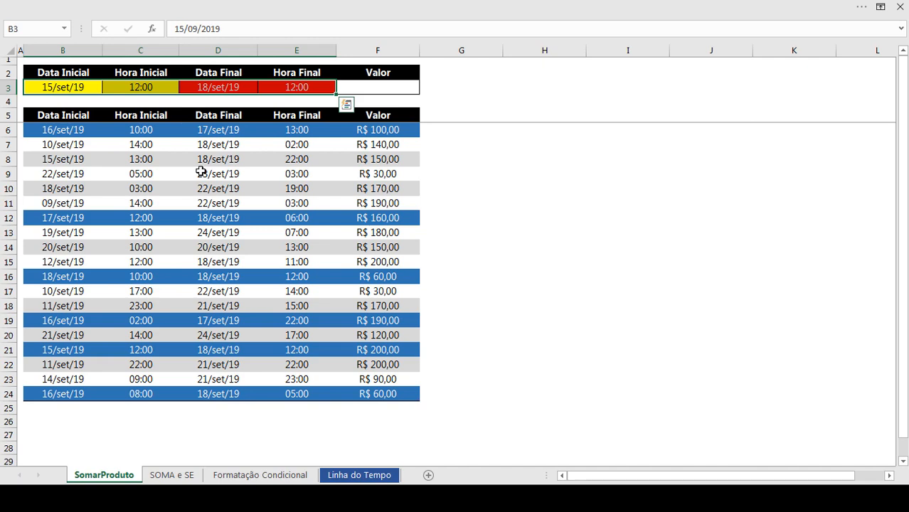
{"action": "left_click", "coordinate": [358, 475]}
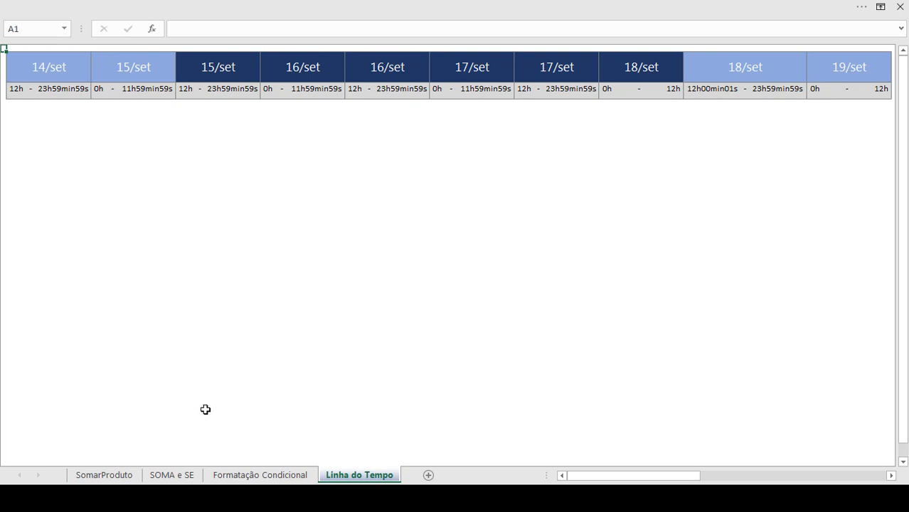
{"action": "left_click", "coordinate": [128, 476]}
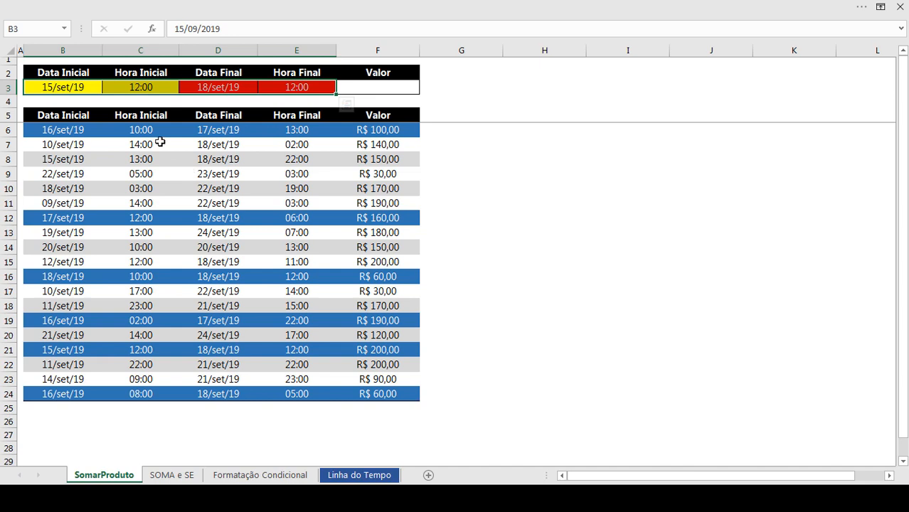
Compare the start and end date and time of the record in row 6 with the criteria in row 3
{"action": "left_click_drag", "start_coordinate": [87, 87], "coordinate": [113, 87]}
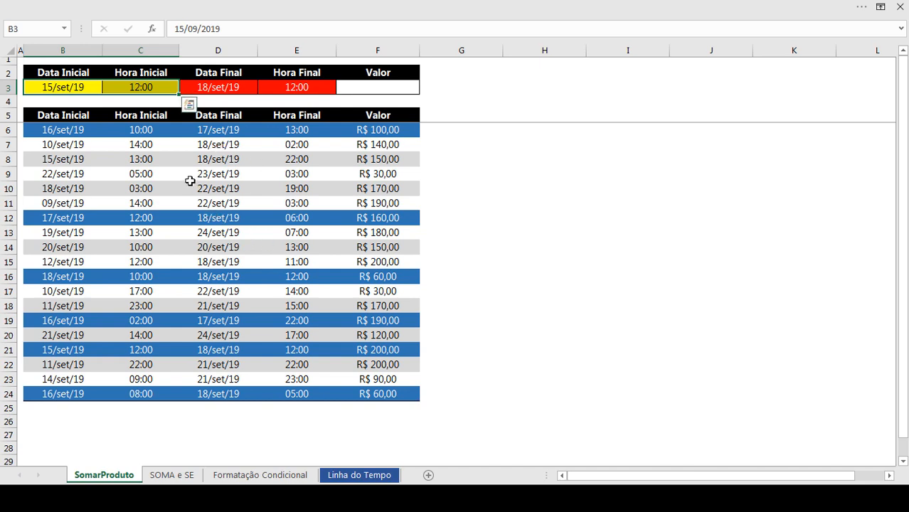
{"action": "left_click_drag", "start_coordinate": [43, 129], "coordinate": [369, 129]}
{"action": "left_click", "coordinate": [389, 130]}
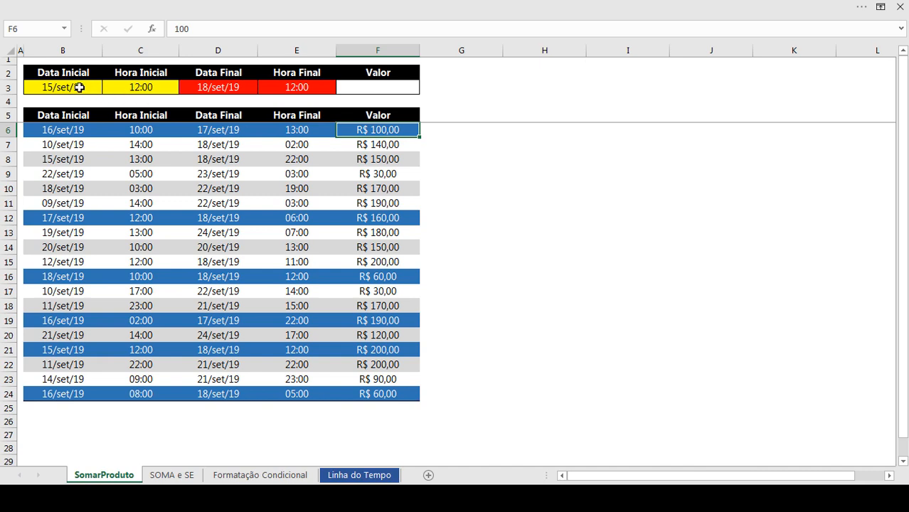
{"action": "left_click", "coordinate": [91, 130]}
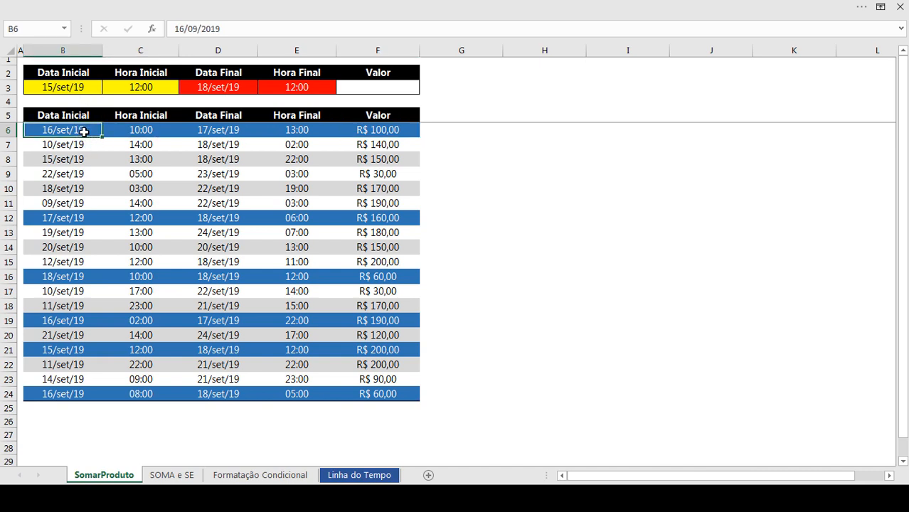
{"action": "left_click", "coordinate": [84, 87]}
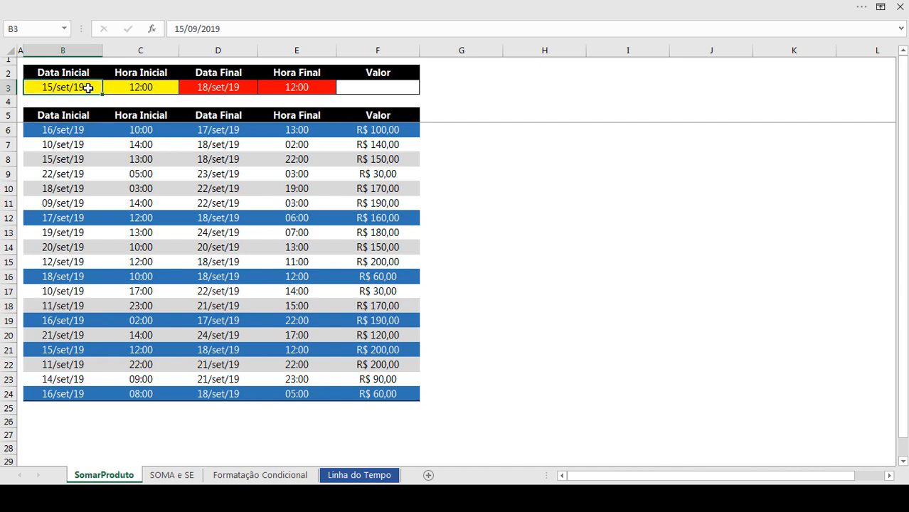
{"action": "left_click", "coordinate": [75, 130]}
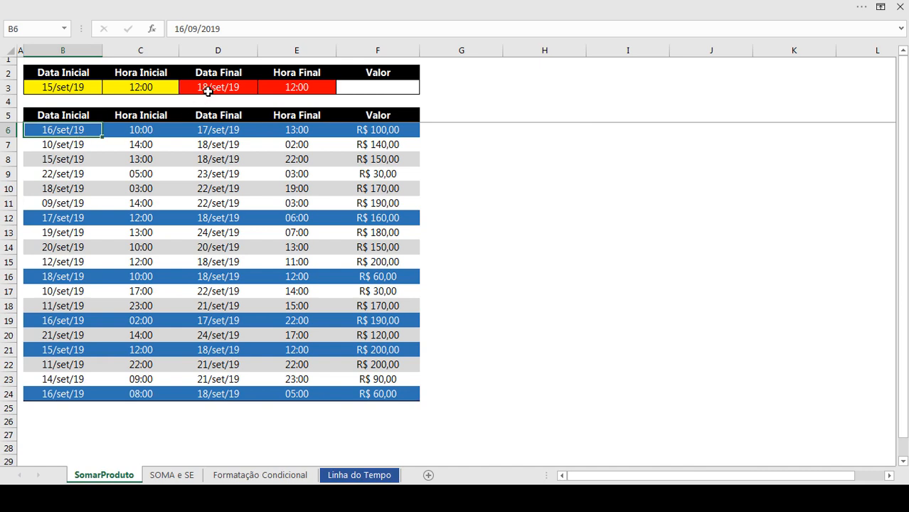
{"action": "left_click_drag", "start_coordinate": [81, 130], "coordinate": [118, 126]}
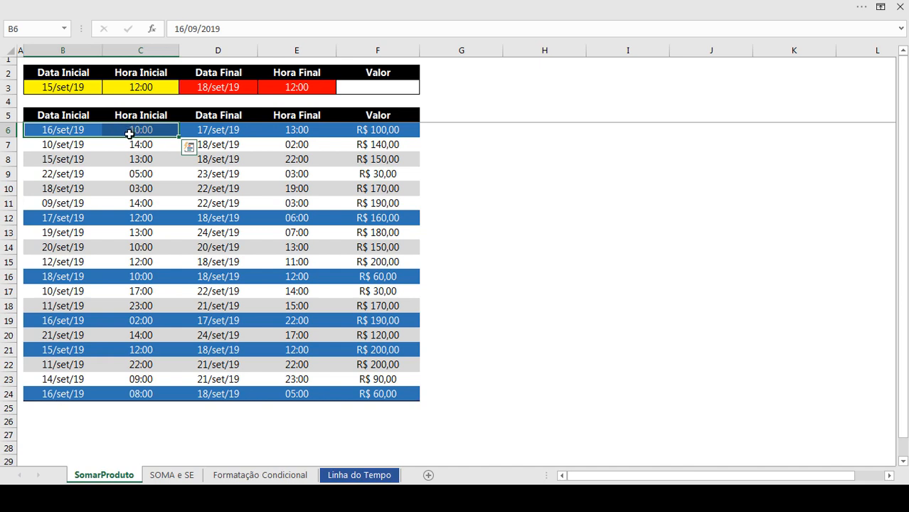
{"action": "left_click", "coordinate": [228, 142]}
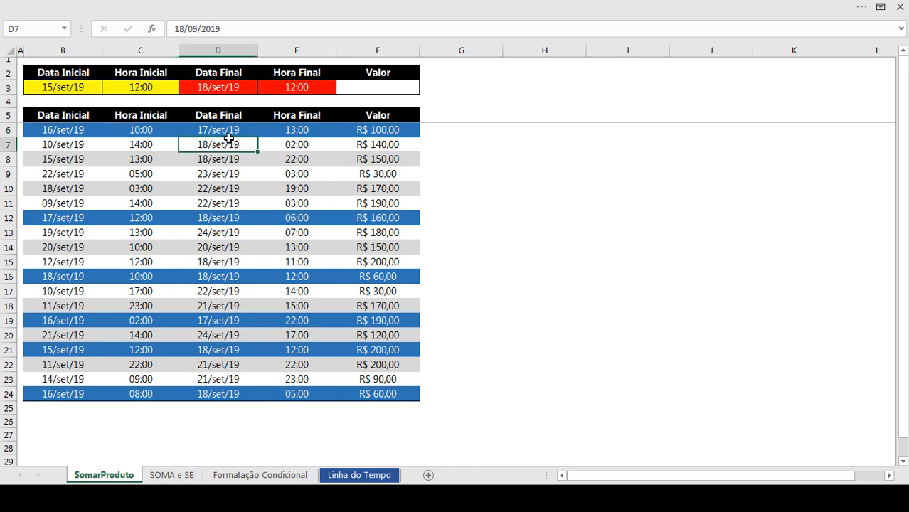
{"action": "left_click", "coordinate": [313, 129]}
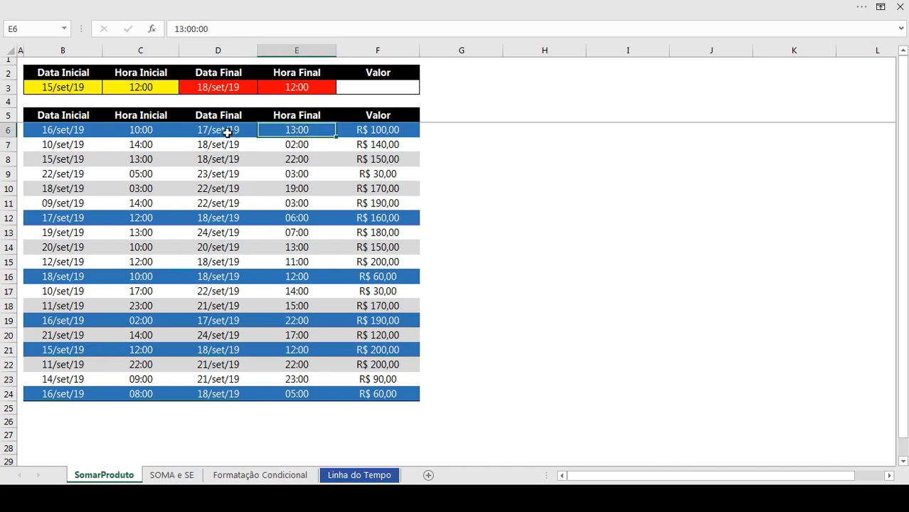
Check the records in rows 7 and 14 against the date and time limits in B3:E3
{"action": "left_click_drag", "start_coordinate": [75, 86], "coordinate": [299, 91]}
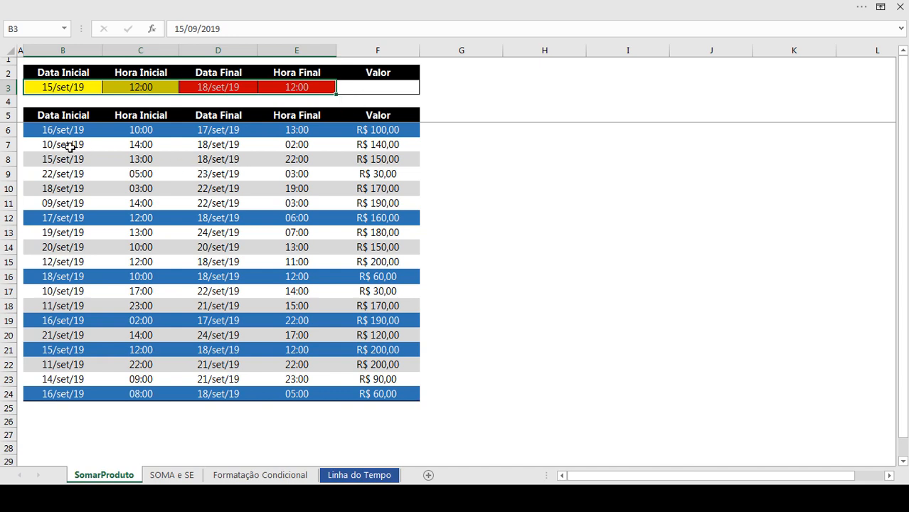
{"action": "left_click", "coordinate": [8, 144]}
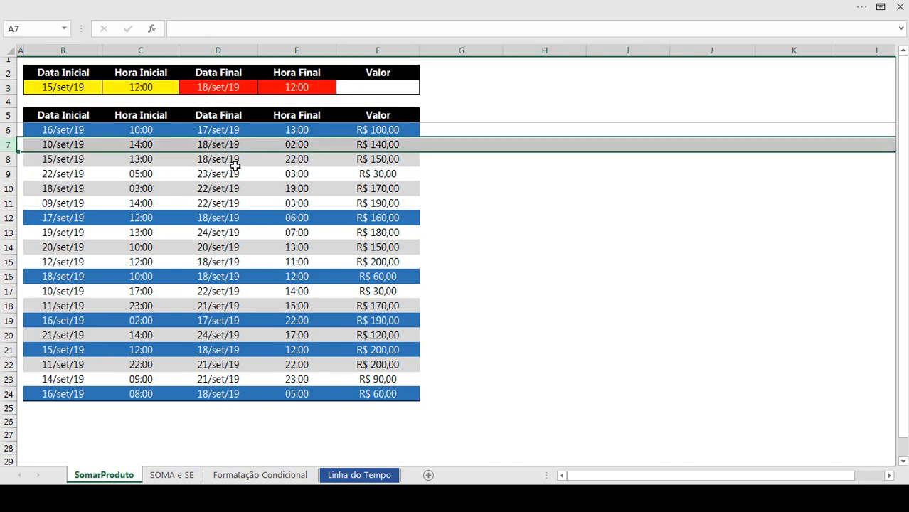
{"action": "left_click", "coordinate": [139, 173]}
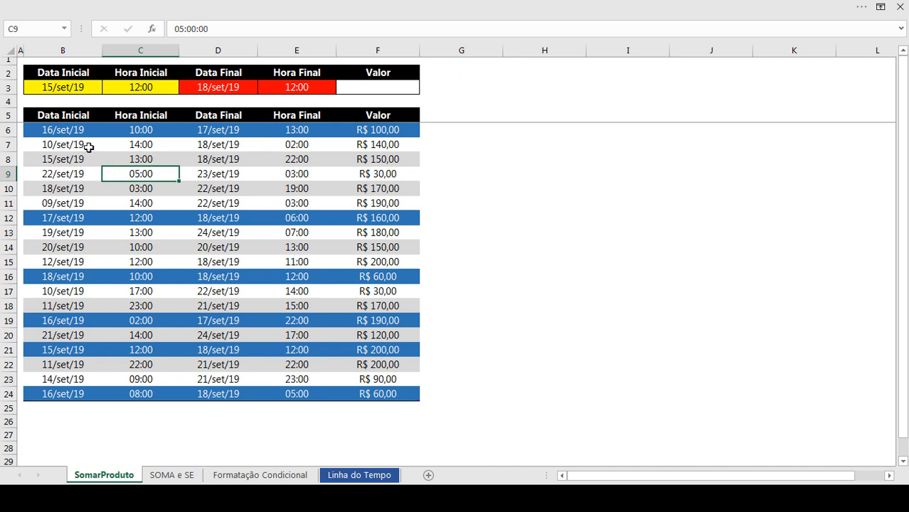
{"action": "left_click_drag", "start_coordinate": [75, 87], "coordinate": [166, 86]}
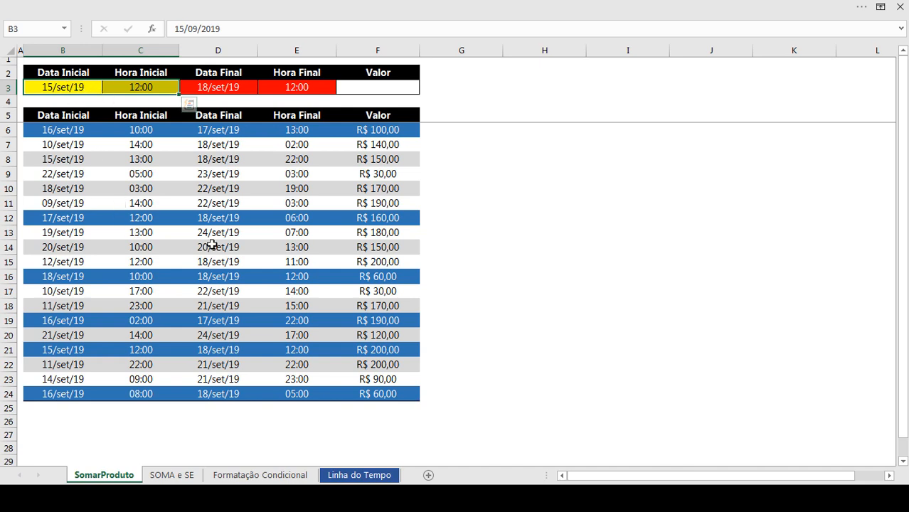
{"action": "left_click", "coordinate": [10, 247]}
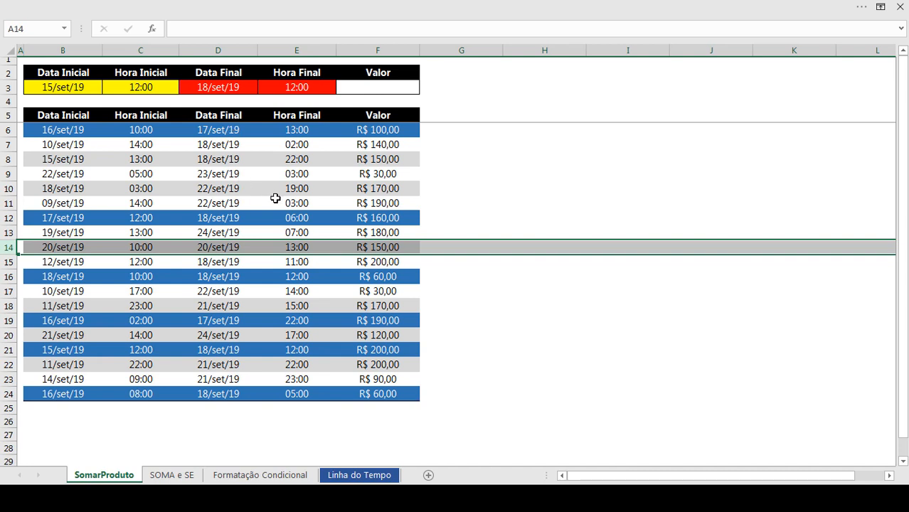
Compare the start and end date-times of the record in row 8 with the initial and final criteria in row 3
{"action": "left_click", "coordinate": [8, 160]}
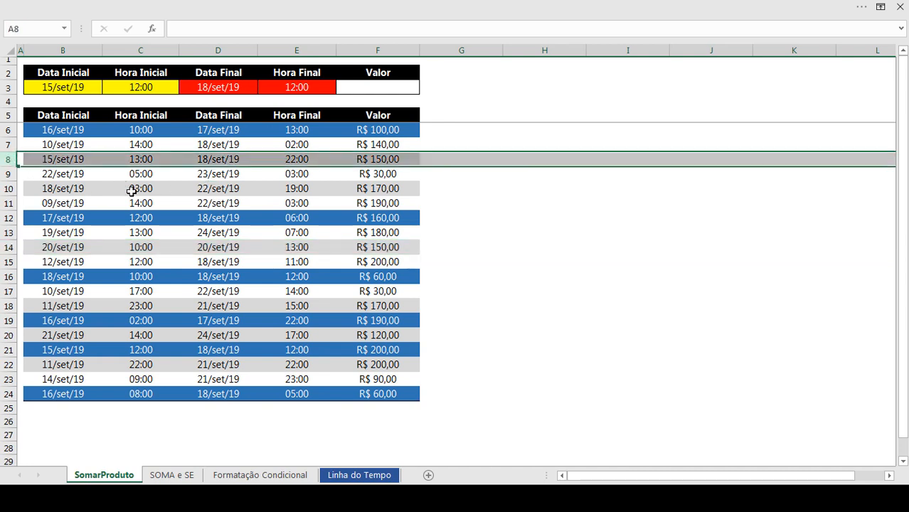
{"action": "left_click", "coordinate": [163, 173]}
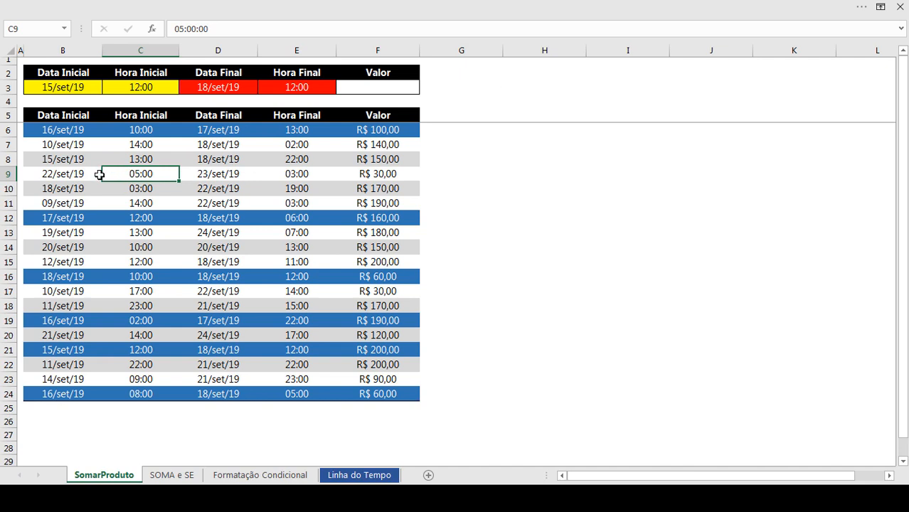
{"action": "left_click", "coordinate": [155, 158]}
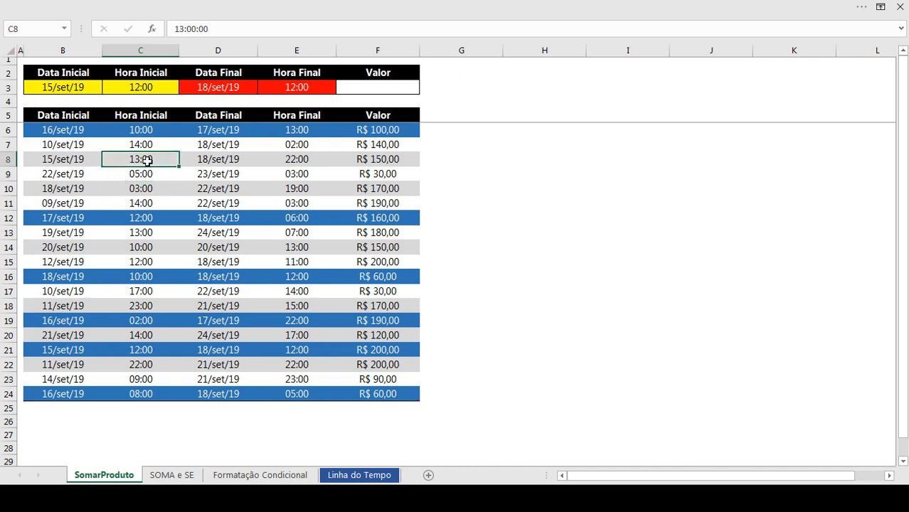
{"action": "left_click_drag", "start_coordinate": [85, 88], "coordinate": [142, 89]}
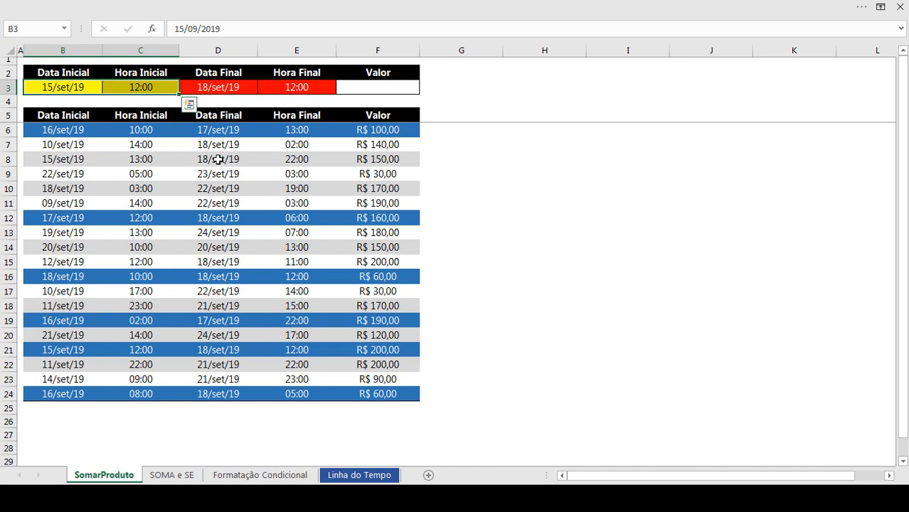
{"action": "left_click_drag", "start_coordinate": [217, 159], "coordinate": [312, 161]}
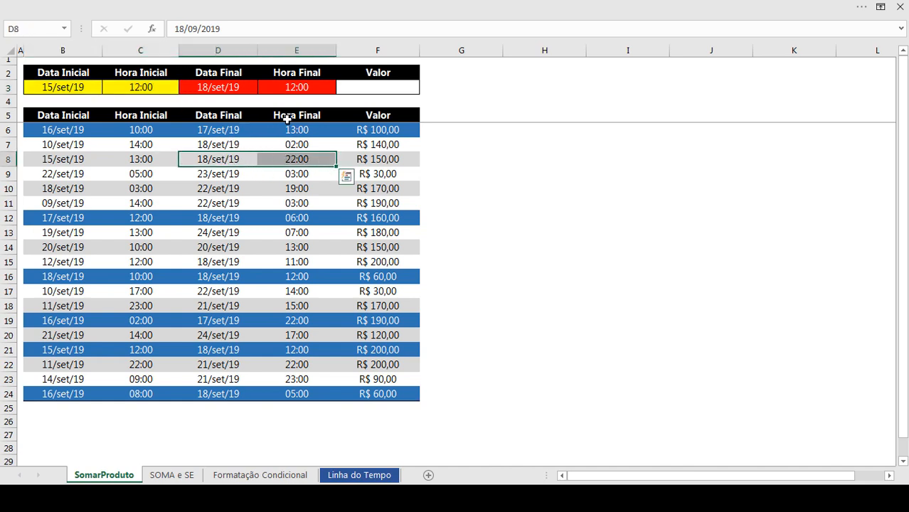
{"action": "left_click_drag", "start_coordinate": [242, 86], "coordinate": [294, 88]}
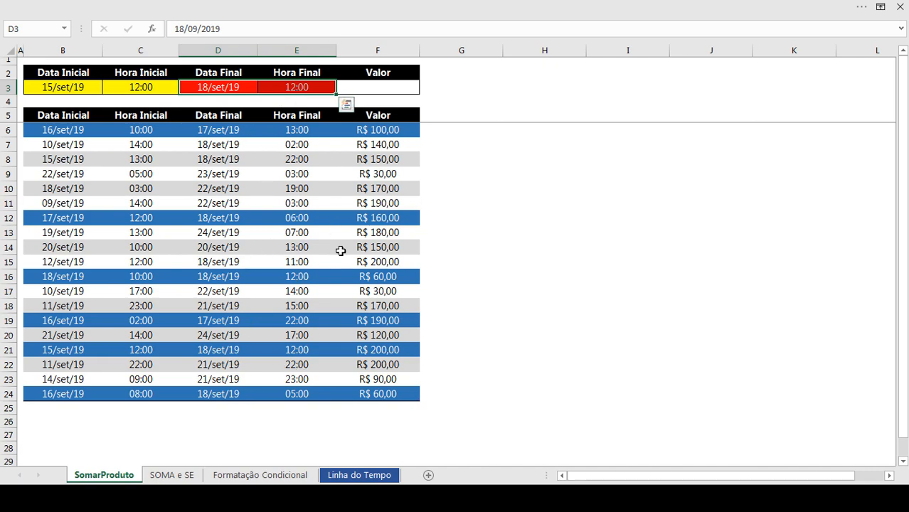
Examine the dark blue periods from 15/set 12h to 18/set 12h in D2:I3 of the Linha do Tempo sheet
{"action": "left_click", "coordinate": [374, 475]}
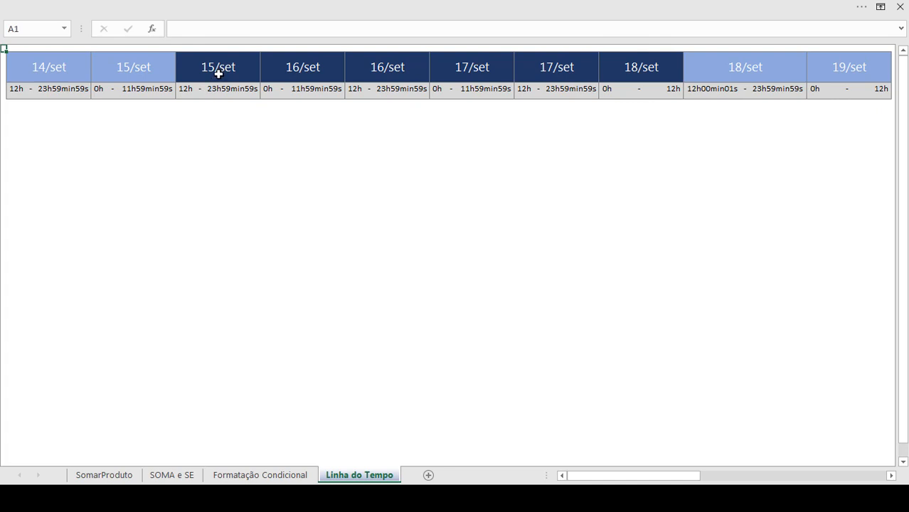
{"action": "left_click", "coordinate": [306, 72]}
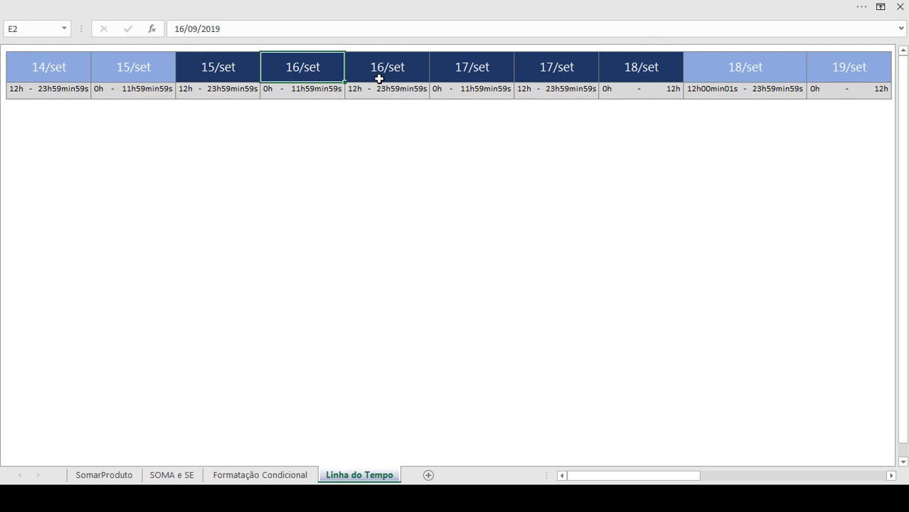
{"action": "left_click", "coordinate": [484, 73]}
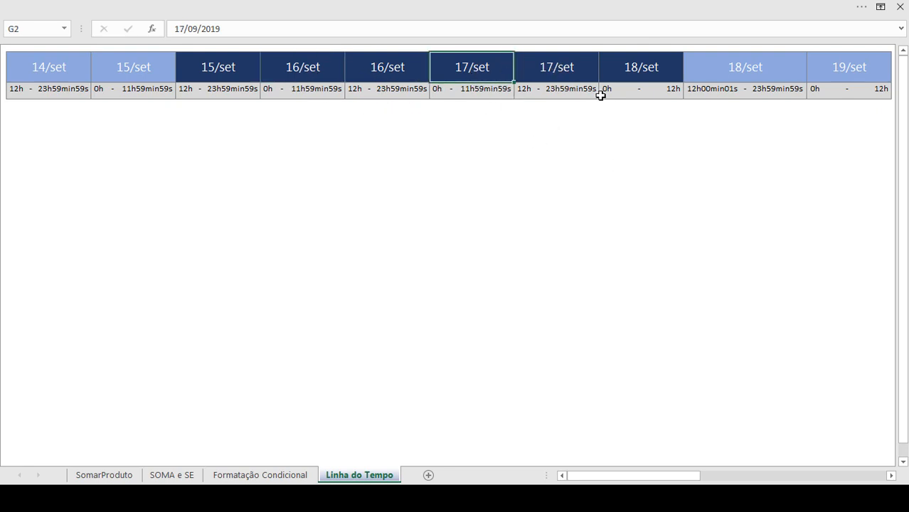
{"action": "left_click", "coordinate": [653, 93]}
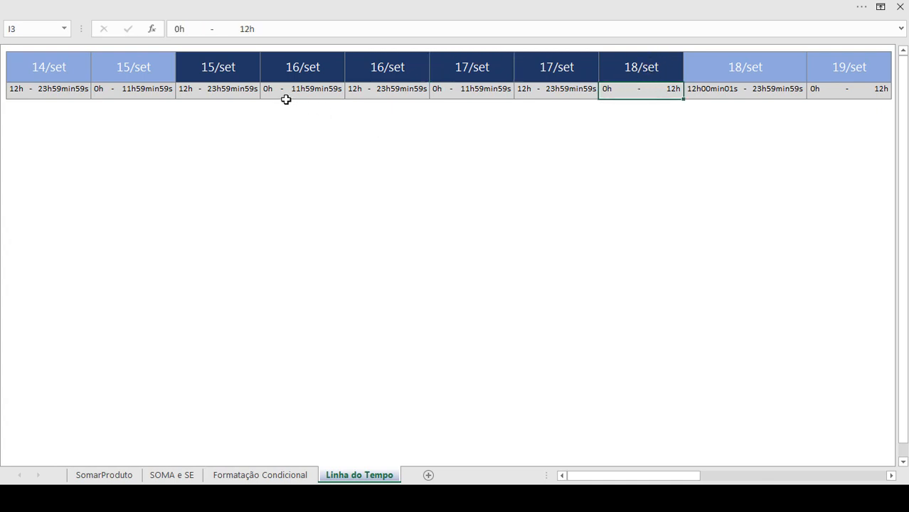
{"action": "left_click_drag", "start_coordinate": [227, 69], "coordinate": [640, 71]}
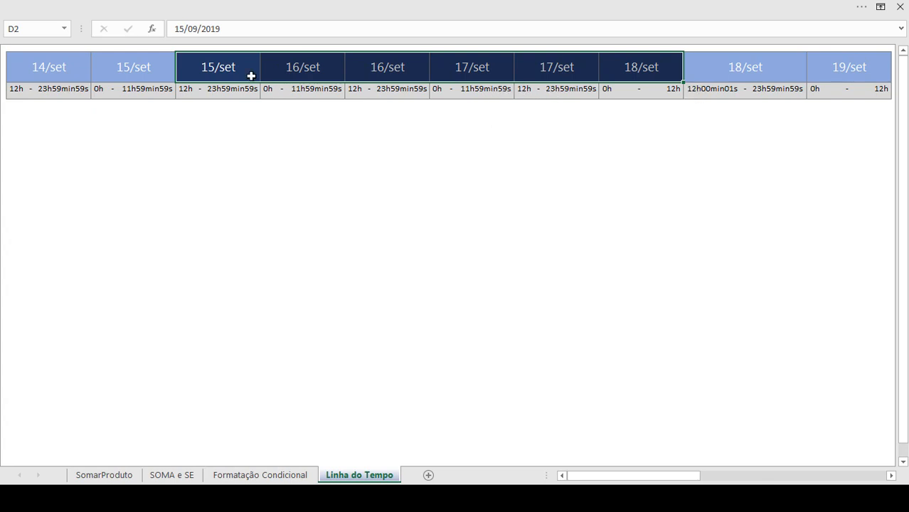
{"action": "left_click_drag", "start_coordinate": [251, 75], "coordinate": [649, 92]}
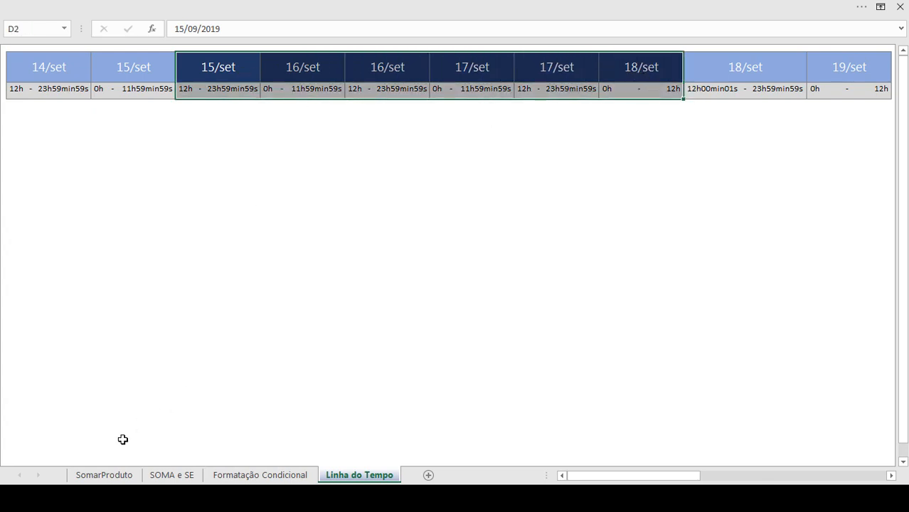
Recheck row 8's final date on SomarProduto and examine the periods before the highlighted range on the Linha do Tempo sheet
{"action": "left_click", "coordinate": [106, 475]}
{"action": "left_click", "coordinate": [189, 160]}
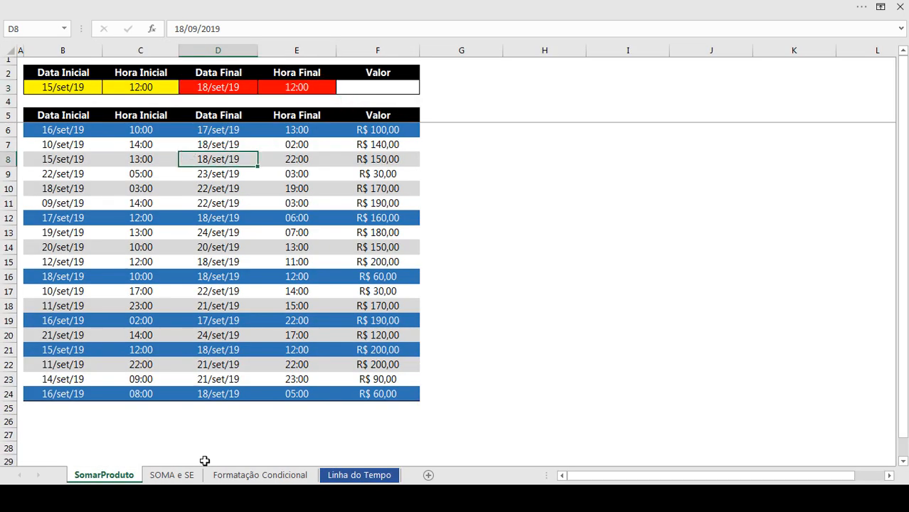
{"action": "left_click", "coordinate": [359, 475]}
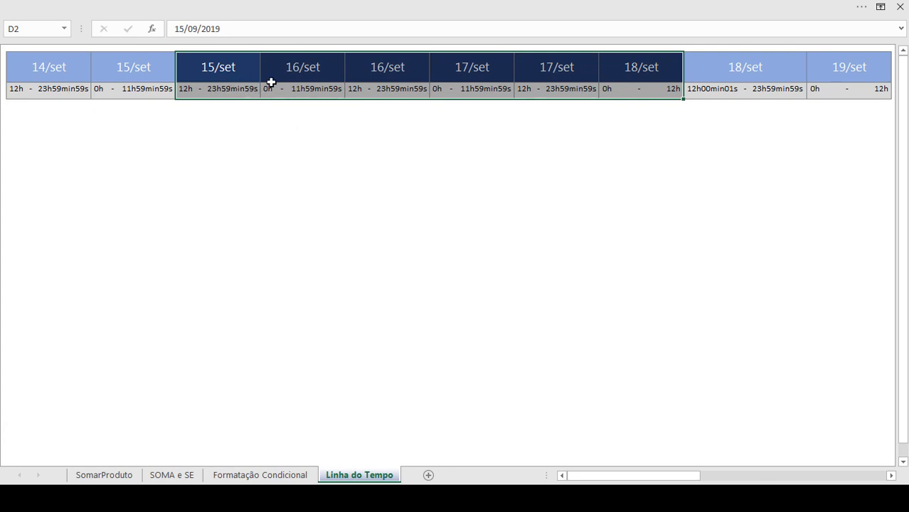
{"action": "left_click_drag", "start_coordinate": [213, 84], "coordinate": [52, 68]}
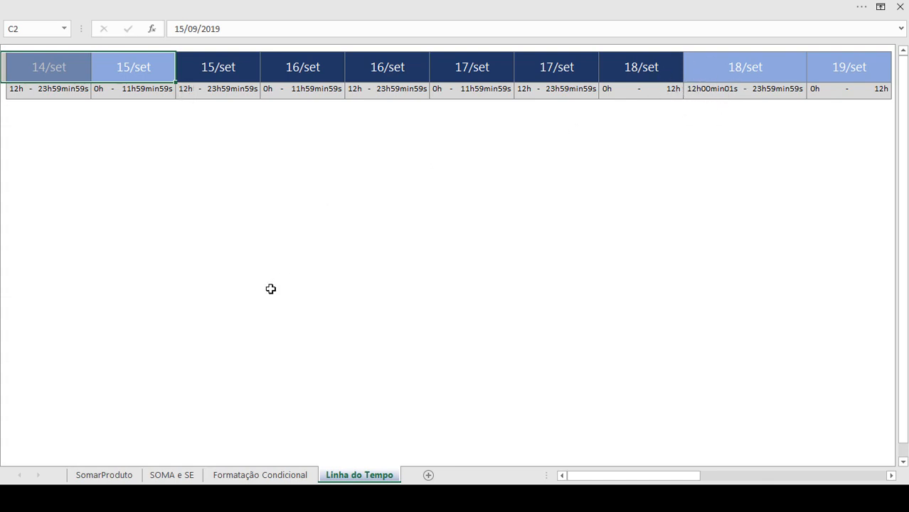
Check the status-bar sum of the highlighted records' values in F6, F12, F16, F19, F21 and F24 on the SomarProduto sheet
{"action": "left_click", "coordinate": [95, 478]}
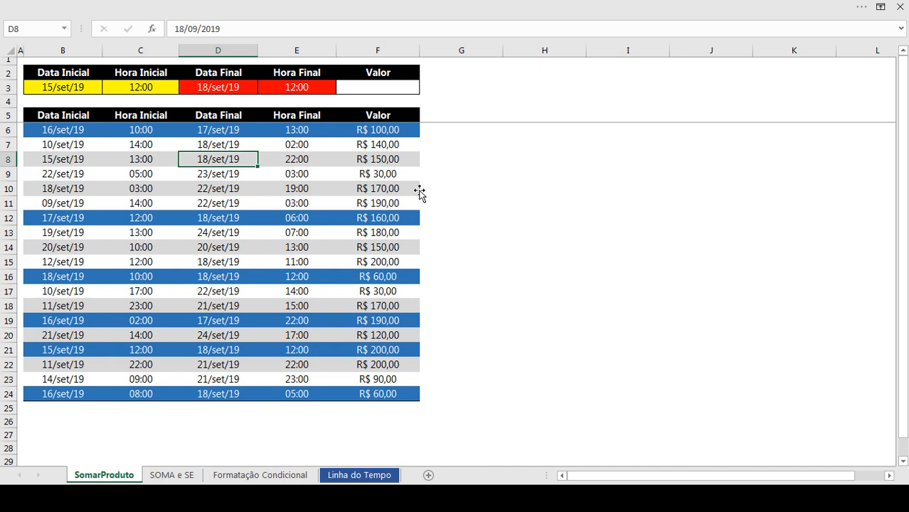
{"action": "left_click", "coordinate": [374, 87]}
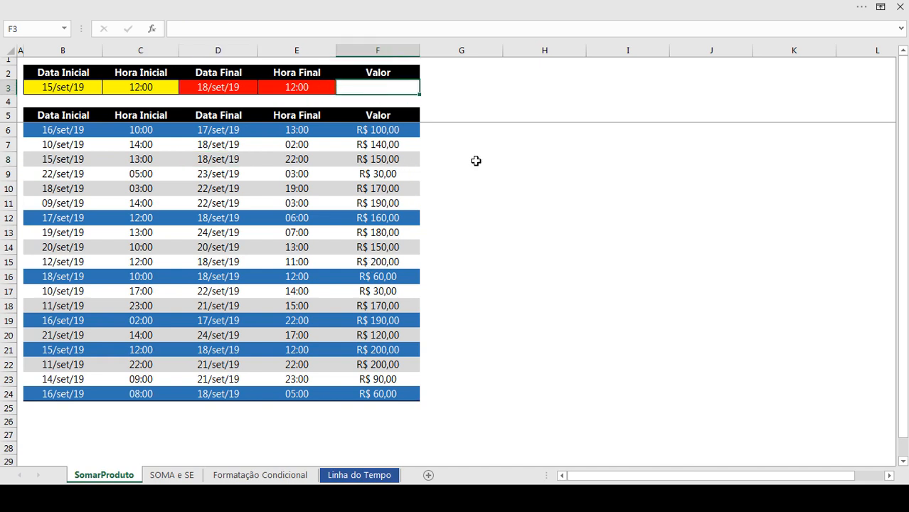
{"action": "left_click", "coordinate": [402, 131]}
{"action": "left_click", "coordinate": [392, 215], "text": "ctrl"}
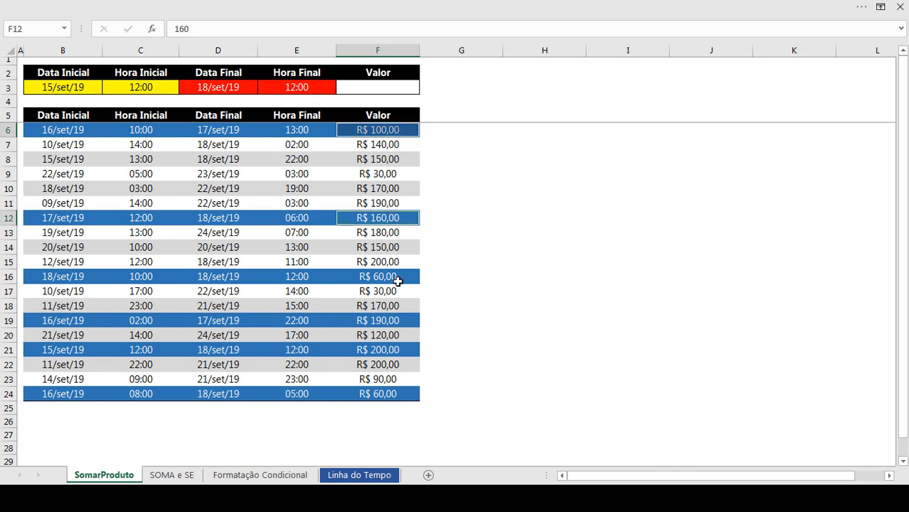
{"action": "left_click", "coordinate": [393, 277], "text": "ctrl"}
{"action": "left_click", "coordinate": [395, 322], "text": "ctrl"}
{"action": "left_click", "coordinate": [392, 353], "text": "ctrl"}
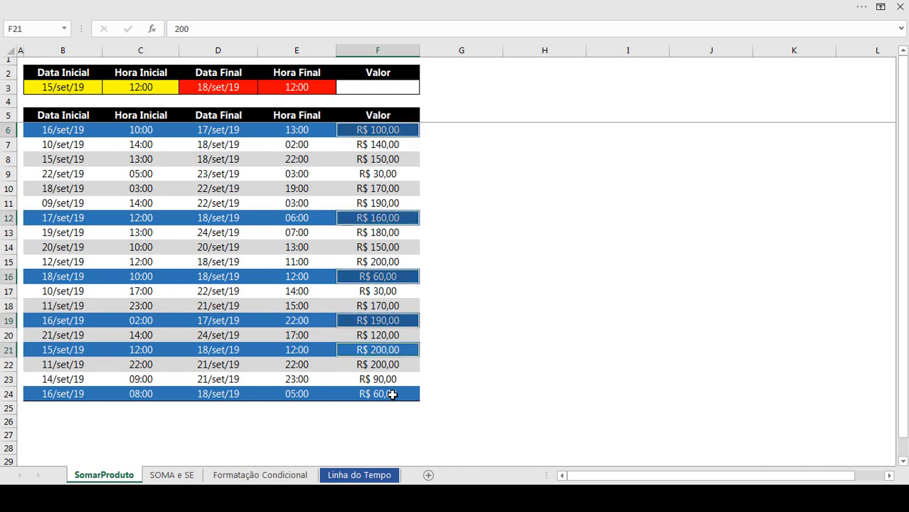
{"action": "left_click", "coordinate": [394, 393], "text": "ctrl"}
{"action": "left_click", "coordinate": [495, 9]}
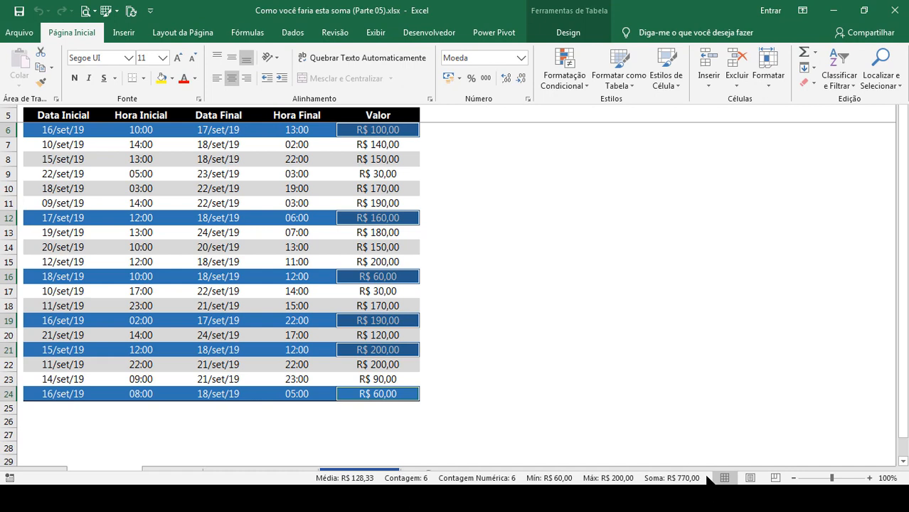
{"action": "left_click", "coordinate": [527, 242]}
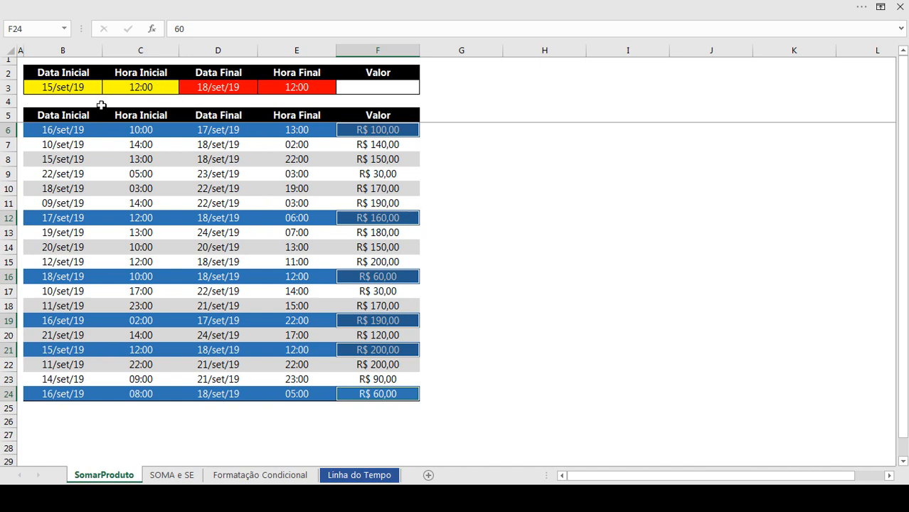
Review the initial date and time in B3:C3 and the final date and time in D3:E3 as the sum's limits
{"action": "left_click", "coordinate": [82, 87]}
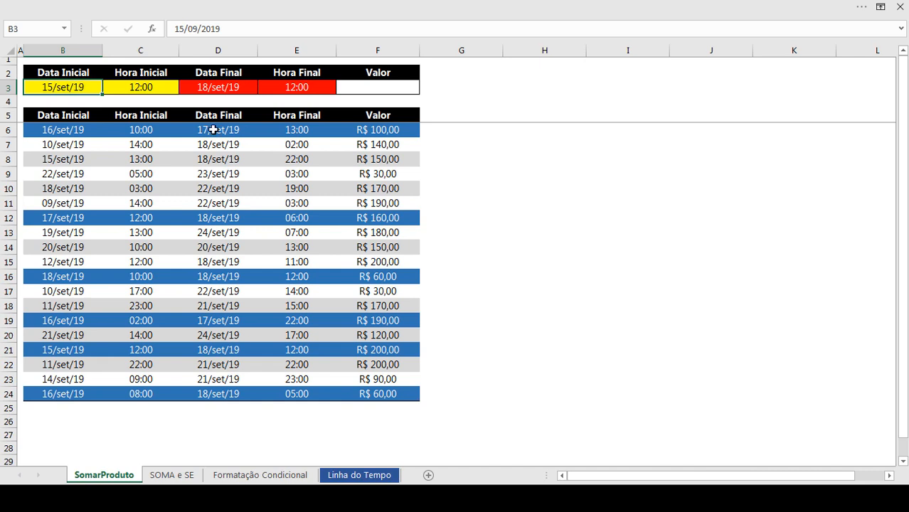
{"action": "left_click", "coordinate": [324, 88]}
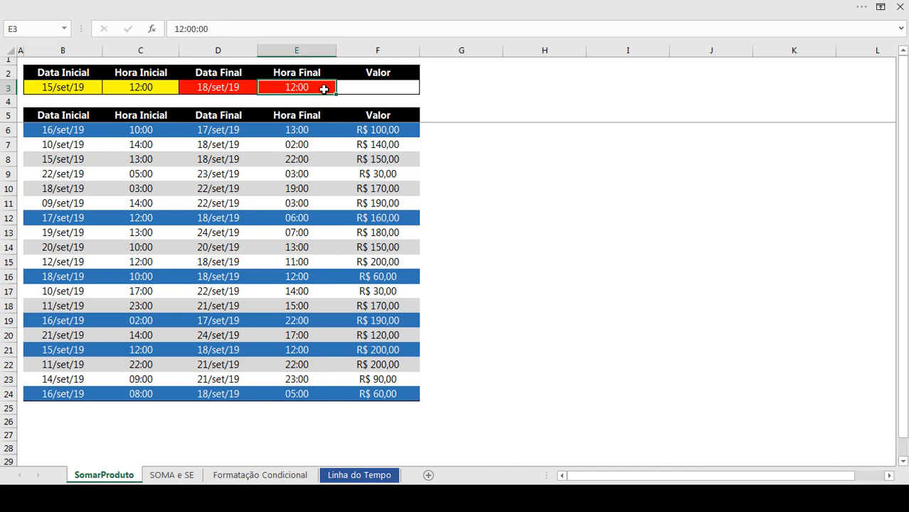
{"action": "left_click", "coordinate": [249, 88]}
{"action": "left_click_drag", "start_coordinate": [239, 87], "coordinate": [283, 89]}
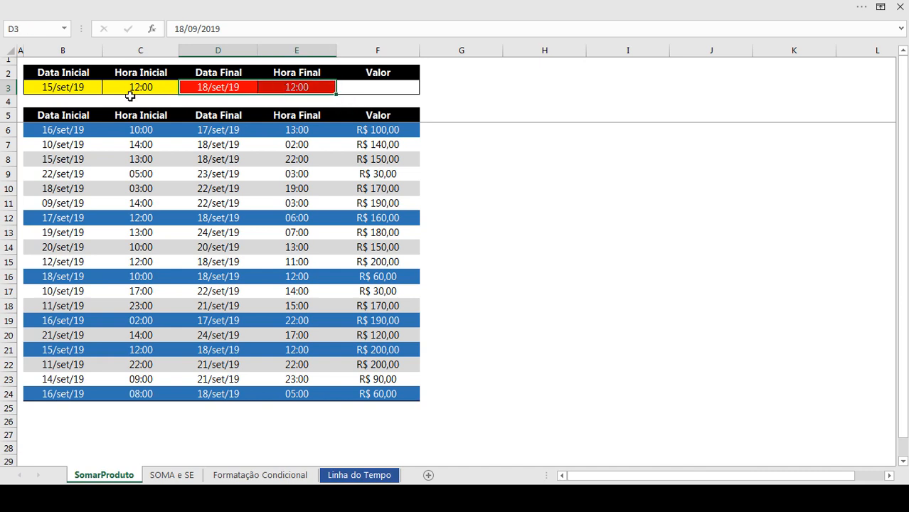
{"action": "left_click_drag", "start_coordinate": [85, 87], "coordinate": [138, 91]}
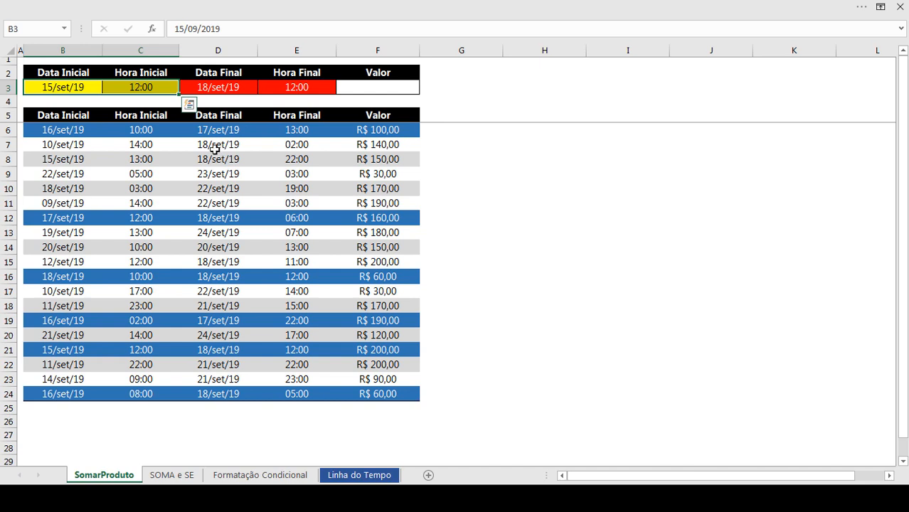
{"action": "left_click", "coordinate": [161, 88]}
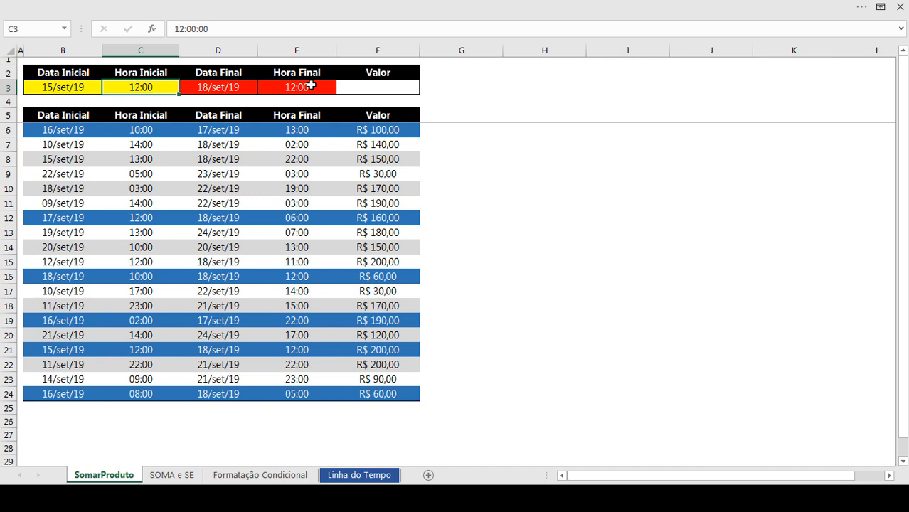
Start a SOMASES formula in F3 with tabDADOS[Valor] as the sum range
{"action": "left_click", "coordinate": [351, 87]}
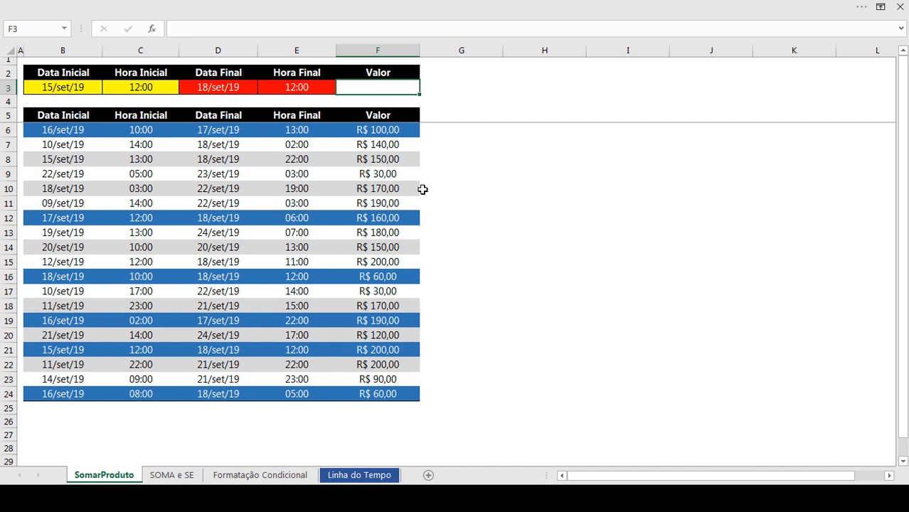
{"action": "type", "text": "=somases("}
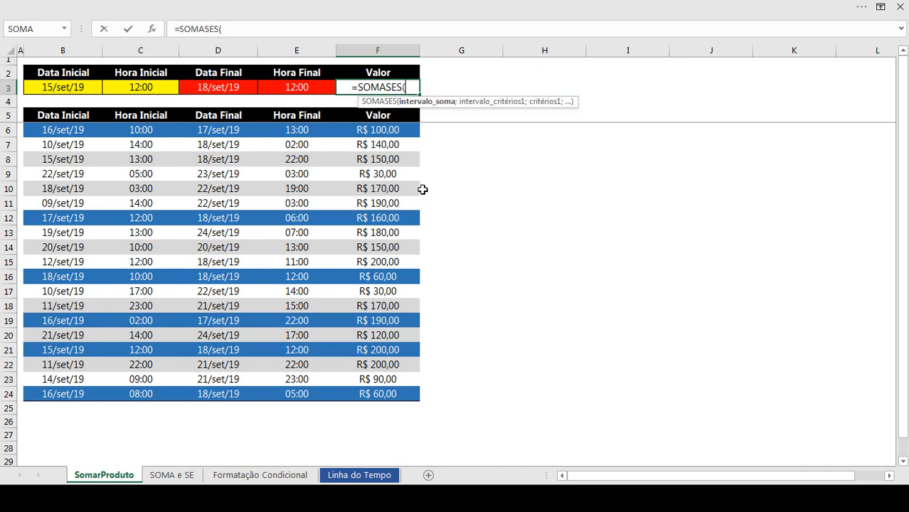
{"action": "left_click", "coordinate": [404, 252]}
{"action": "key", "text": "ctrl+space"}
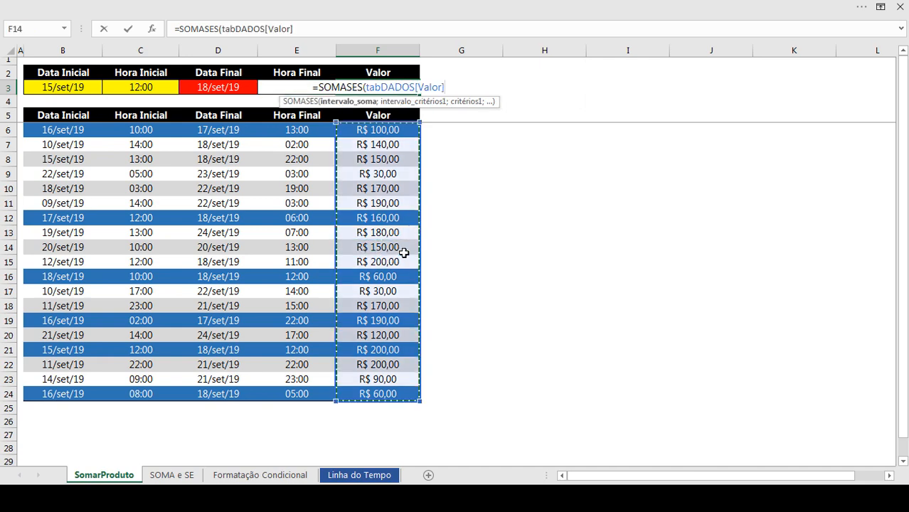
{"action": "type", "text": ";"}
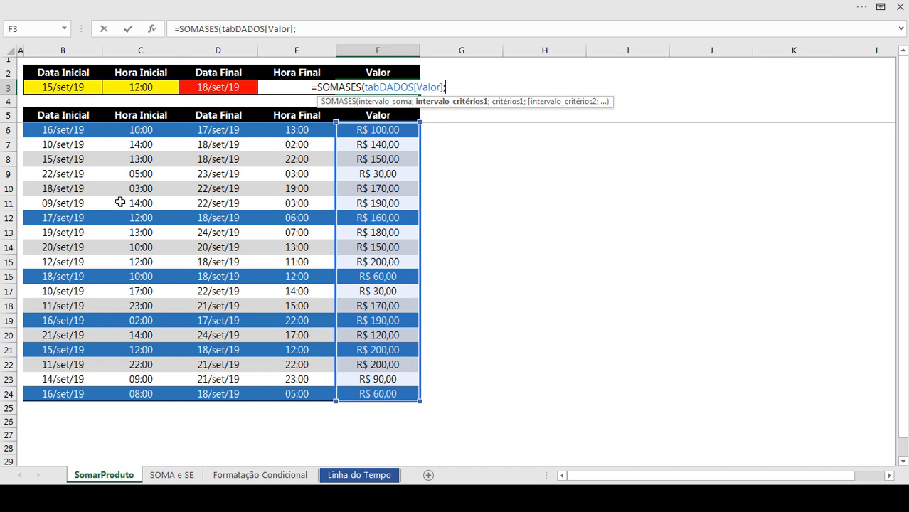
Add the first SOMASES criterion, requiring tabDADOS[Data Inicial] to be ">="&B3
{"action": "left_click", "coordinate": [69, 234]}
{"action": "key", "text": "ctrl+space"}
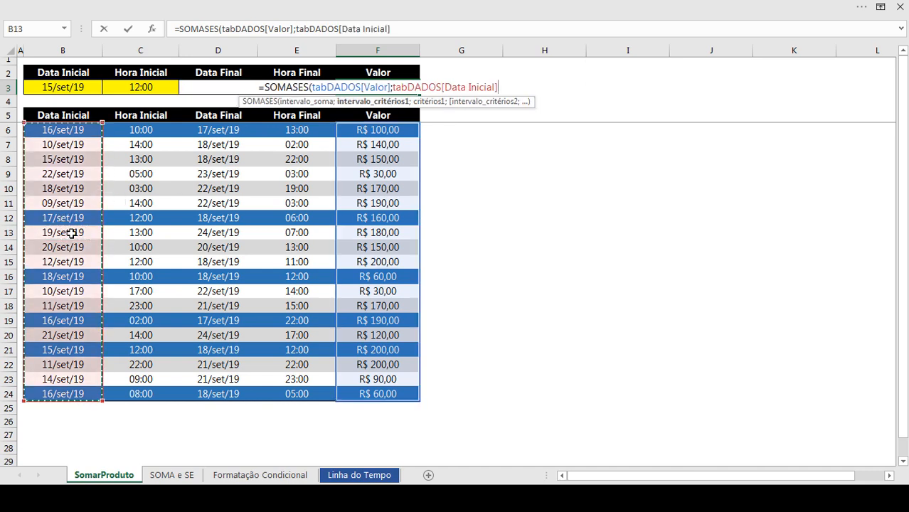
{"action": "type", "text": ";"}
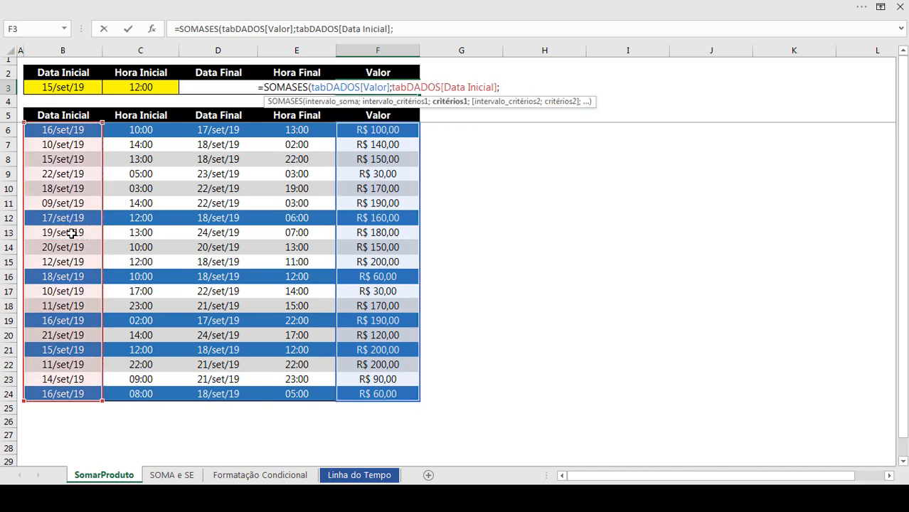
{"action": "type", "text": "\">=\""}
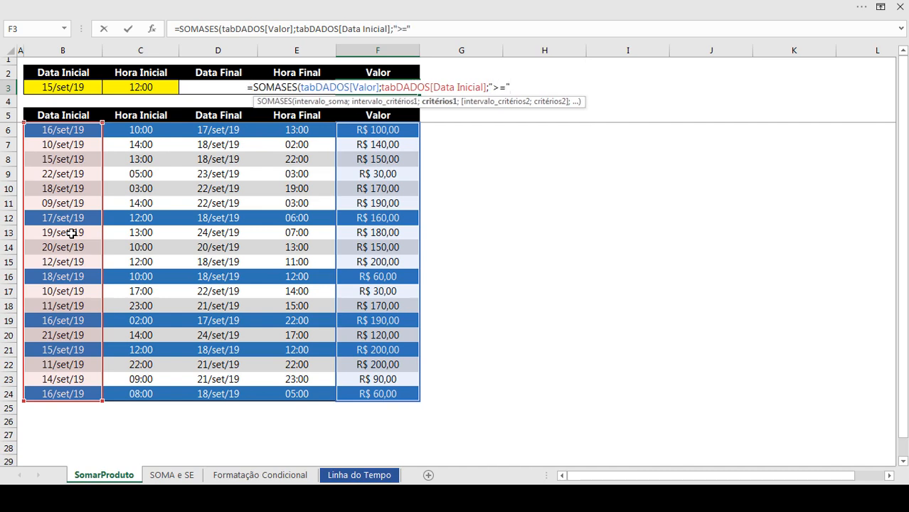
{"action": "type", "text": "&"}
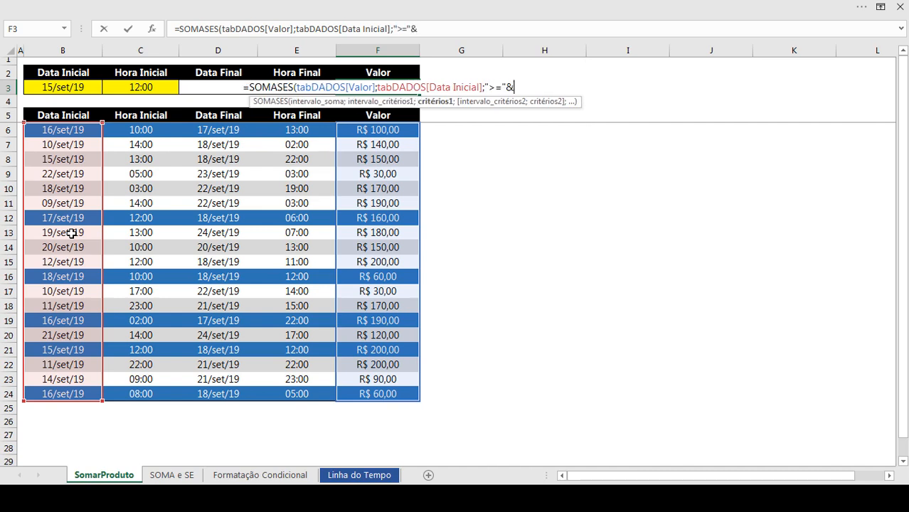
{"action": "left_click", "coordinate": [83, 88]}
{"action": "type", "text": ";"}
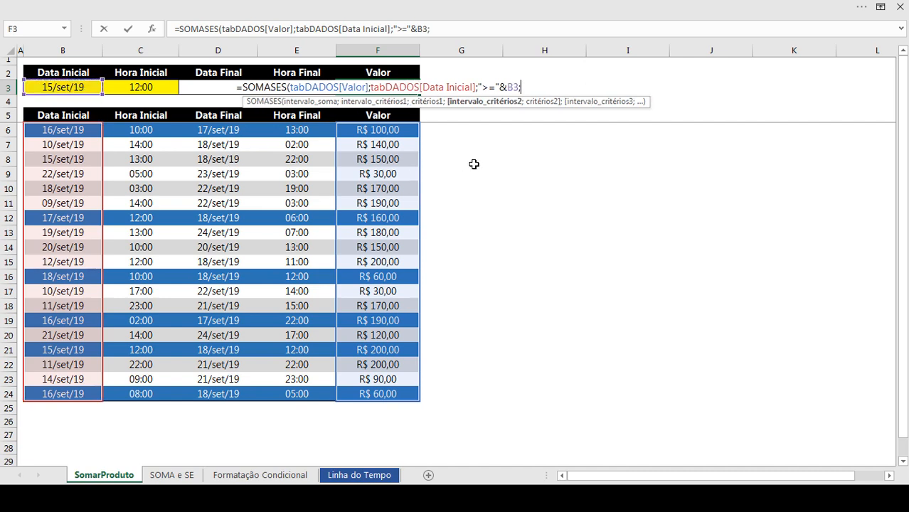
Add the second SOMASES criterion, requiring tabDADOS[Hora Inicial] to be ">="&C3
{"action": "left_click", "coordinate": [151, 305]}
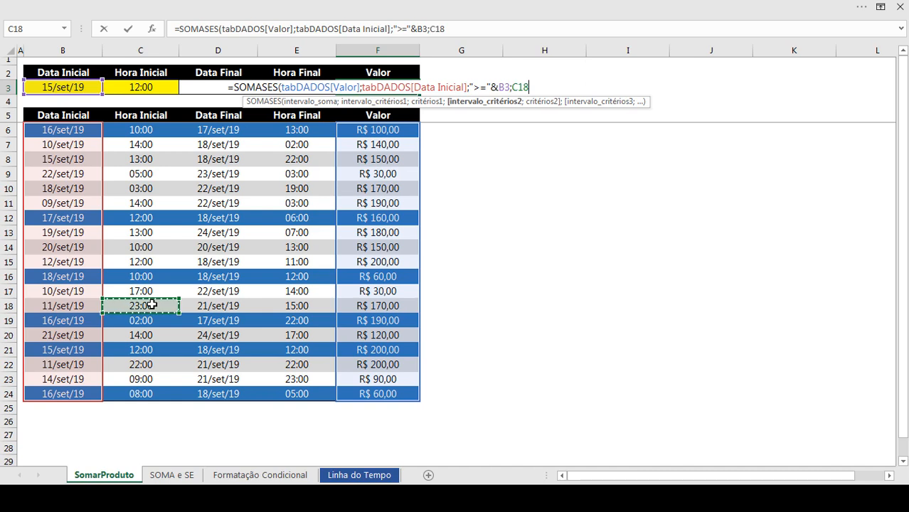
{"action": "key", "text": "ctrl+space"}
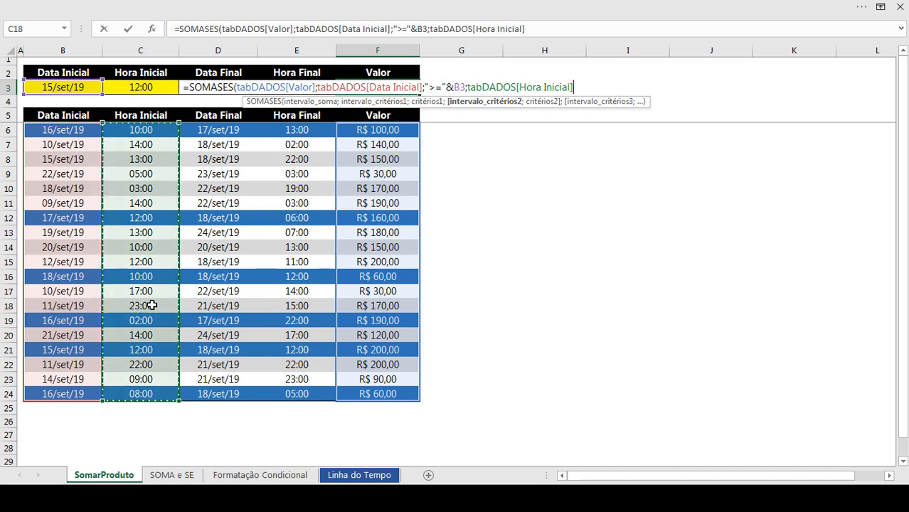
{"action": "type", "text": ";"}
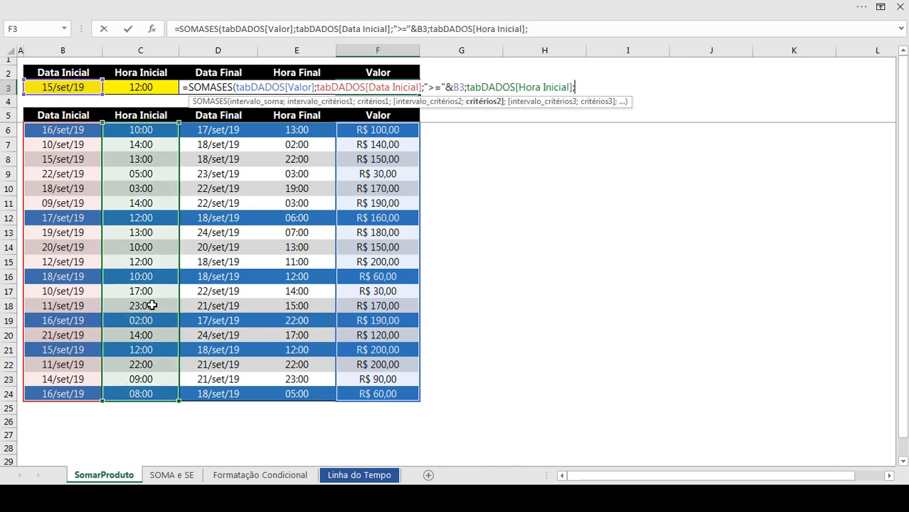
{"action": "type", "text": "\">=\""}
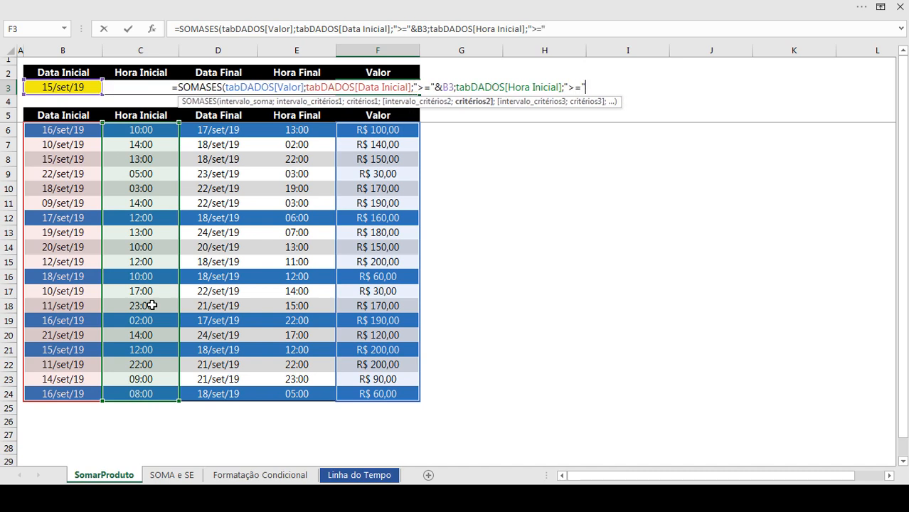
{"action": "type", "text": "&"}
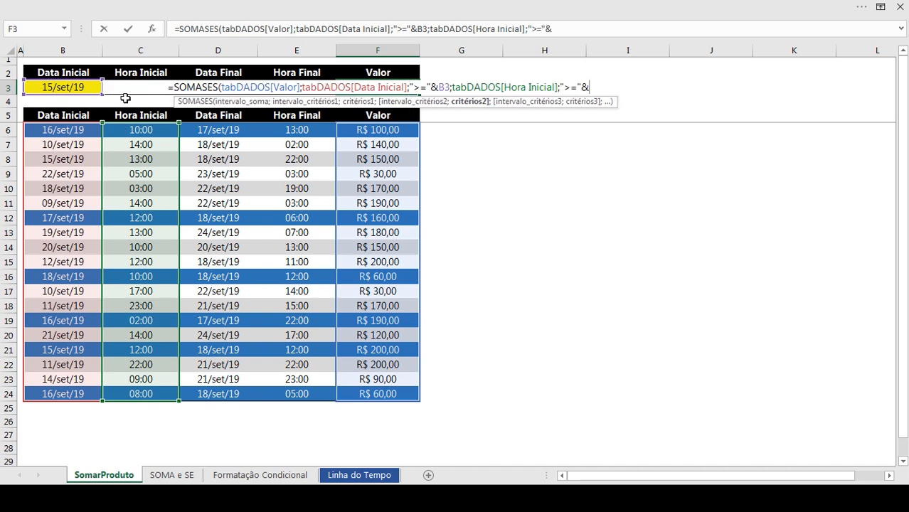
{"action": "left_click", "coordinate": [128, 93]}
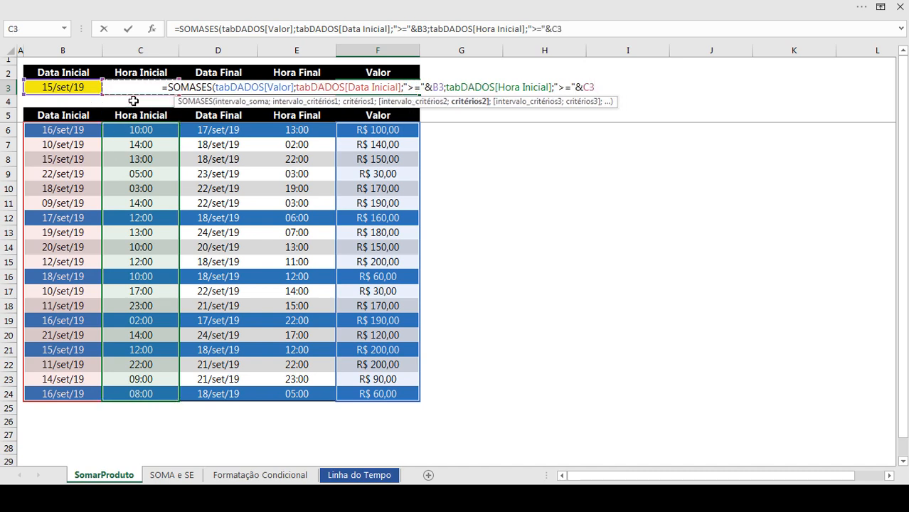
{"action": "type", "text": ";"}
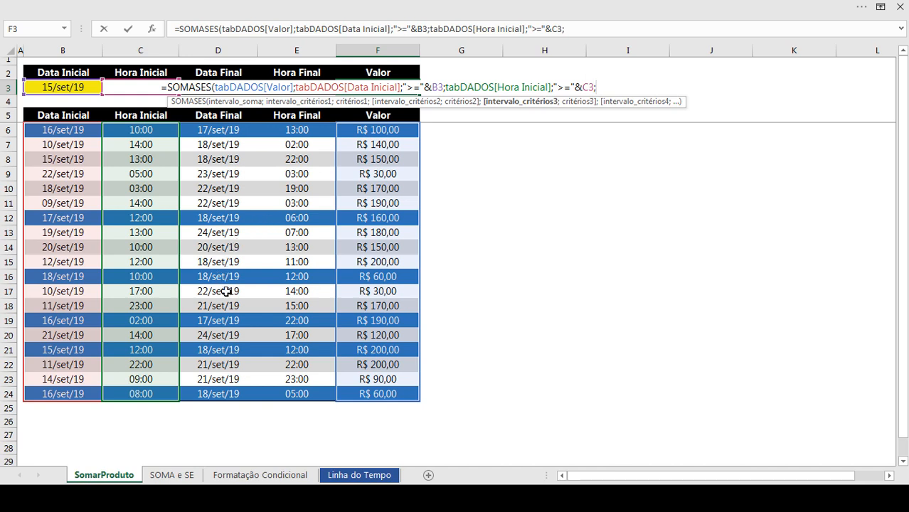
Add the third SOMASES criterion, requiring tabDADOS[Data Final] to be "<="&D3
{"action": "left_click", "coordinate": [222, 327]}
{"action": "key", "text": "ctrl+space"}
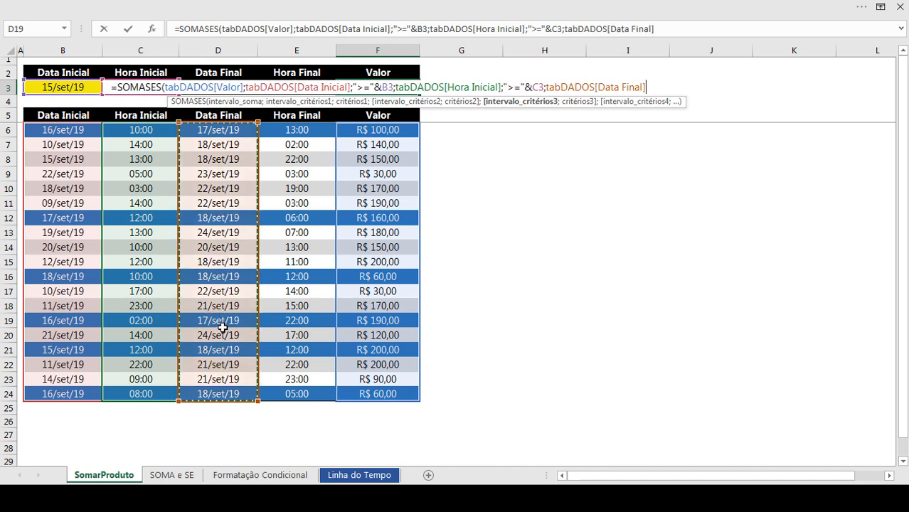
{"action": "type", "text": ";\"<=\""}
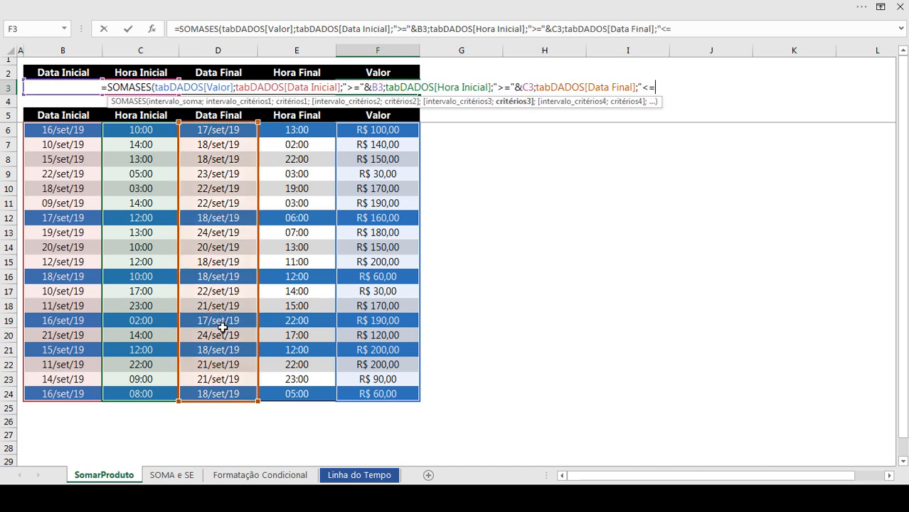
{"action": "type", "text": "&"}
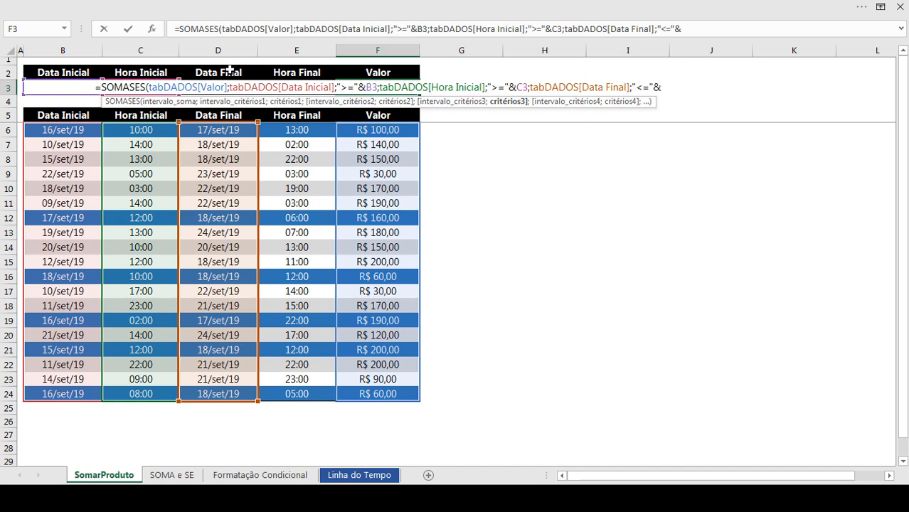
{"action": "left_click", "coordinate": [230, 69]}
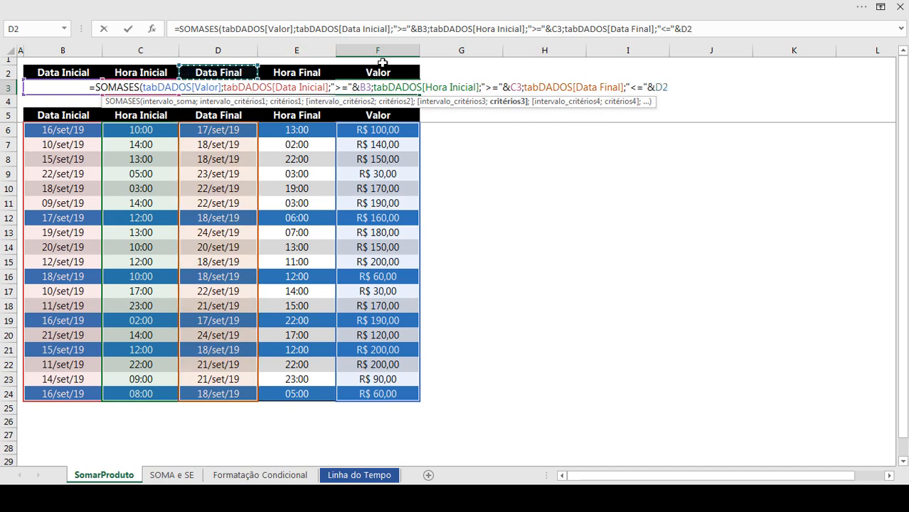
{"action": "key", "text": "Down"}
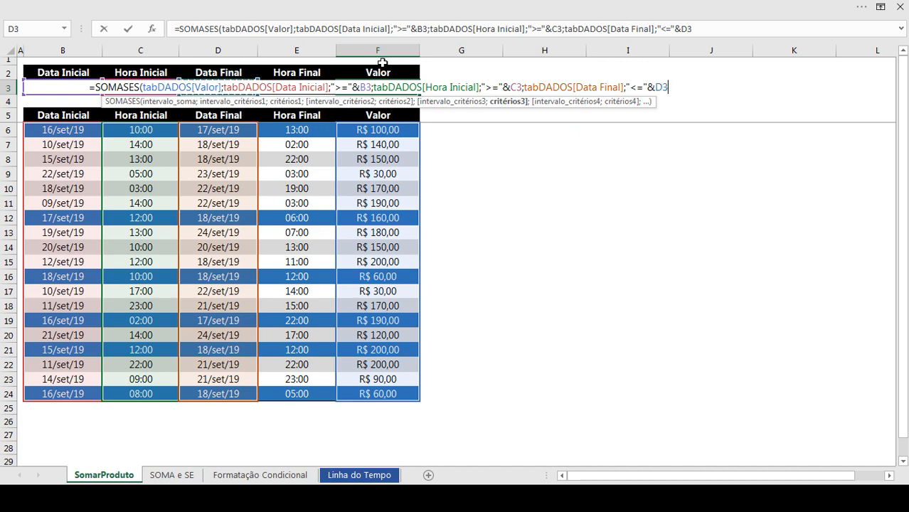
{"action": "type", "text": ";"}
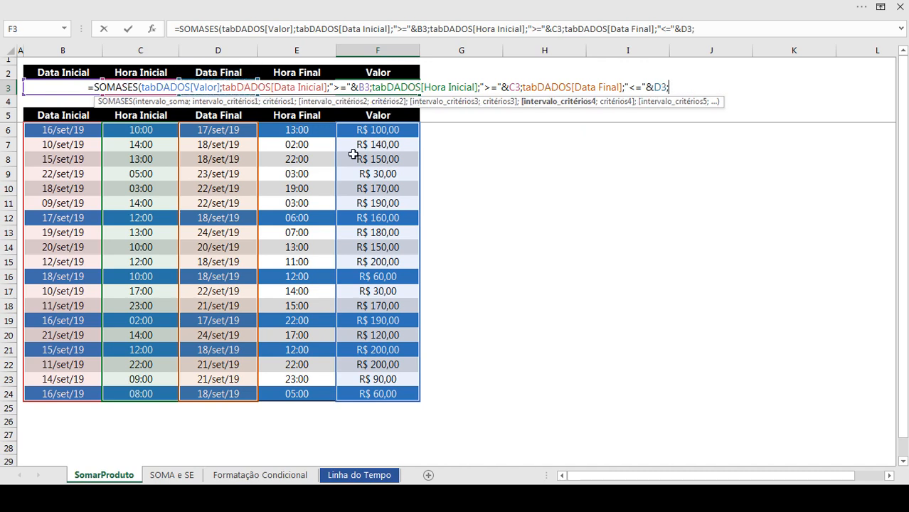
Add the fourth SOMASES criterion, requiring tabDADOS[Hora Final] to be "<="&E3, and complete the formula in F3
{"action": "left_click", "coordinate": [302, 228]}
{"action": "key", "text": "ctrl+space"}
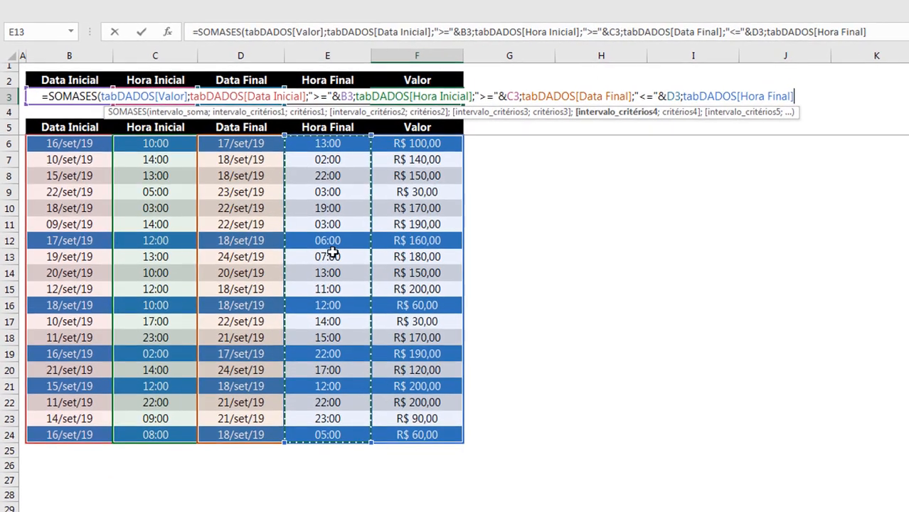
{"action": "type", "text": ";\""}
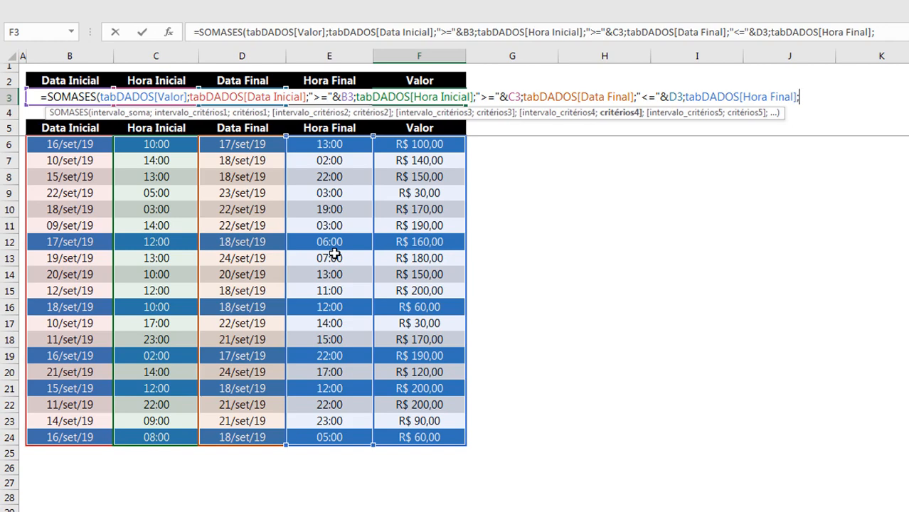
{"action": "type", "text": "<=\"&"}
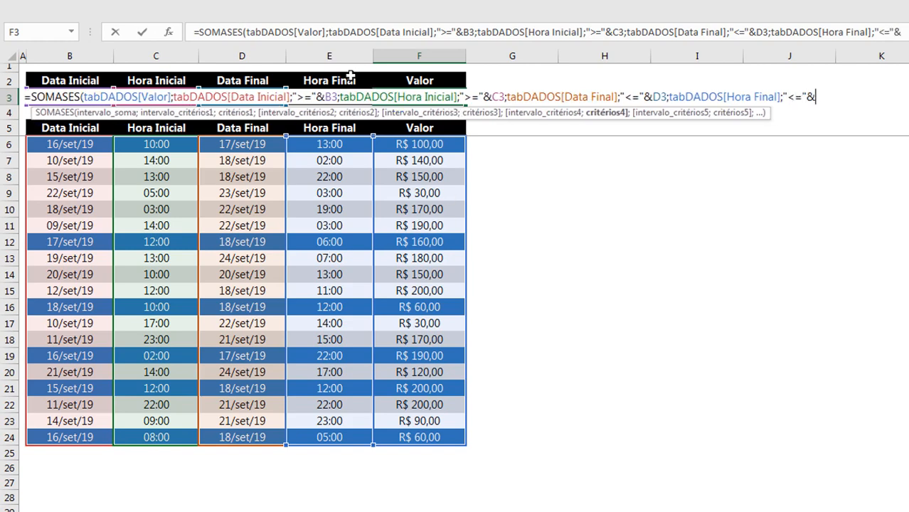
{"action": "type", "text": "e3"}
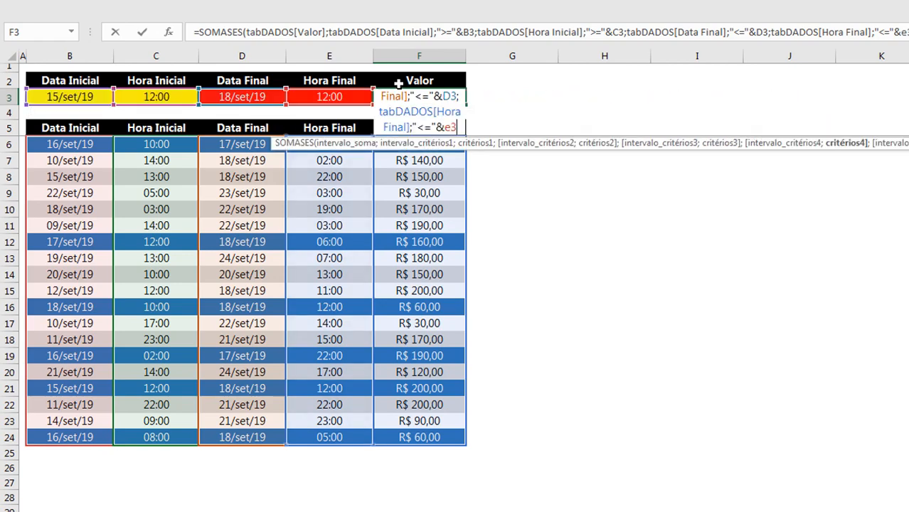
{"action": "type", "text": ")"}
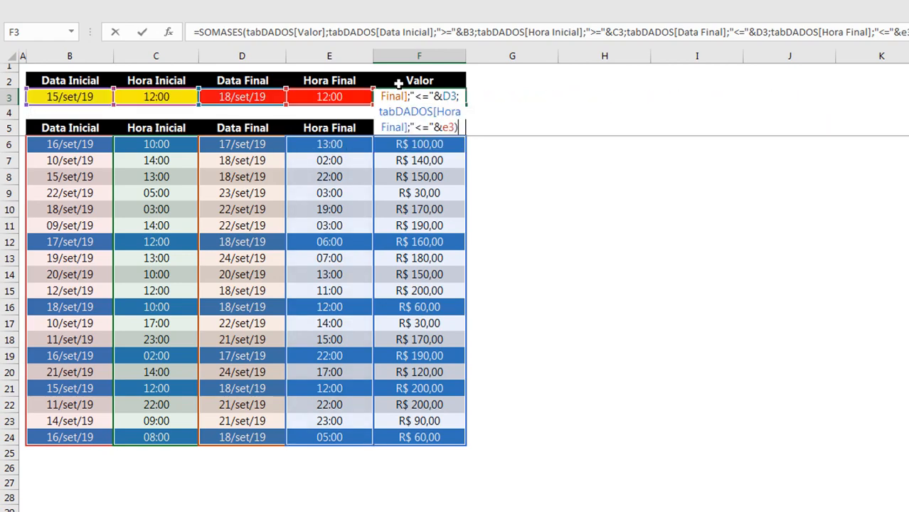
{"action": "key", "text": "Return"}
Review the completed SOMASES formula in F3 and the first table record in row 6
{"action": "left_click", "coordinate": [405, 94]}
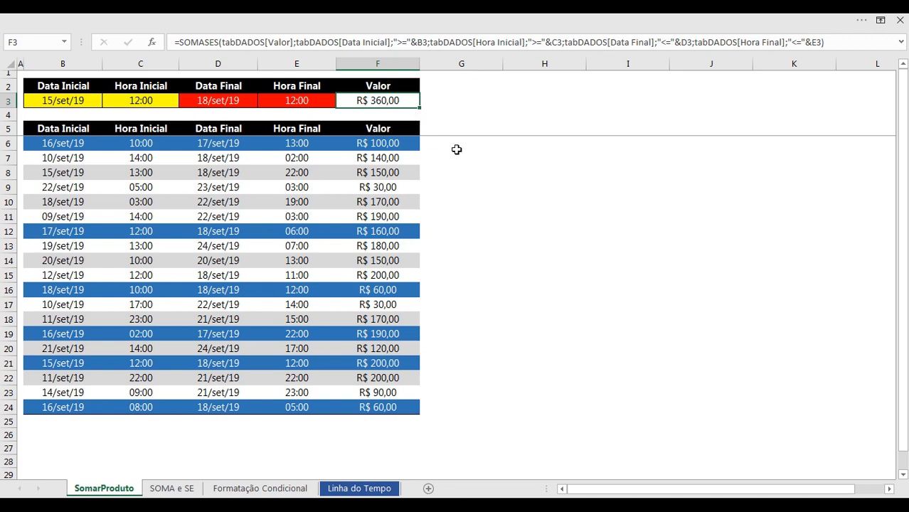
{"action": "left_click", "coordinate": [426, 42]}
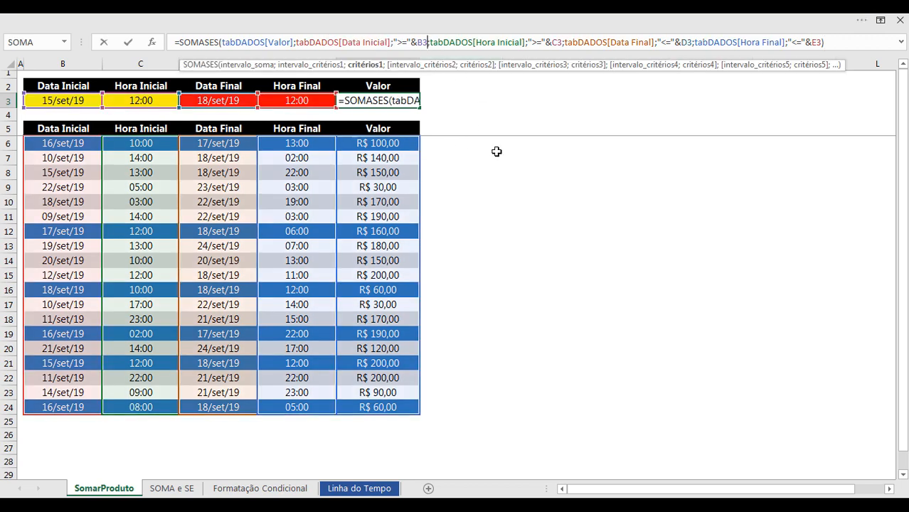
{"action": "key", "text": "ctrl+Return"}
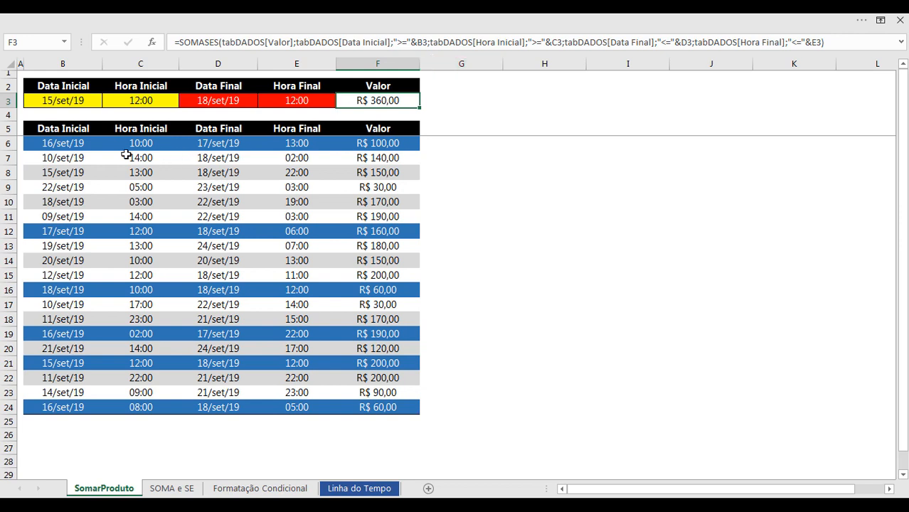
{"action": "left_click", "coordinate": [61, 143]}
{"action": "left_click_drag", "start_coordinate": [131, 143], "coordinate": [392, 141]}
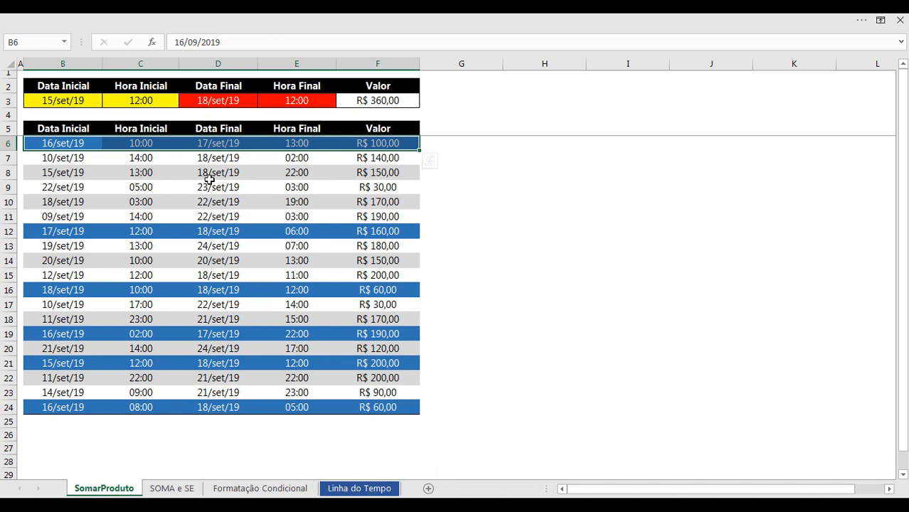
{"action": "left_click", "coordinate": [183, 185]}
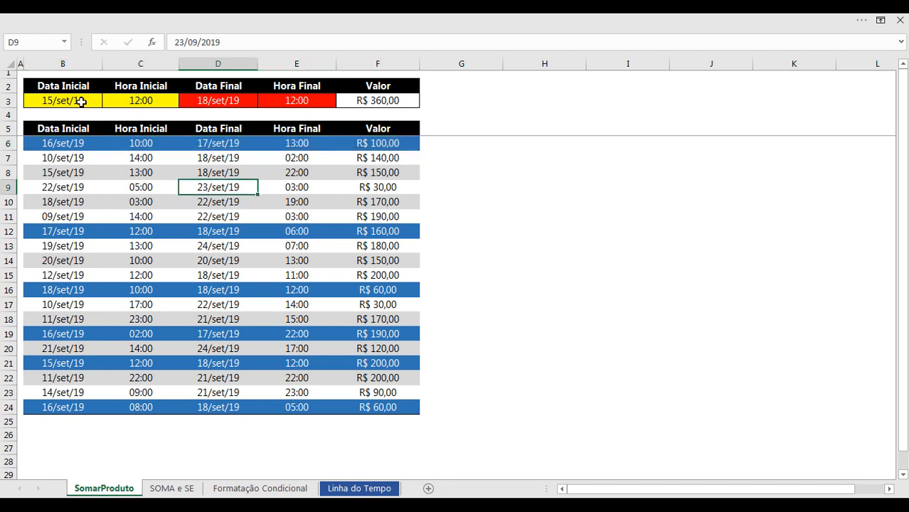
Examine the Data Inicial and Hora Inicial criteria within the F3 formula against the record in row 6
{"action": "left_click", "coordinate": [357, 103]}
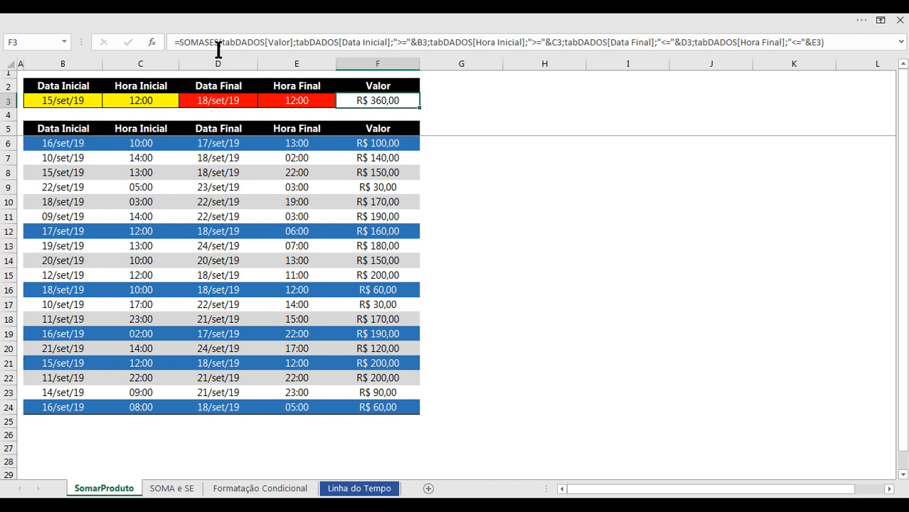
{"action": "left_click_drag", "start_coordinate": [221, 42], "coordinate": [421, 52]}
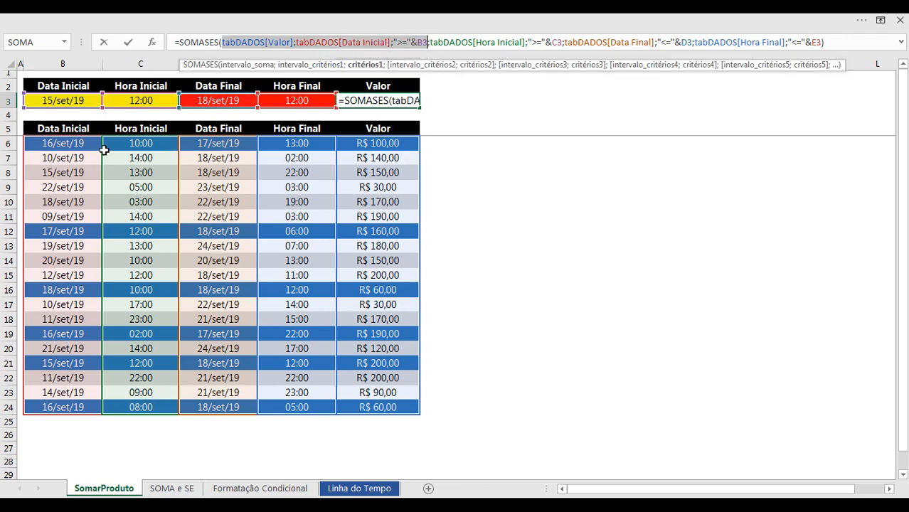
{"action": "key", "text": "Escape"}
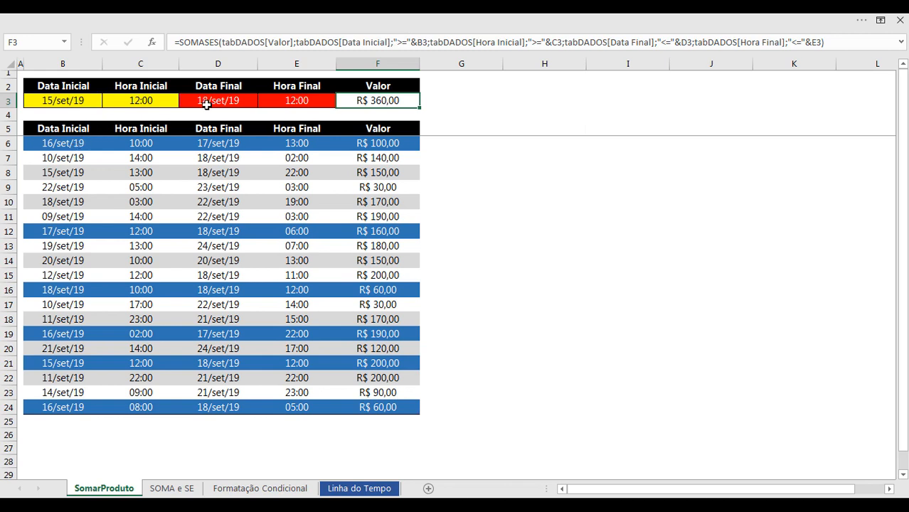
{"action": "left_click", "coordinate": [469, 42]}
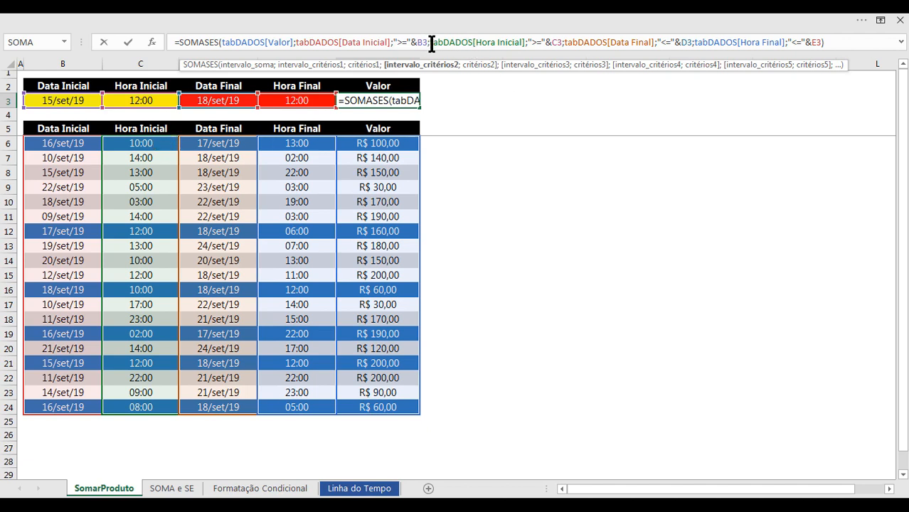
{"action": "left_click_drag", "start_coordinate": [431, 43], "coordinate": [565, 42]}
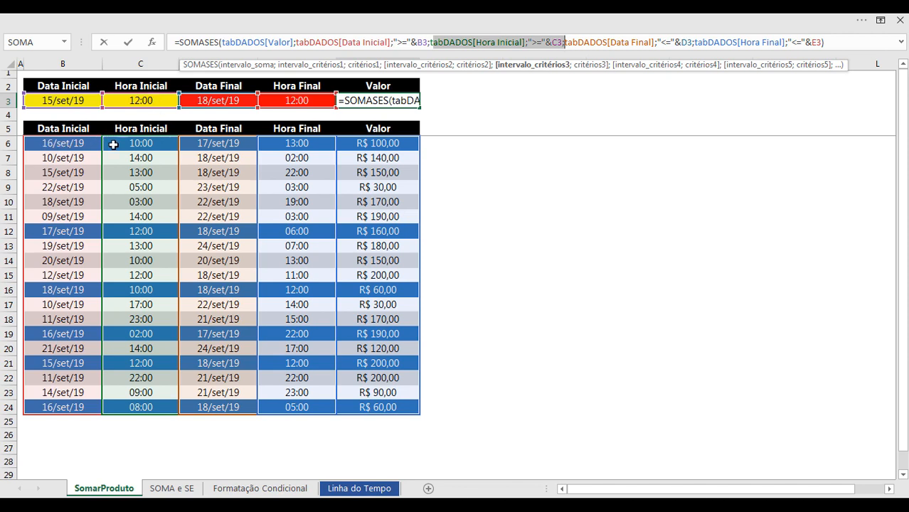
{"action": "left_click", "coordinate": [430, 144]}
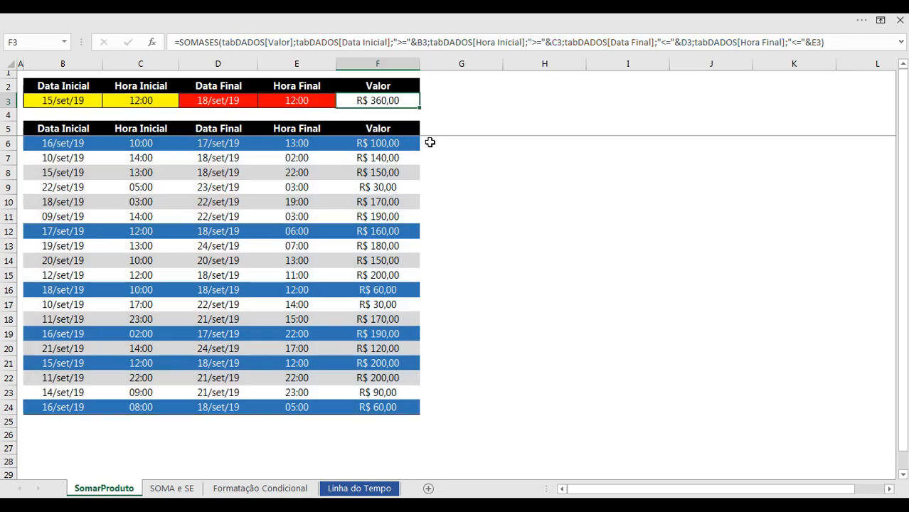
Enter 0 in G6 beside the first record and undo the automatic table expansion
{"action": "left_click", "coordinate": [514, 137]}
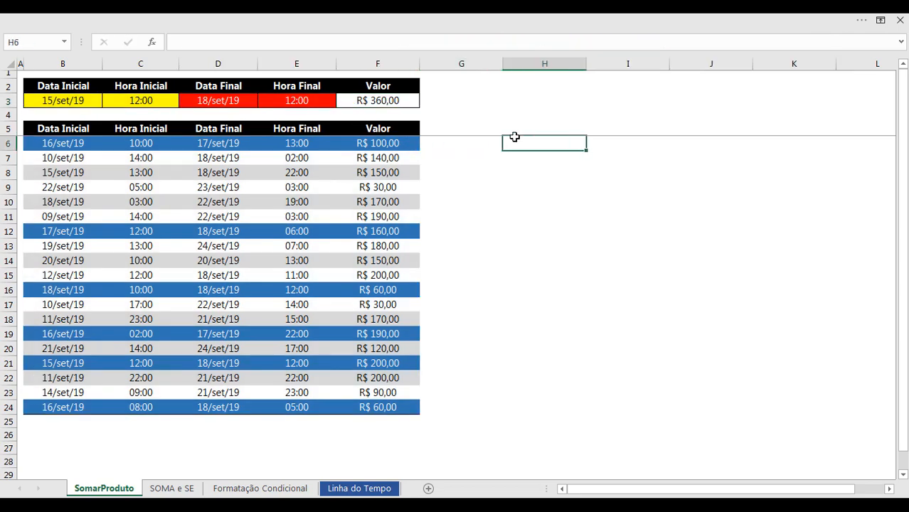
{"action": "type", "text": "0"}
{"action": "key", "text": "Escape"}
{"action": "left_click", "coordinate": [449, 147]}
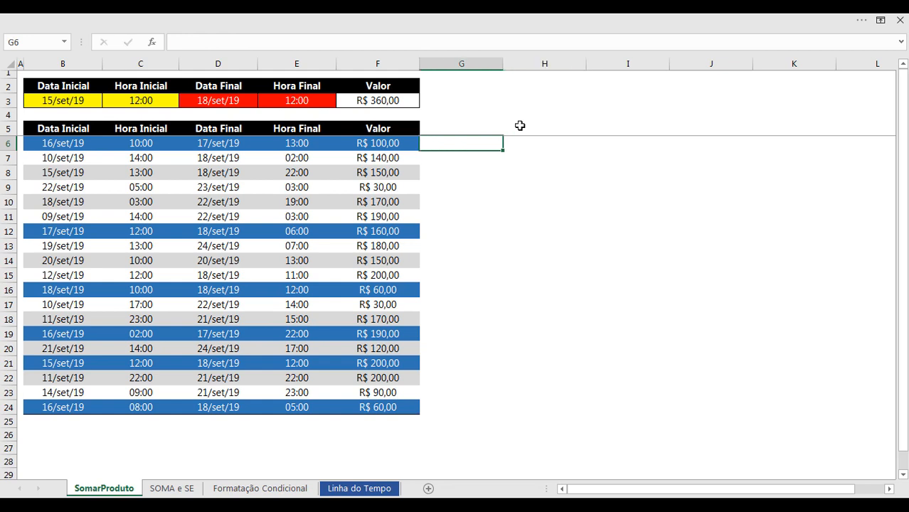
{"action": "key", "text": "Return"}
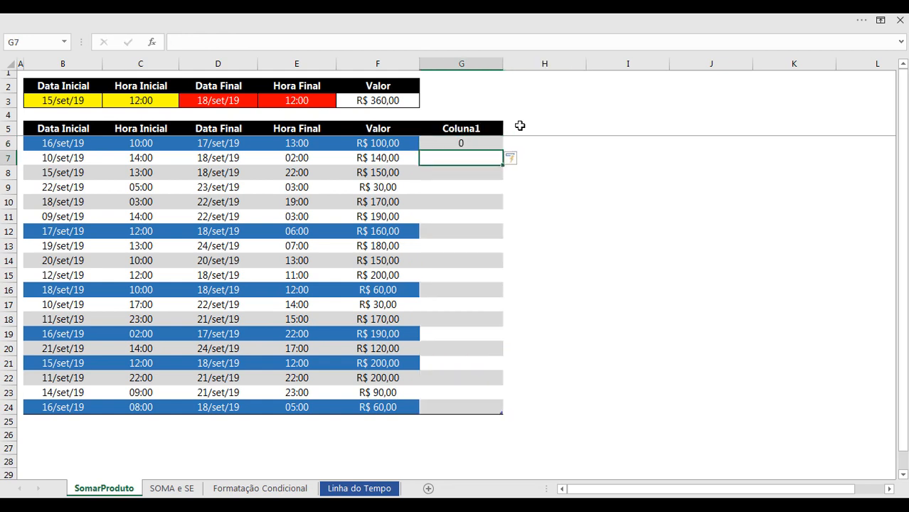
{"action": "key", "text": "ctrl+z"}
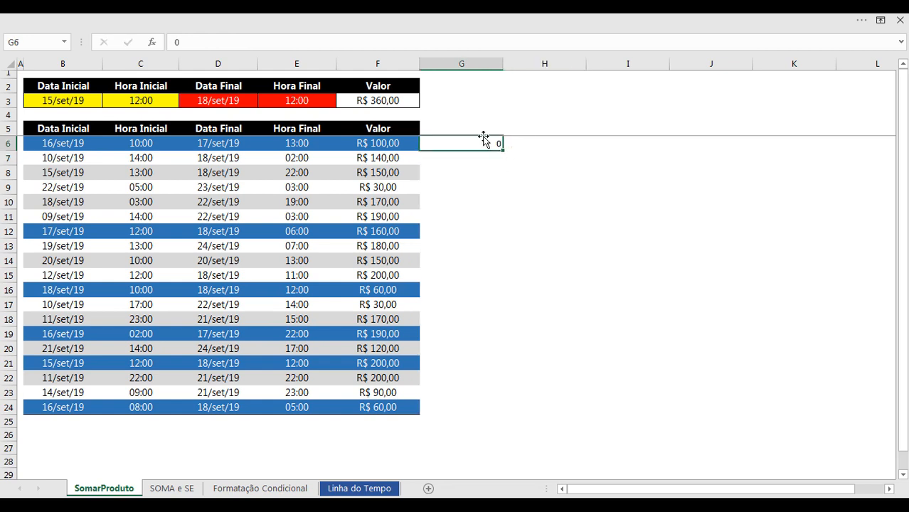
Compare row 6's start and end times with the Hora Final criterion in the F3 formula
{"action": "left_click", "coordinate": [151, 145]}
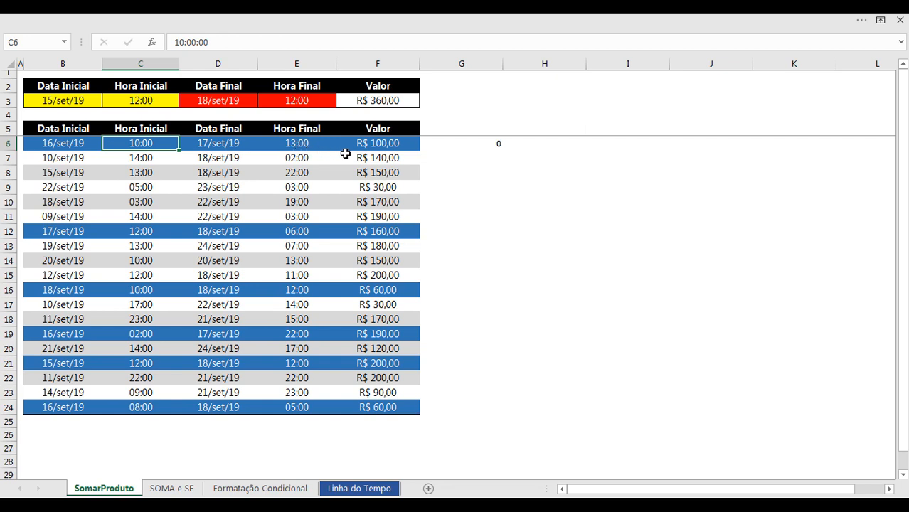
{"action": "left_click", "coordinate": [310, 144]}
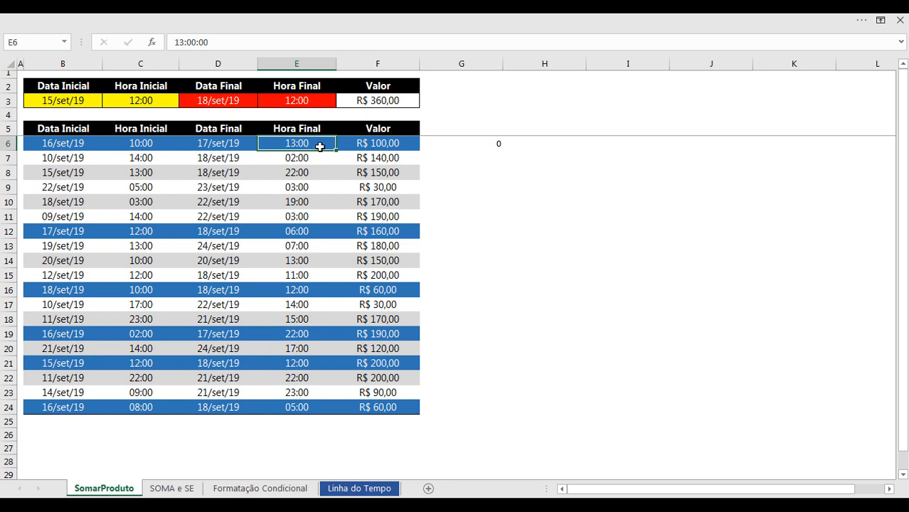
{"action": "left_click", "coordinate": [369, 100]}
{"action": "left_click", "coordinate": [564, 41]}
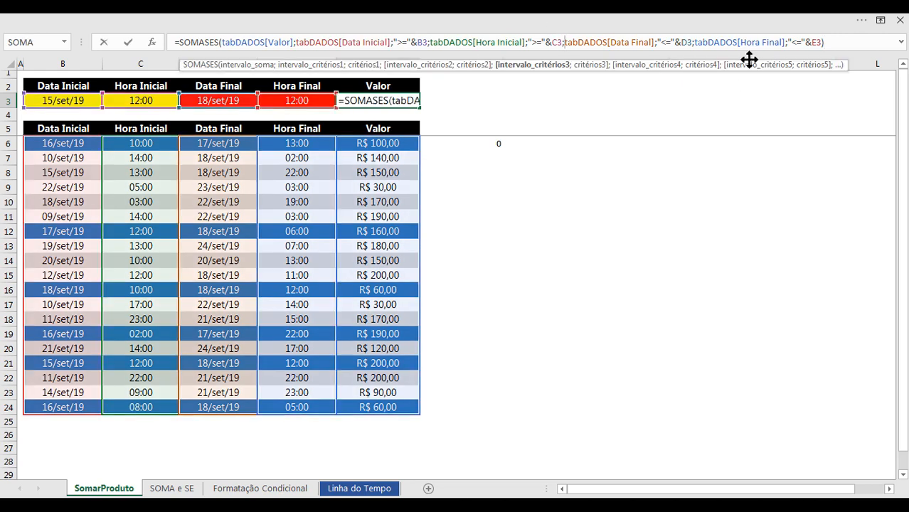
{"action": "left_click", "coordinate": [693, 42]}
{"action": "left_click_drag", "start_coordinate": [696, 41], "coordinate": [785, 42]}
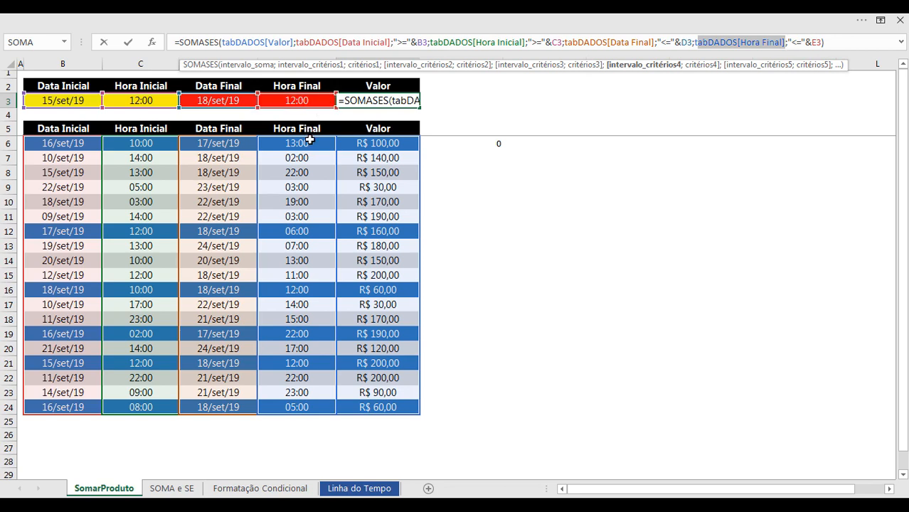
{"action": "key", "text": "ctrl+Return"}
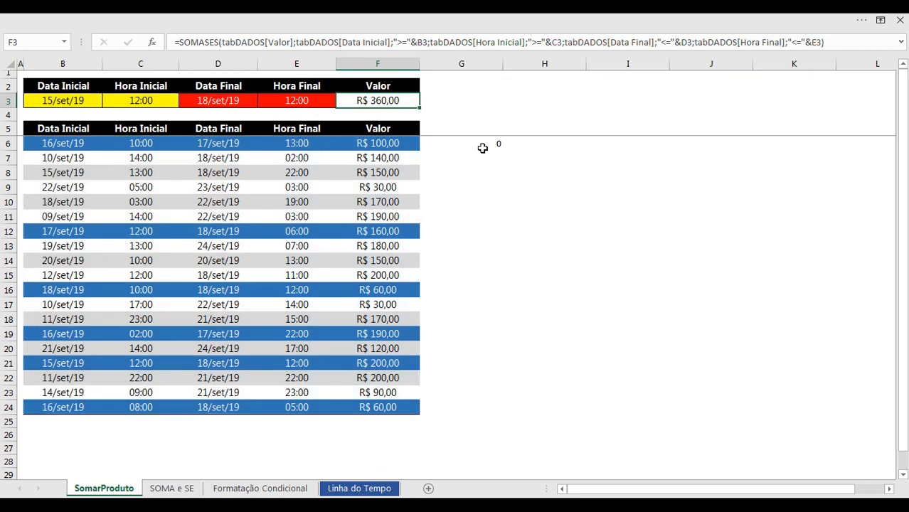
Mark the row 6 record with "-" in G6 and undo the automatic table expansion
{"action": "left_click", "coordinate": [482, 148]}
{"action": "type", "text": "-"}
{"action": "key", "text": "Return"}
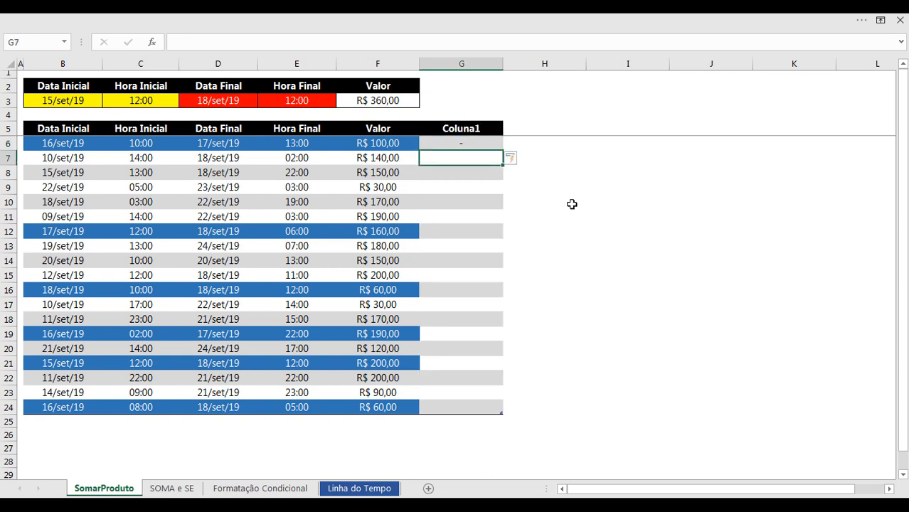
{"action": "key", "text": "ctrl+z"}
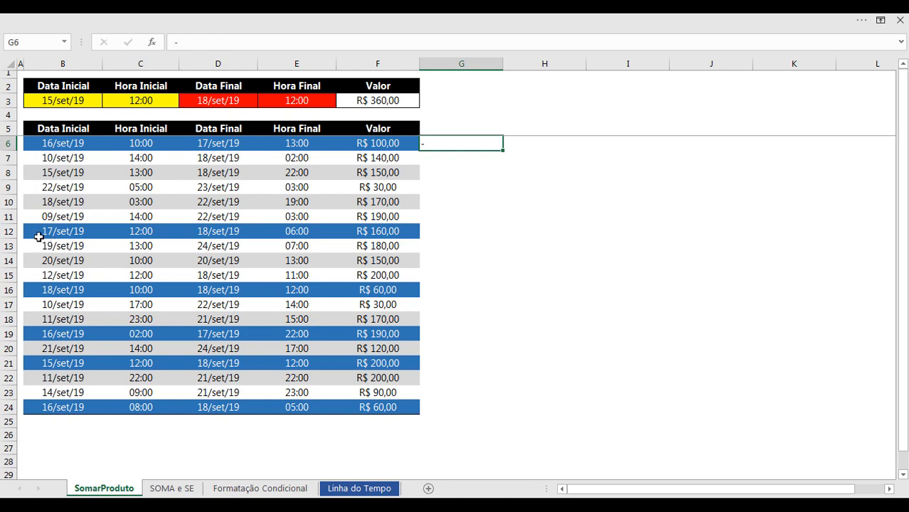
Compare the start date and time of the record in row 12 with the criteria in B3 and C3
{"action": "left_click", "coordinate": [11, 231]}
{"action": "left_click", "coordinate": [367, 259]}
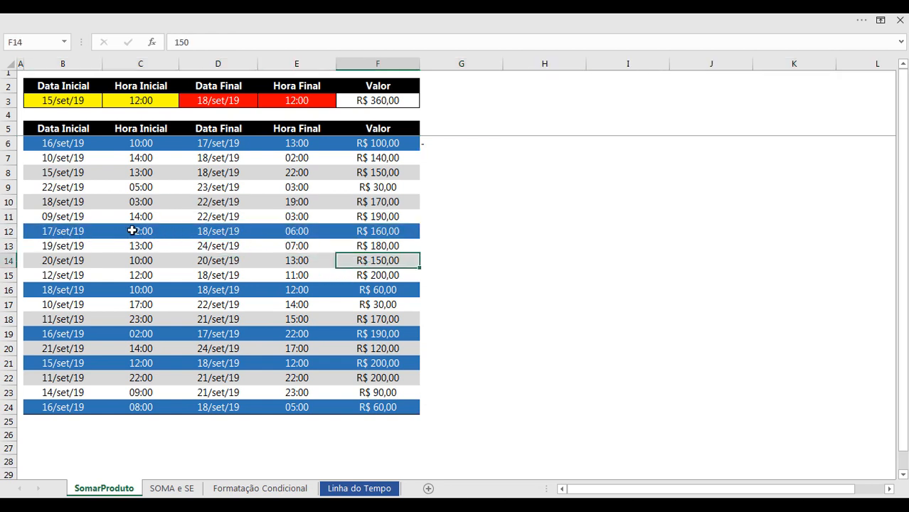
{"action": "left_click", "coordinate": [69, 231]}
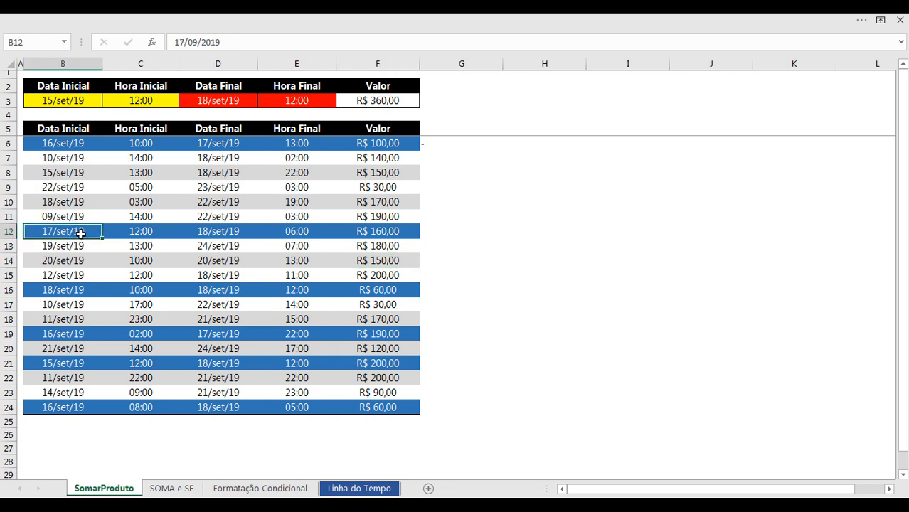
{"action": "left_click", "coordinate": [87, 99]}
{"action": "left_click", "coordinate": [77, 228]}
{"action": "left_click", "coordinate": [148, 231]}
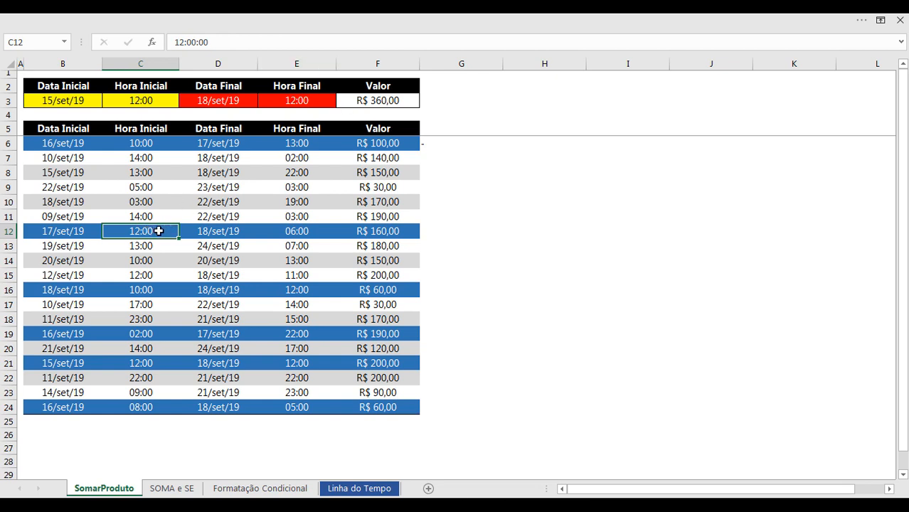
{"action": "left_click", "coordinate": [163, 101]}
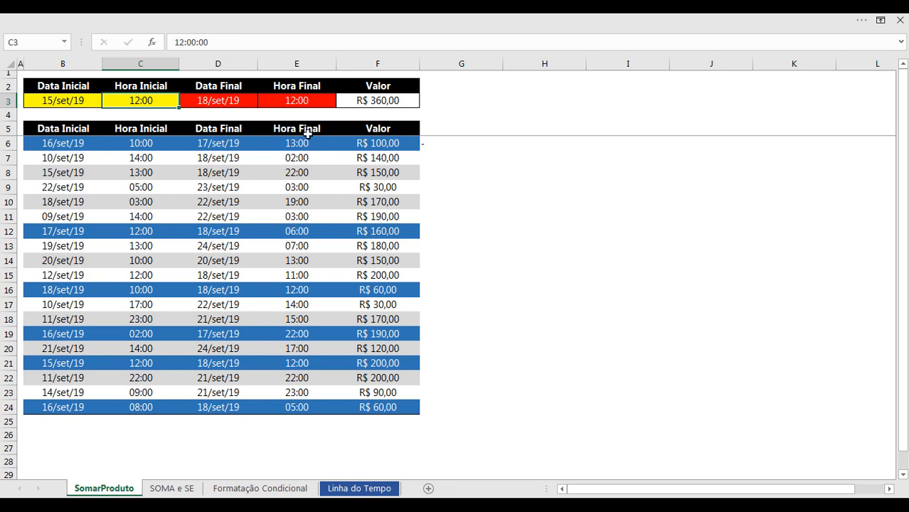
Examine the Hora Inicial and Hora Final criteria in the F3 formula and the end-time limit in E3
{"action": "left_click", "coordinate": [379, 99]}
{"action": "left_click", "coordinate": [484, 42]}
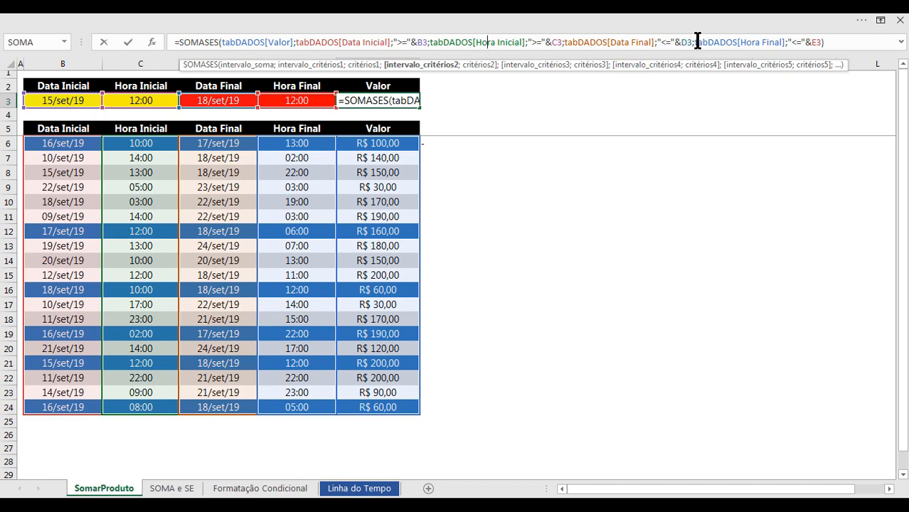
{"action": "left_click_drag", "start_coordinate": [733, 41], "coordinate": [778, 41]}
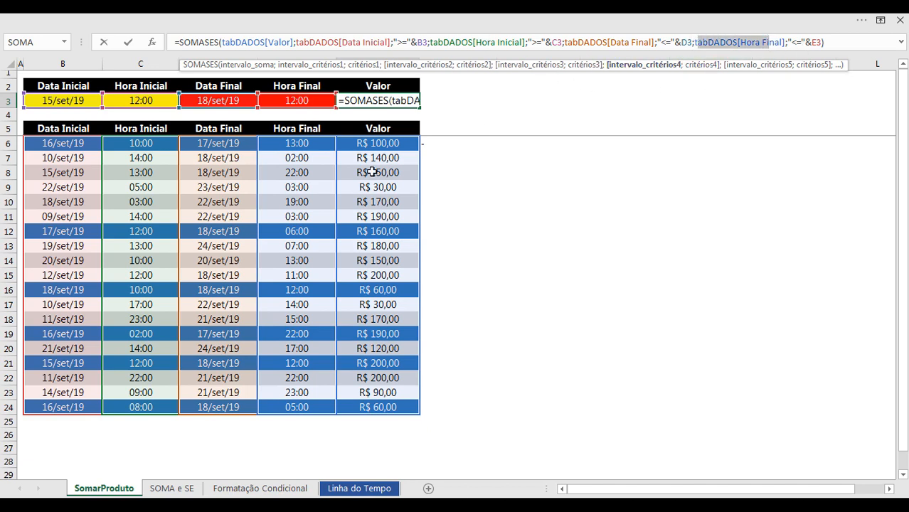
{"action": "key", "text": "ctrl+Return"}
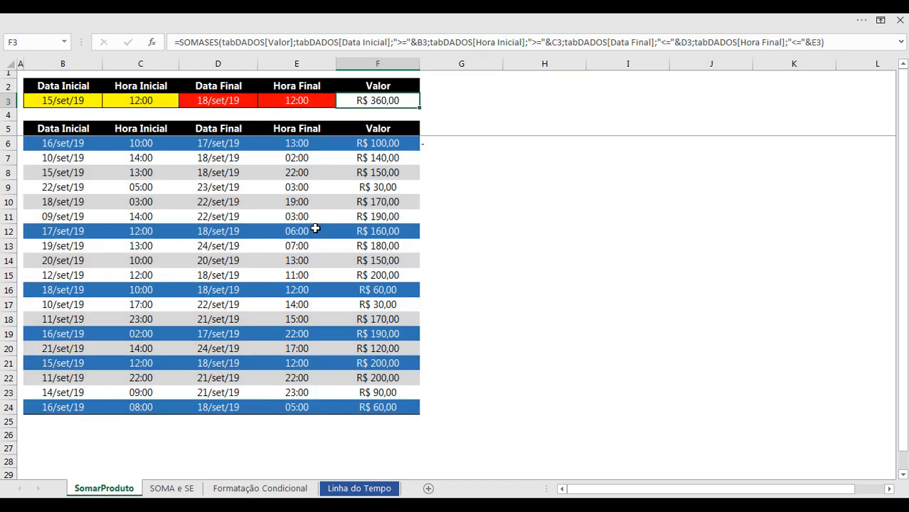
{"action": "left_click", "coordinate": [311, 102]}
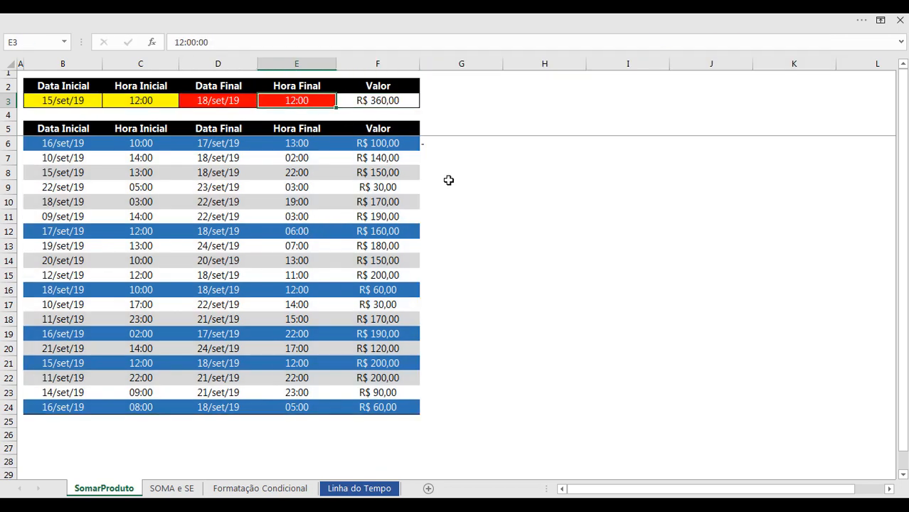
Enter 160 in G12 for the row 12 record and format it as currency
{"action": "left_click", "coordinate": [437, 228]}
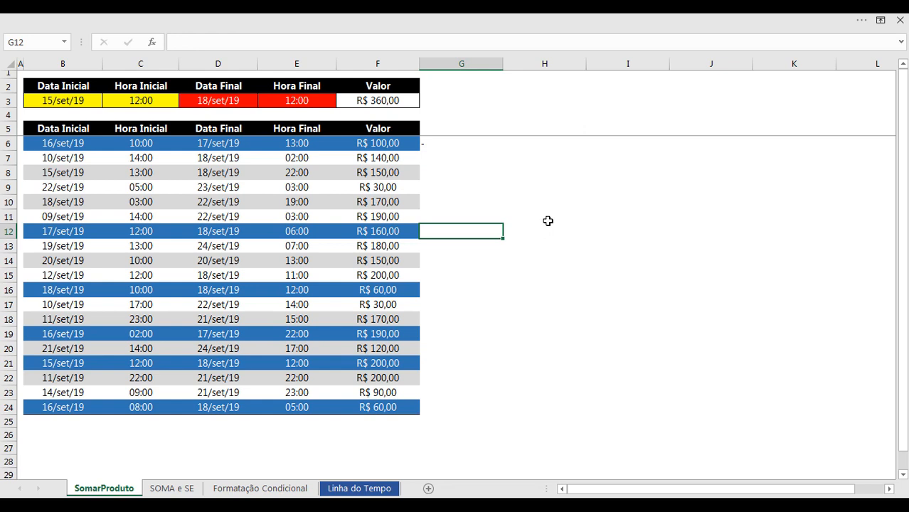
{"action": "type", "text": "160"}
{"action": "key", "text": "Return"}
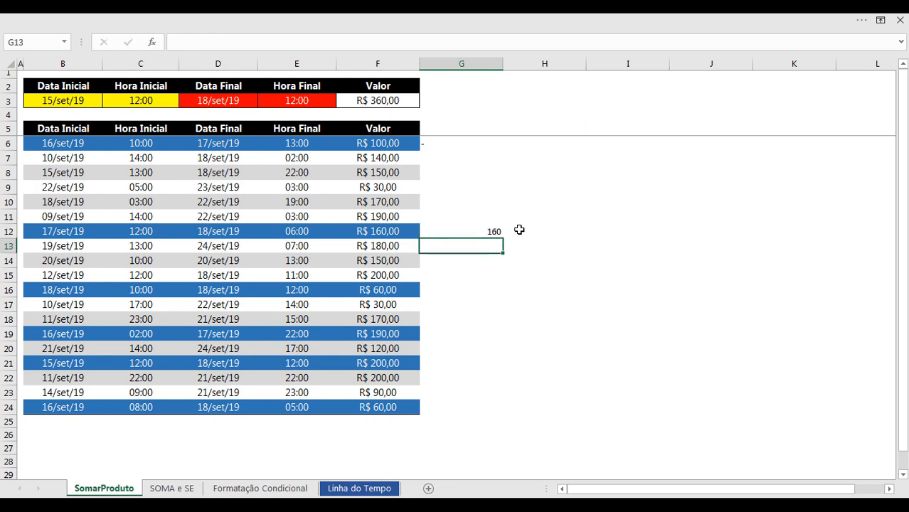
{"action": "left_click", "coordinate": [479, 231]}
{"action": "key", "text": "ctrl+shift+4"}
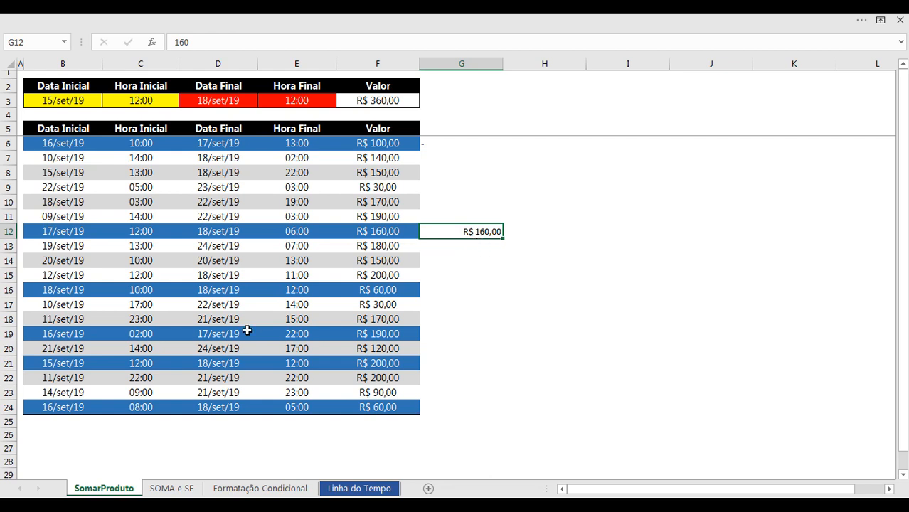
Check row 16's start date and time against the start criteria and mark the record with "-" in G16
{"action": "left_click", "coordinate": [10, 289]}
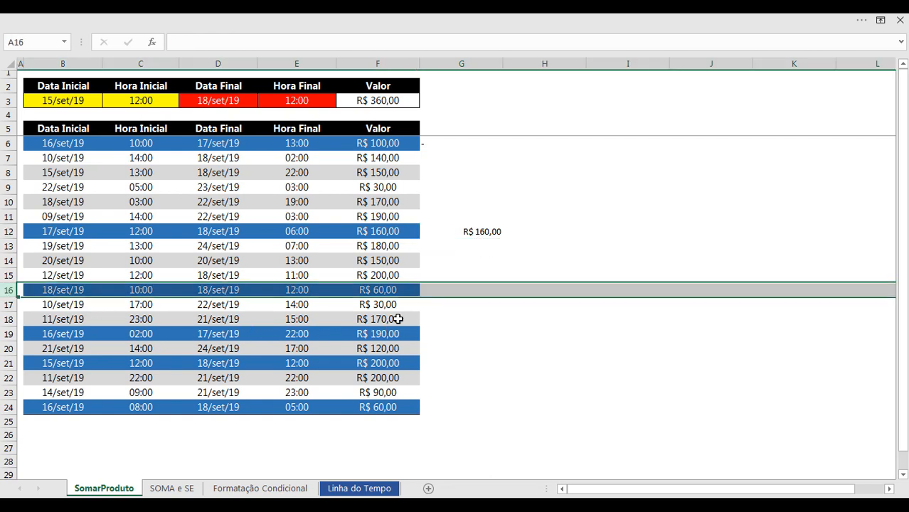
{"action": "left_click", "coordinate": [142, 288]}
{"action": "left_click", "coordinate": [66, 289]}
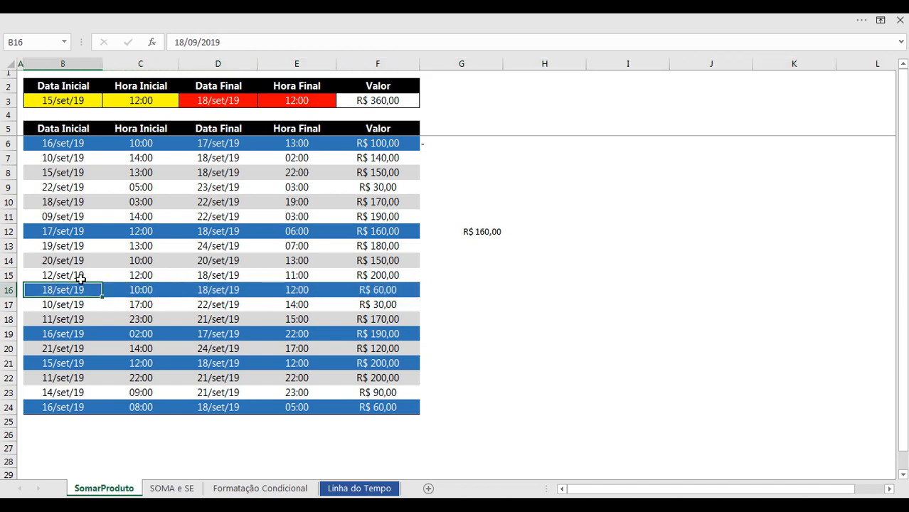
{"action": "left_click", "coordinate": [81, 100]}
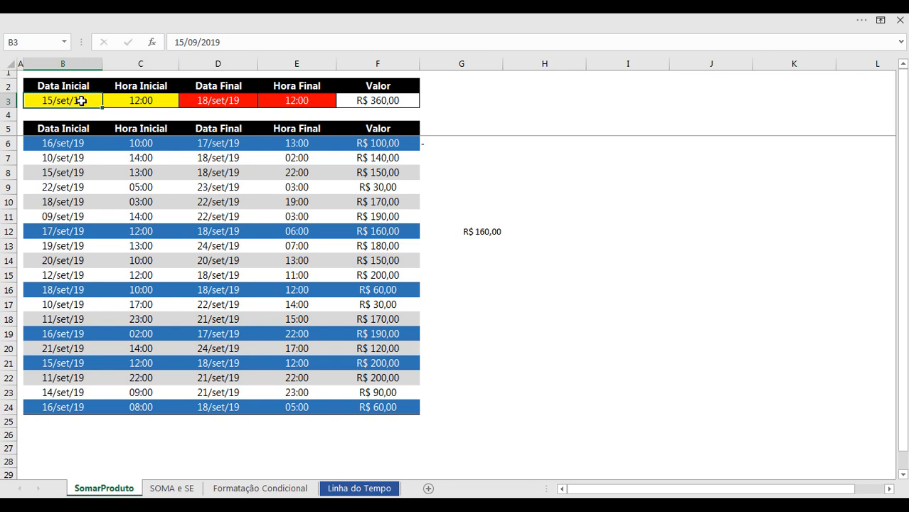
{"action": "left_click", "coordinate": [146, 289]}
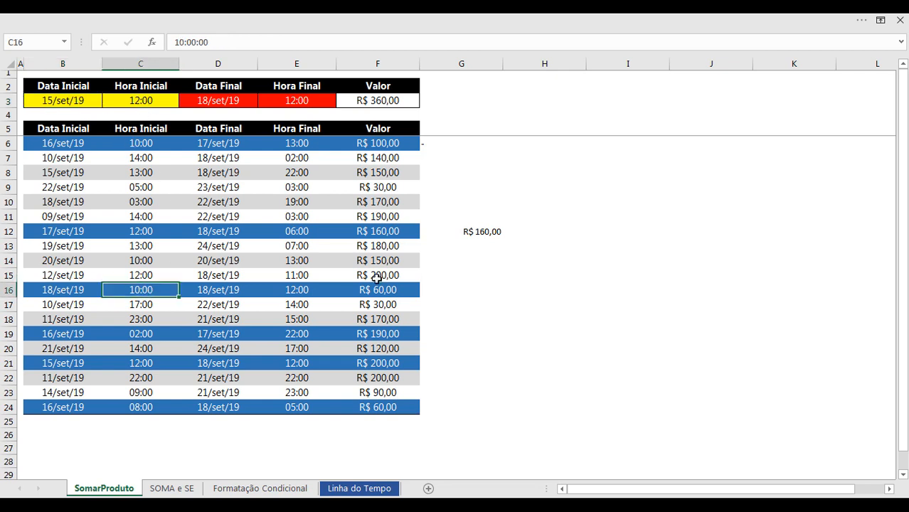
{"action": "left_click", "coordinate": [476, 288]}
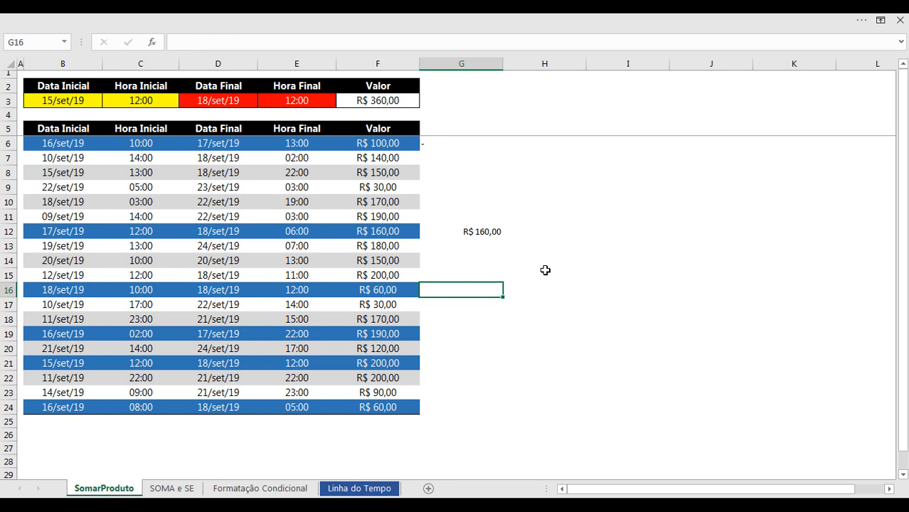
{"action": "type", "text": "-"}
{"action": "key", "text": "Return"}
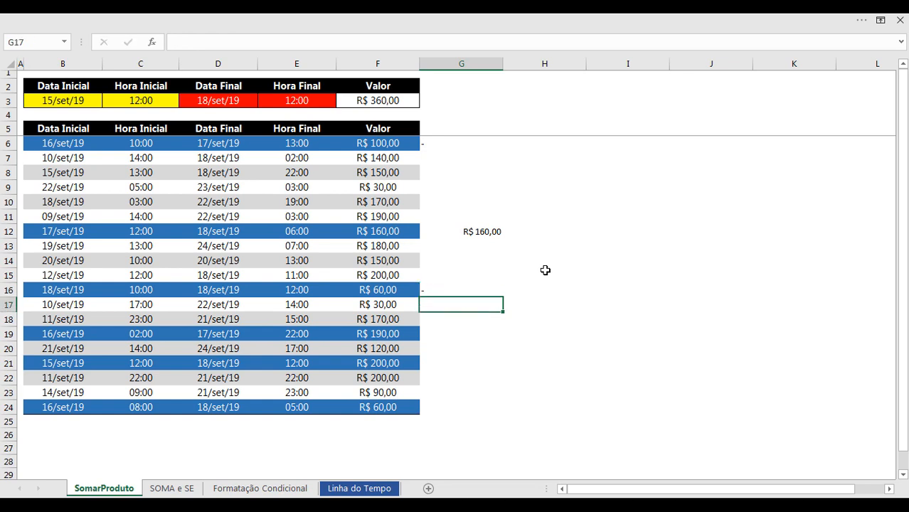
Check row 19's start date and time against the start criteria and mark the record with "-" in G19
{"action": "left_click", "coordinate": [10, 334]}
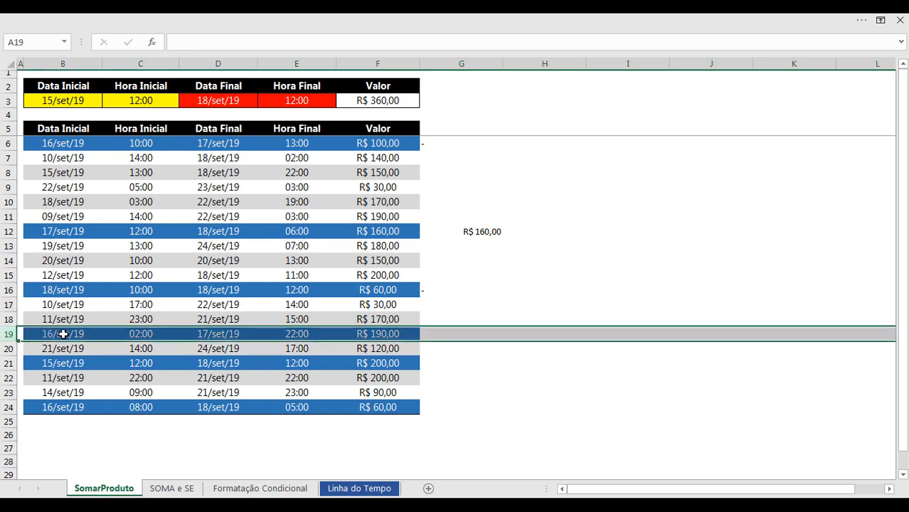
{"action": "left_click", "coordinate": [62, 334]}
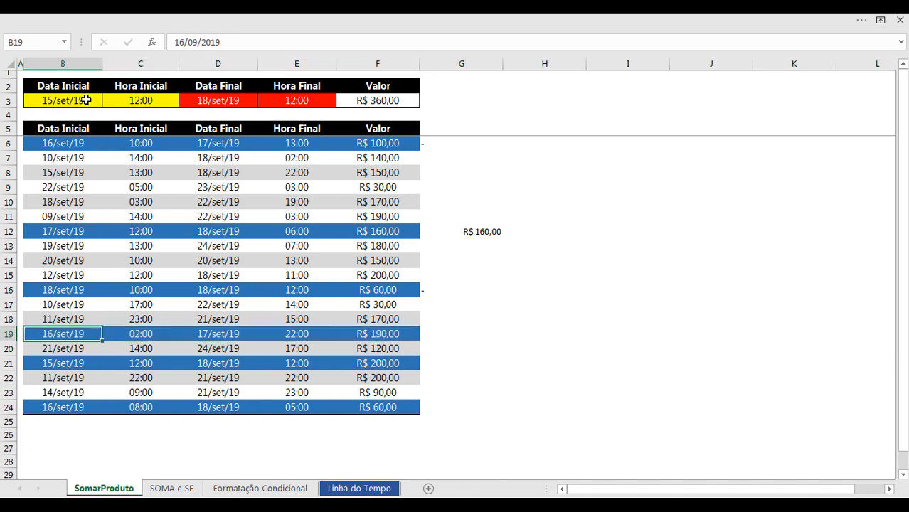
{"action": "left_click", "coordinate": [147, 332]}
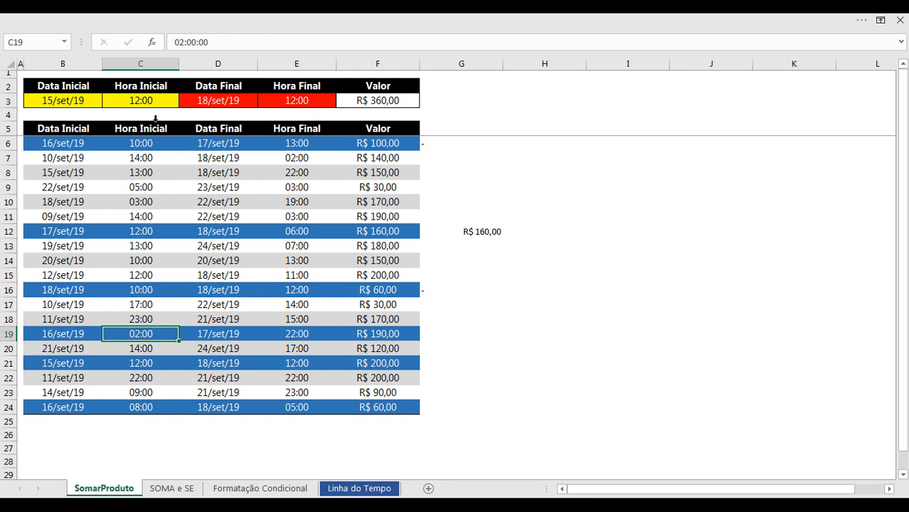
{"action": "left_click", "coordinate": [457, 331]}
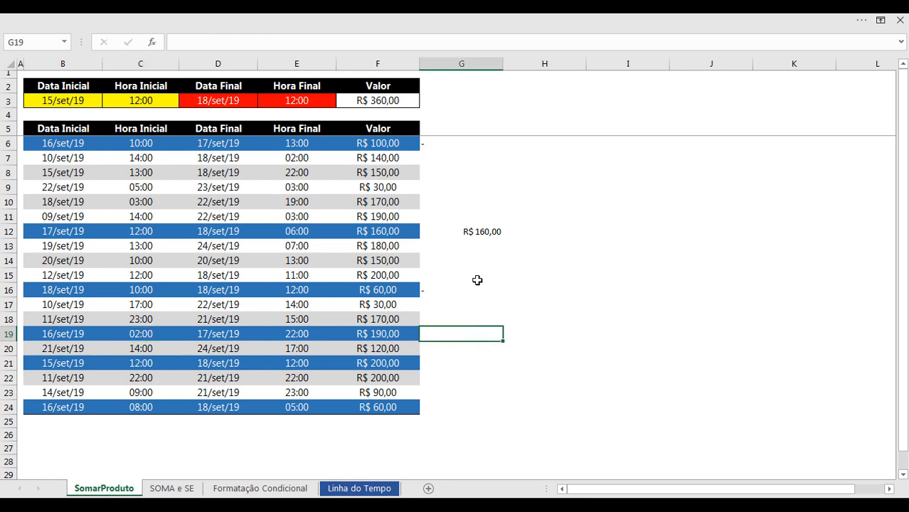
{"action": "type", "text": "-"}
{"action": "key", "text": "Return"}
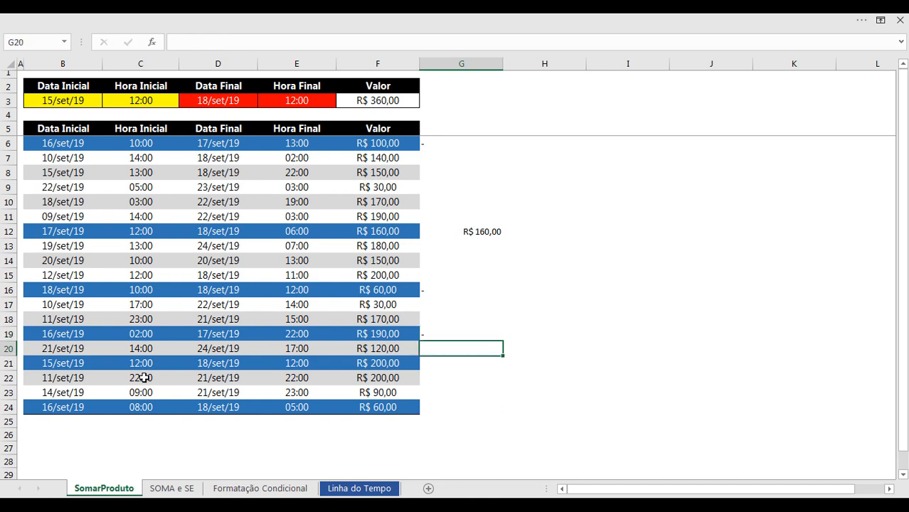
Compare the start and end dates and times of the row 21 record with the criteria in B3:E3
{"action": "left_click", "coordinate": [9, 363]}
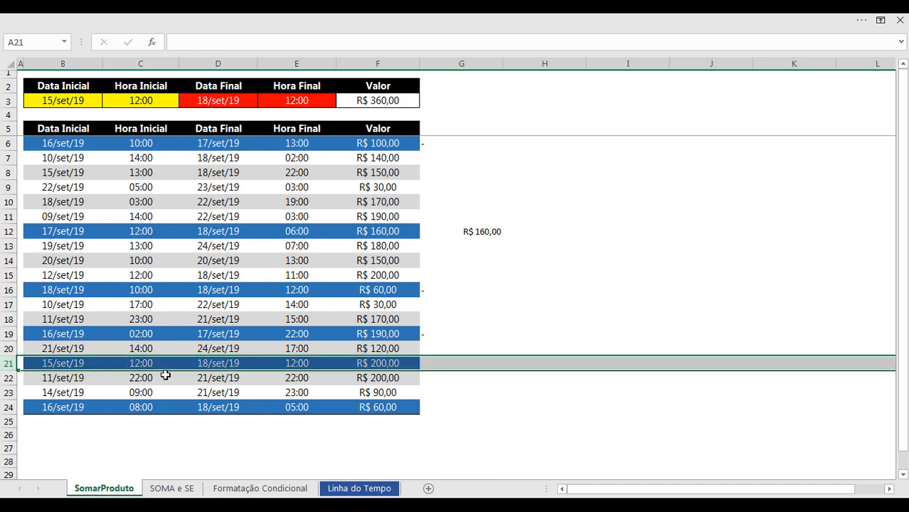
{"action": "left_click", "coordinate": [88, 363]}
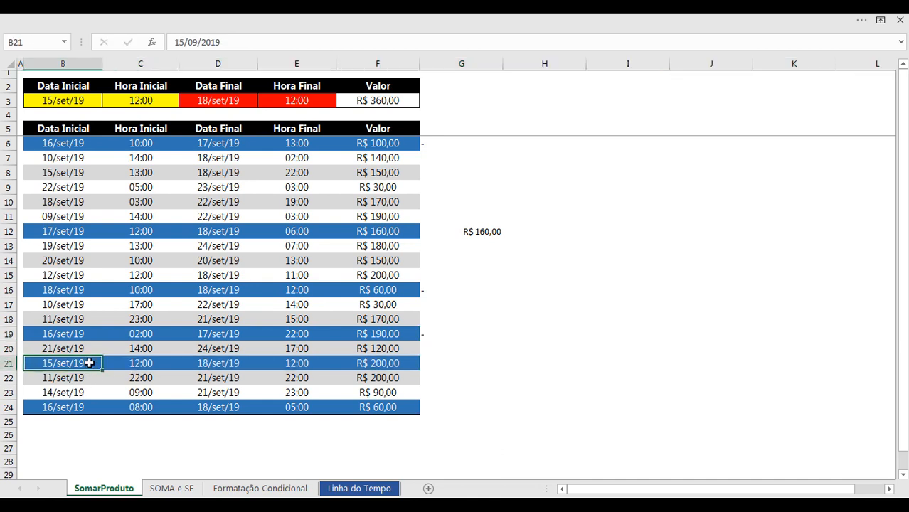
{"action": "left_click", "coordinate": [84, 103]}
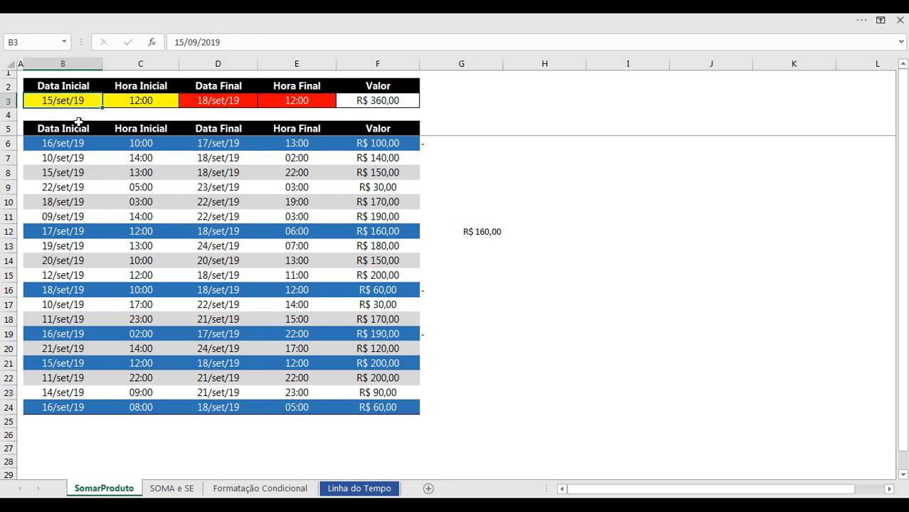
{"action": "left_click", "coordinate": [78, 360]}
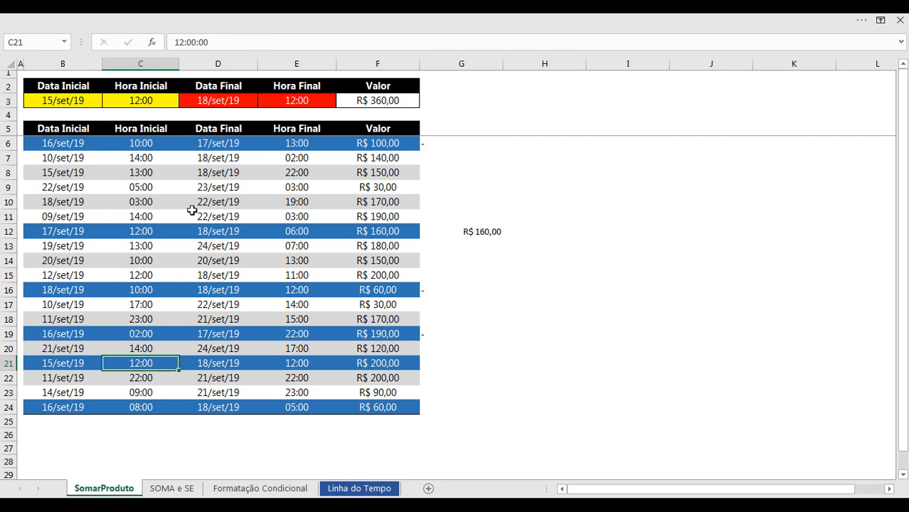
{"action": "left_click", "coordinate": [157, 101]}
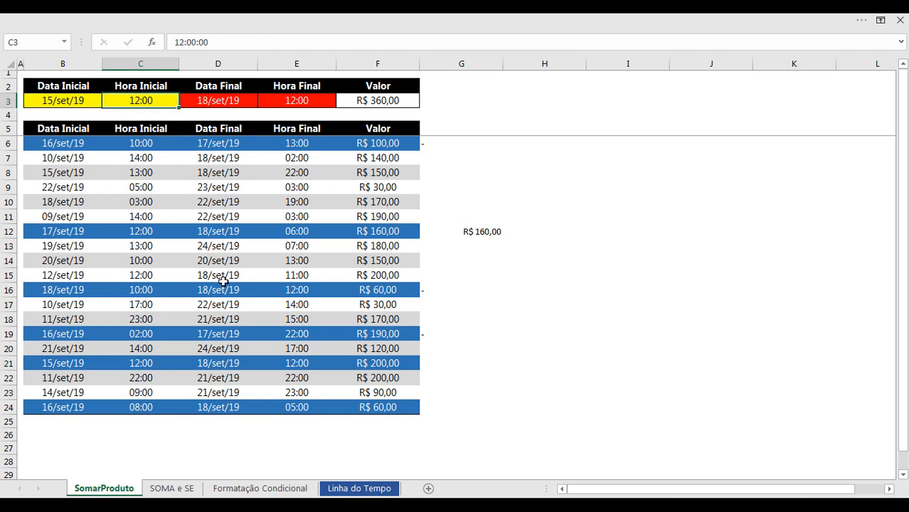
{"action": "left_click", "coordinate": [230, 364]}
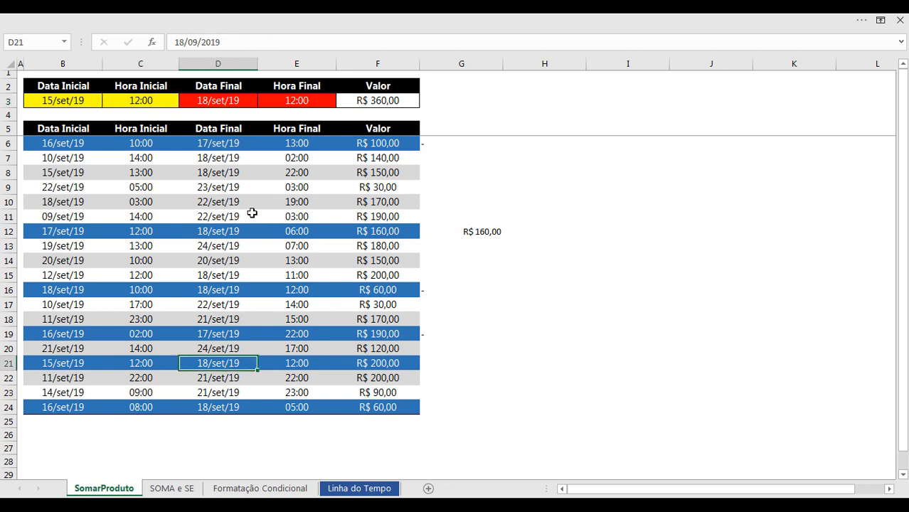
{"action": "left_click", "coordinate": [229, 99]}
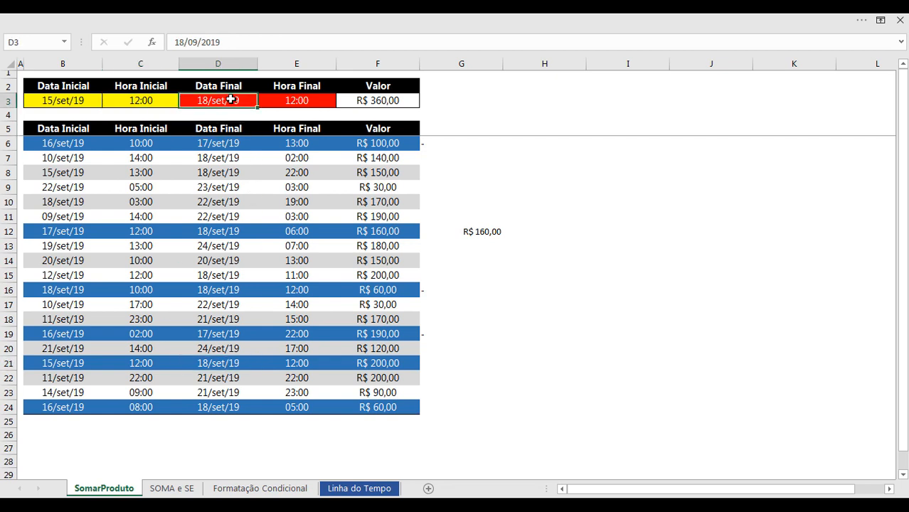
{"action": "left_click", "coordinate": [300, 365]}
{"action": "left_click", "coordinate": [312, 101]}
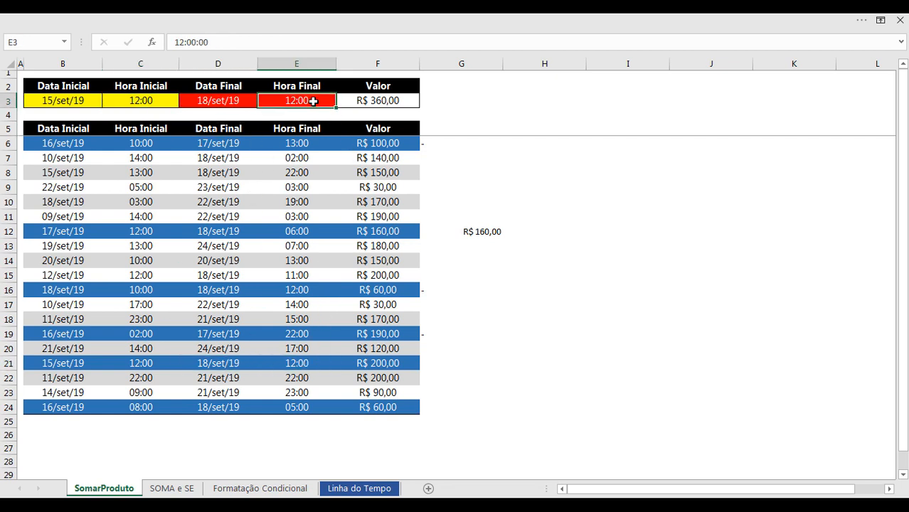
Enter 200 in G21 for the row 21 record and format it as currency
{"action": "left_click", "coordinate": [477, 363]}
{"action": "type", "text": "200"}
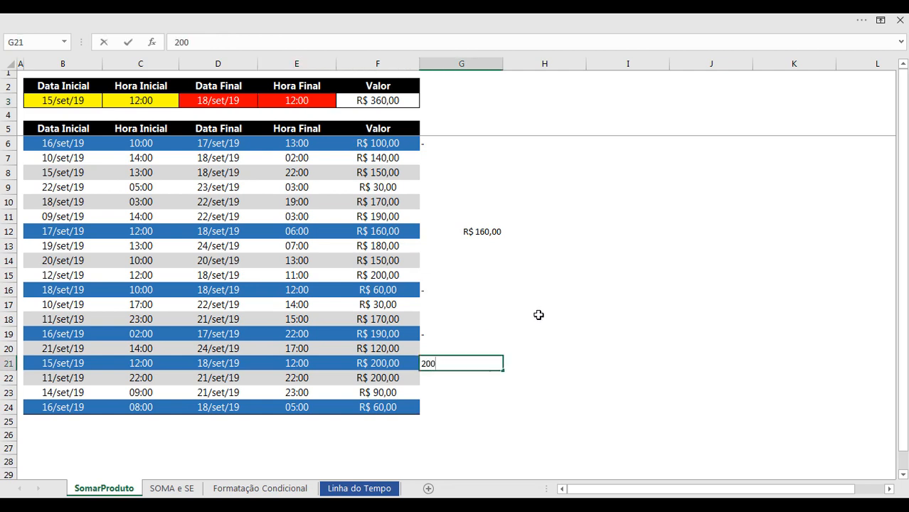
{"action": "key", "text": "ctrl+Return"}
{"action": "key", "text": "ctrl+shift+4"}
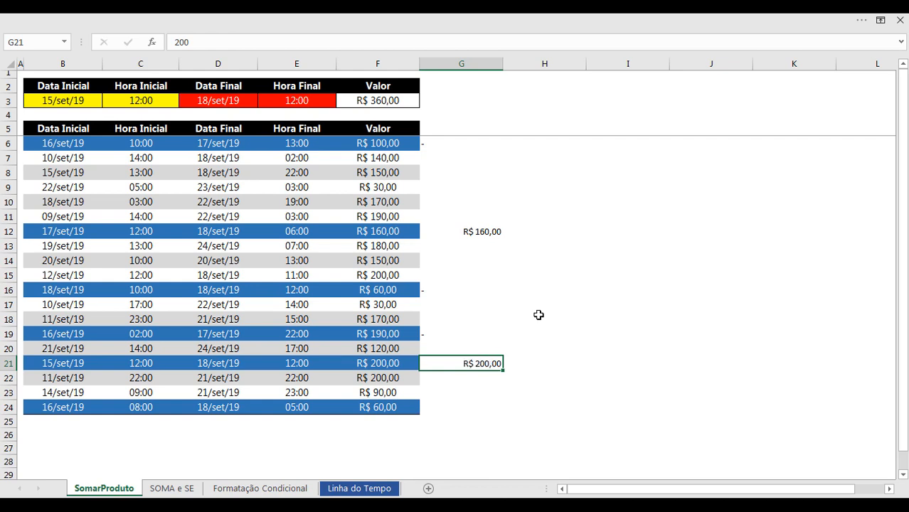
Compare row 24's start time with the criterion in C3 and enter 0 in G24 for that record
{"action": "left_click", "coordinate": [147, 409]}
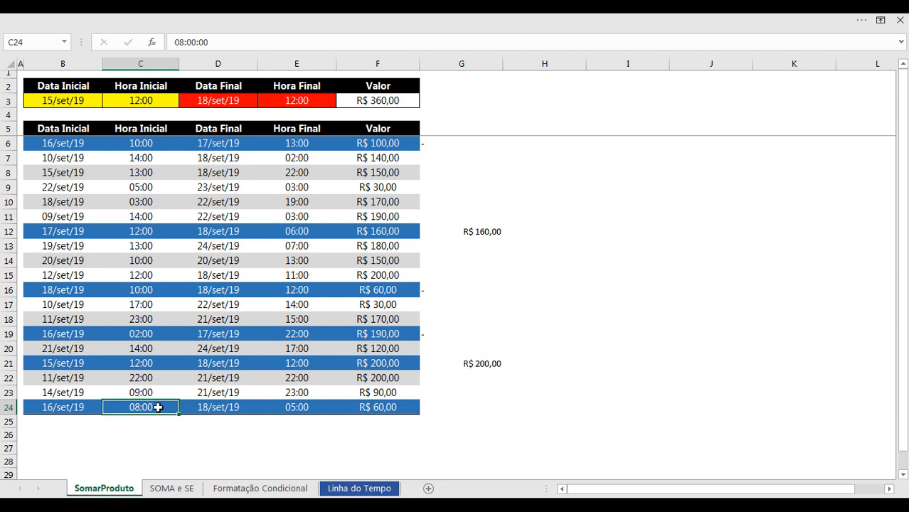
{"action": "left_click", "coordinate": [149, 102]}
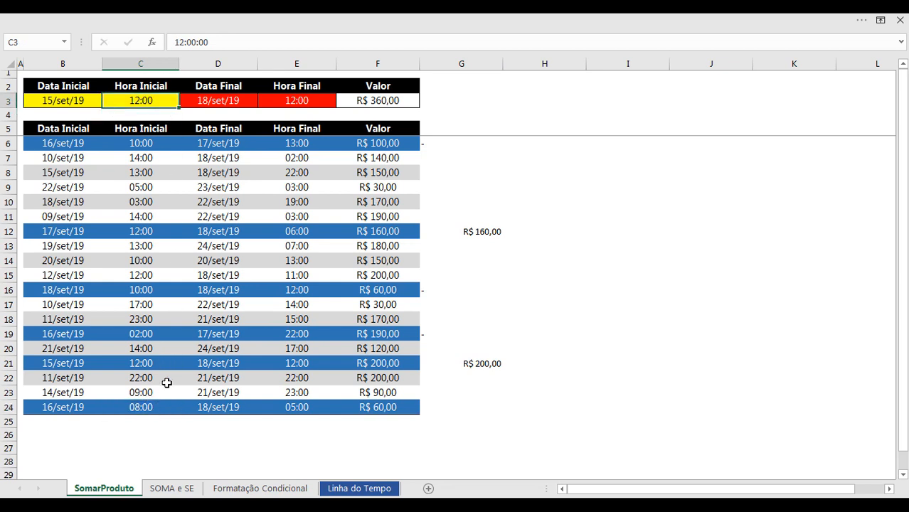
{"action": "left_click", "coordinate": [460, 406]}
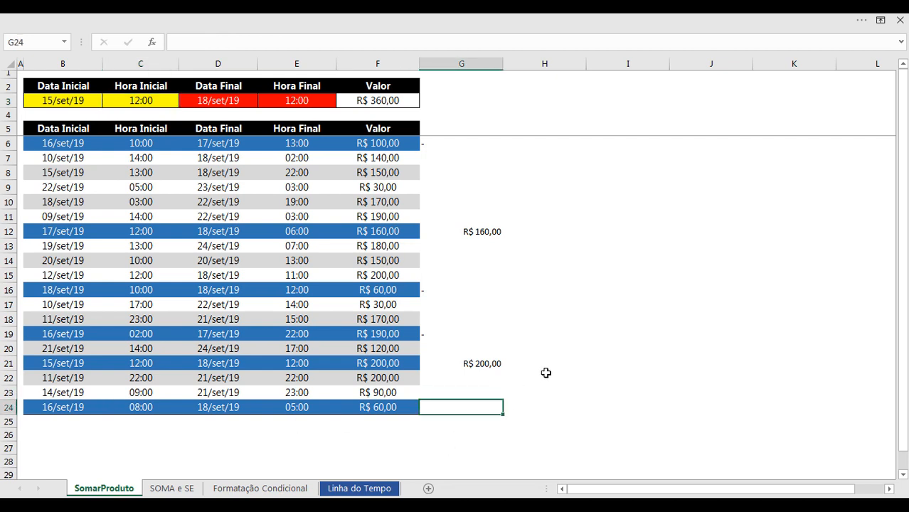
{"action": "type", "text": "0"}
{"action": "key", "text": "Return"}
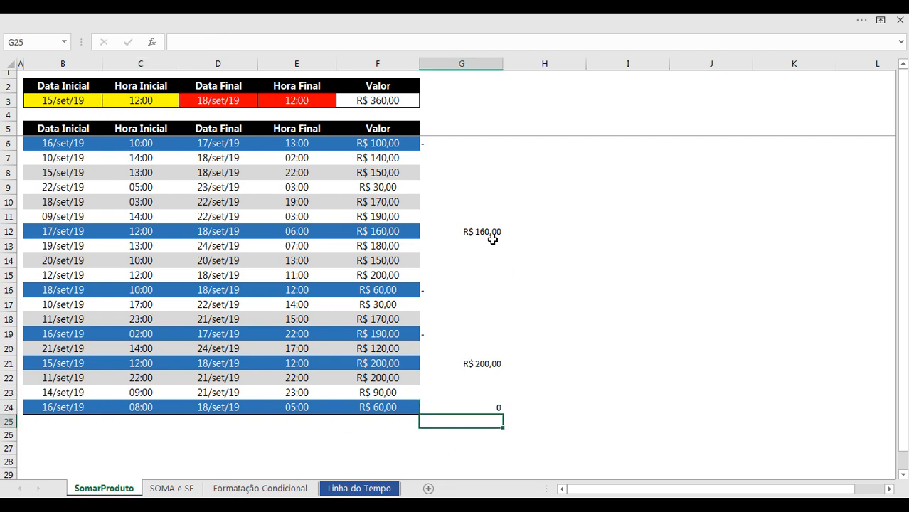
Clear all the check marks and values from column G
{"action": "left_click_drag", "start_coordinate": [493, 239], "coordinate": [481, 364]}
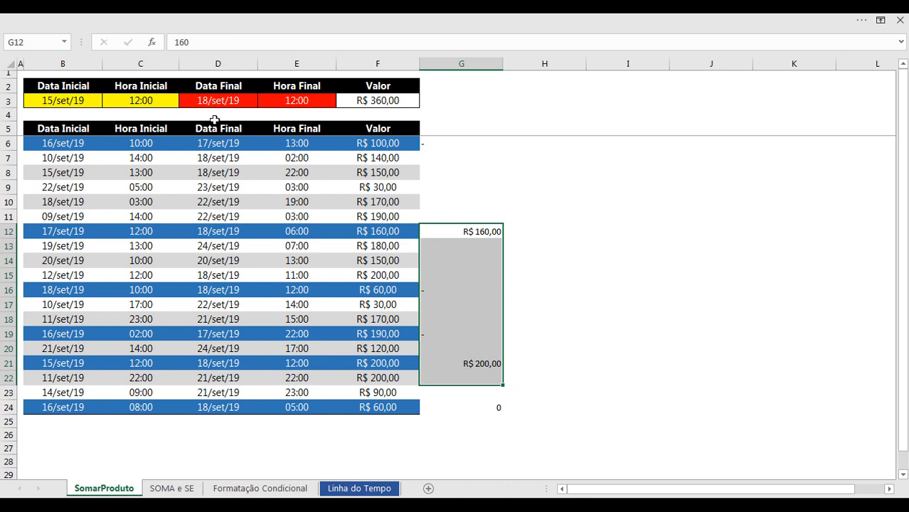
{"action": "key", "text": "ctrl+space"}
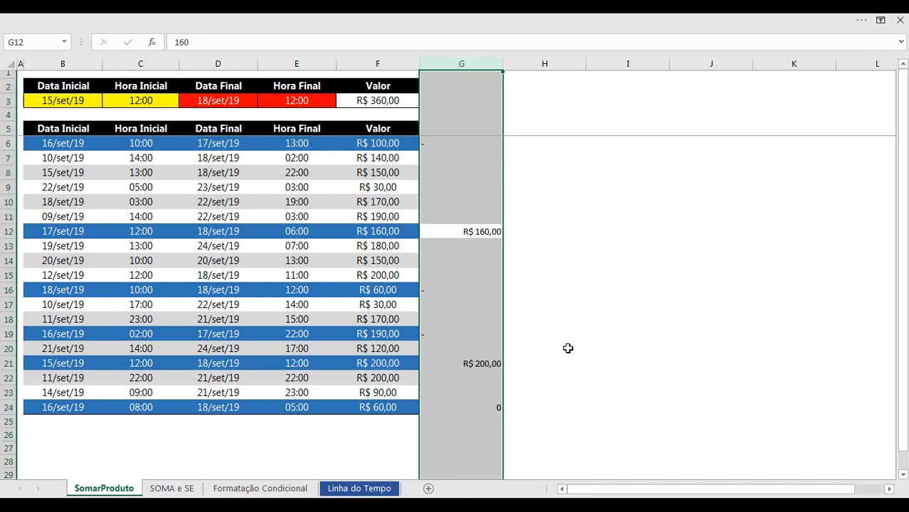
{"action": "key", "text": "Delete"}
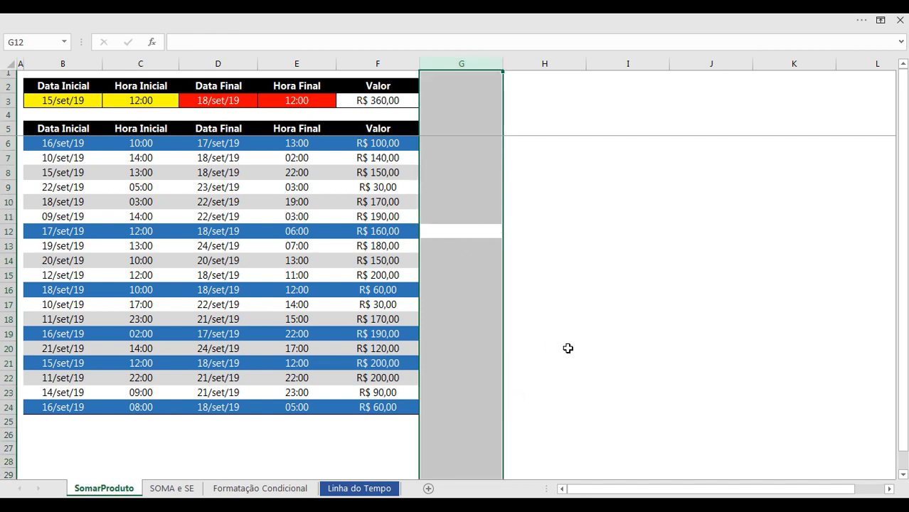
Delete the SOMASES formula from F3, view the SOMA e SE sheet, and return to the SomarProduto sheet
{"action": "left_click", "coordinate": [378, 102]}
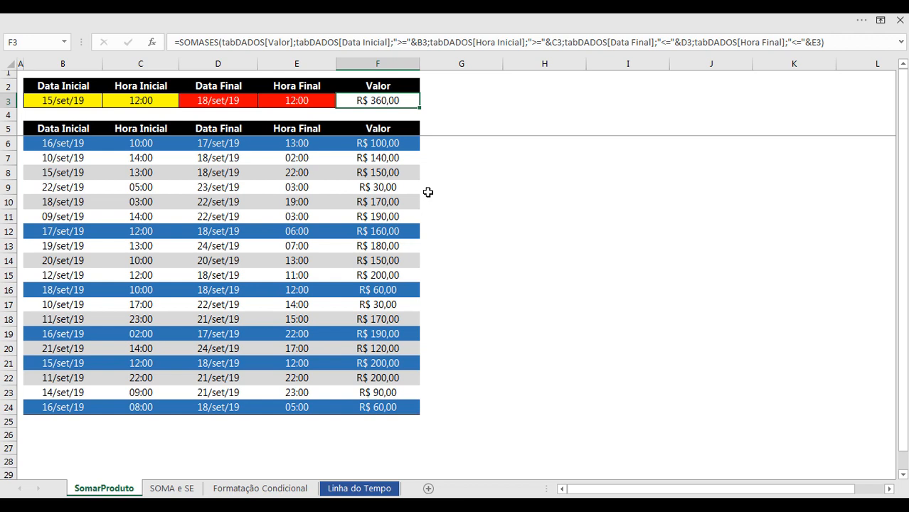
{"action": "key", "text": "Delete"}
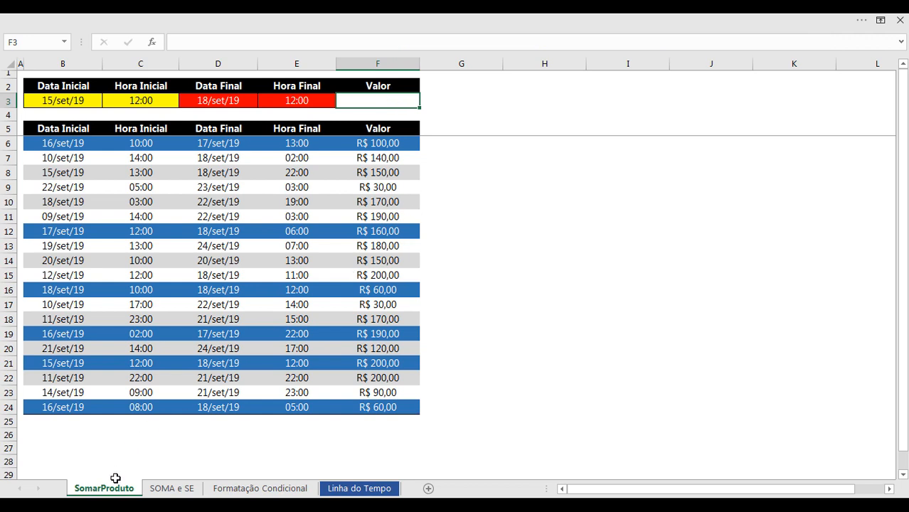
{"action": "left_click", "coordinate": [172, 488]}
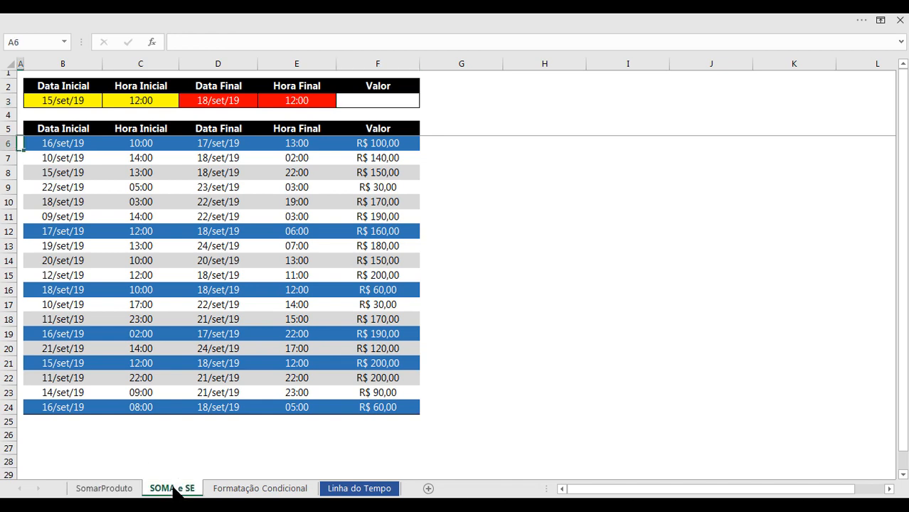
{"action": "left_click", "coordinate": [128, 490]}
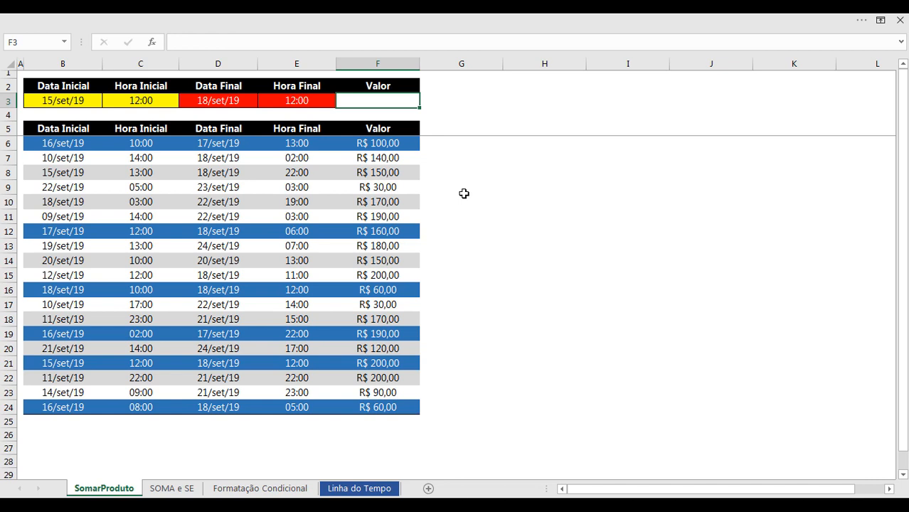
Restore the SOMASES formula in F3 that sums tabDADOS[Valor] using the separate date and time criteria in B3, C3, D3 and E3
{"action": "type", "text": "=SOMASES(tabDADOS[Valor];tabDADOS[Data Inicial];\">=\"&B3;tabDADOS[Hora Inicial];\">=\"&C3;tabDADOS[Data Final];\"<=\"&D3;tabDADOS[Hora Final];\"<=\"&E3)"}
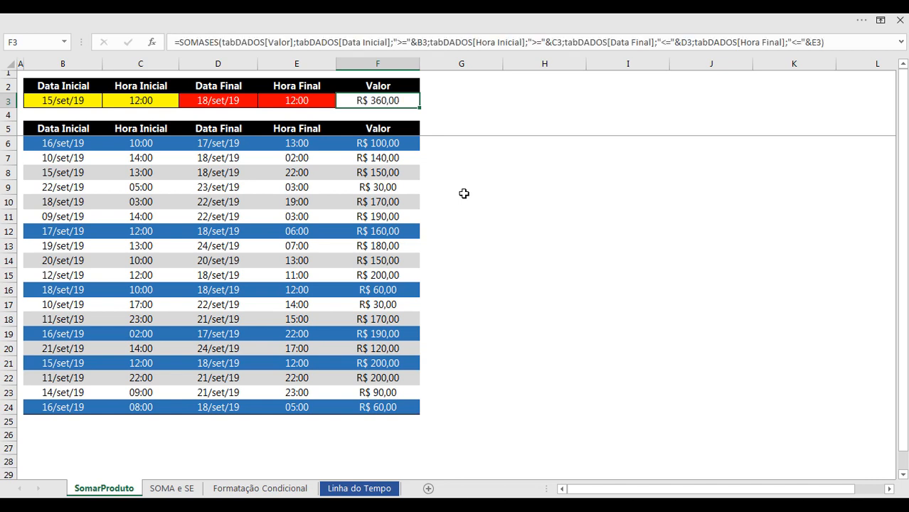
{"action": "mouse_move", "coordinate": [438, 53]}
{"action": "left_mouse_down"}
{"action": "mouse_move", "coordinate": [434, 109]}
{"action": "mouse_move", "coordinate": [435, 61]}
{"action": "left_mouse_up"}
{"action": "left_click", "coordinate": [428, 67]}
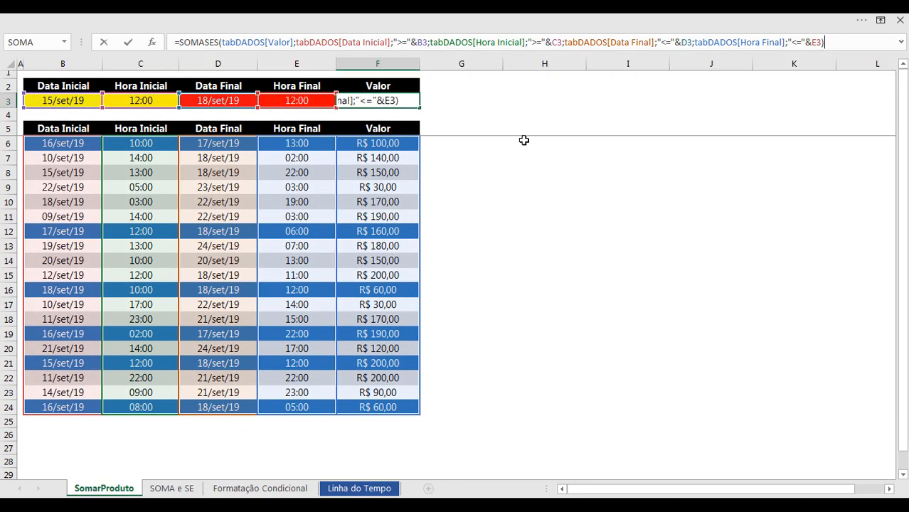
{"action": "key", "text": "ctrl+Return"}
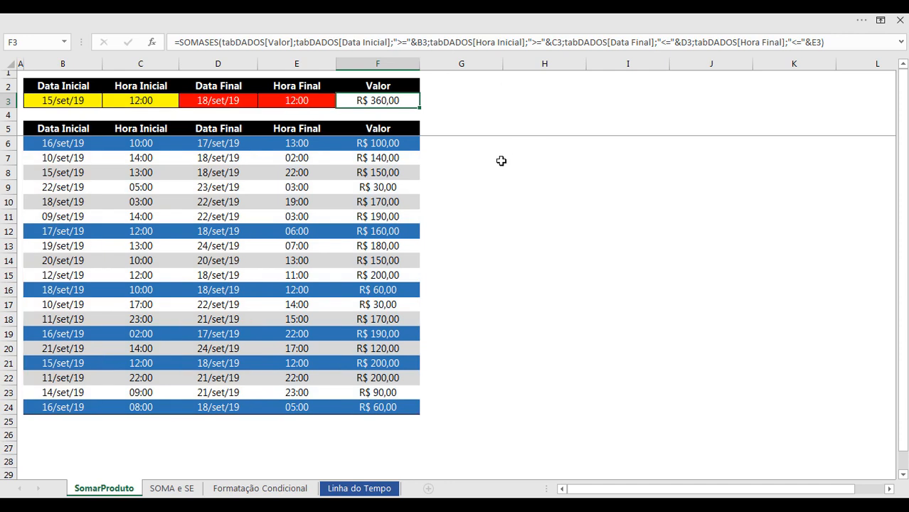
Add two helper columns to the table with the headers Momento Inicial in G5 and Momento Final in H5
{"action": "left_click", "coordinate": [447, 133]}
{"action": "type", "text": "Mome"}
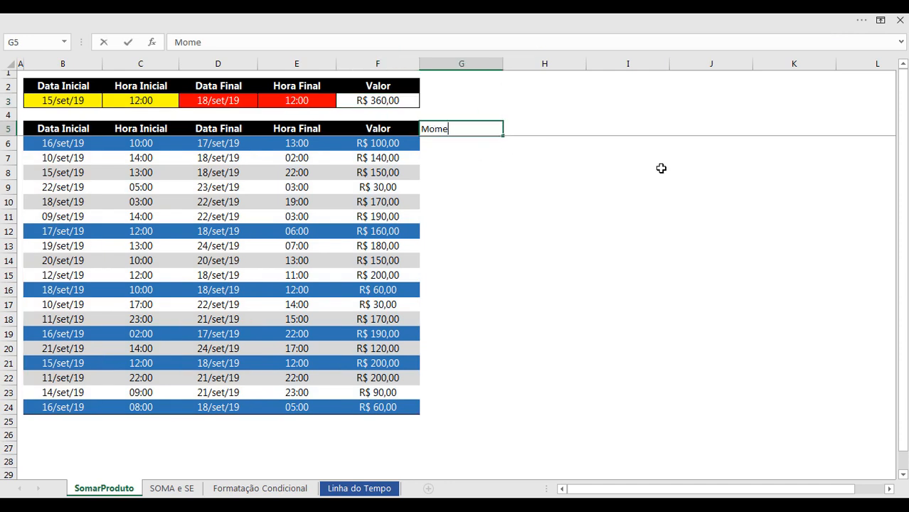
{"action": "type", "text": "nto Inicial"}
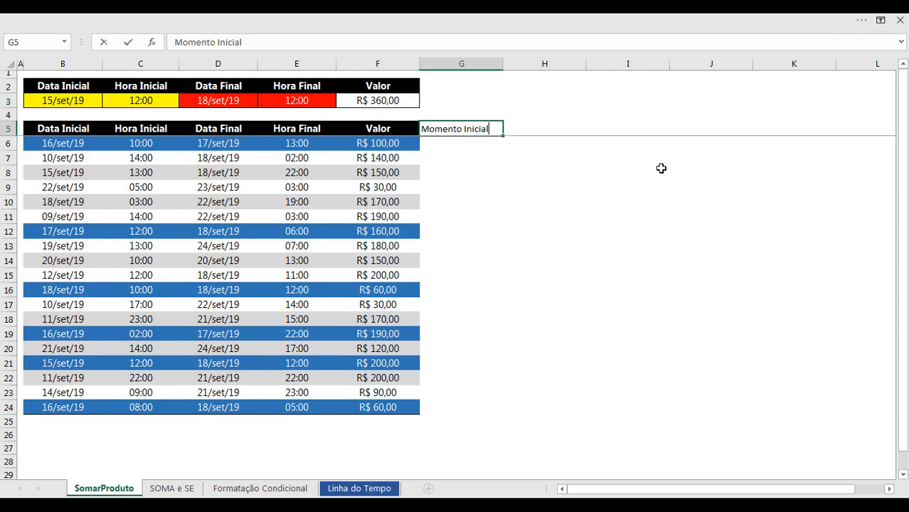
{"action": "key", "text": "Tab"}
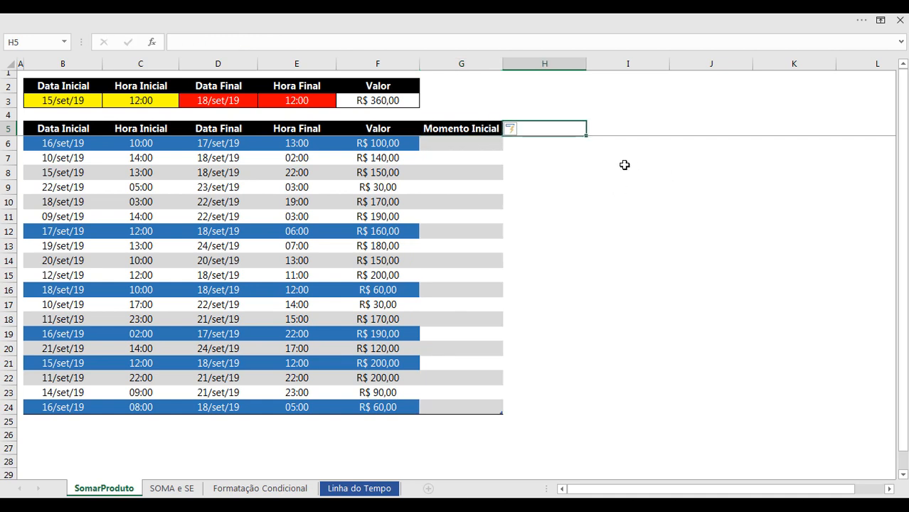
{"action": "type", "text": "Momento Final"}
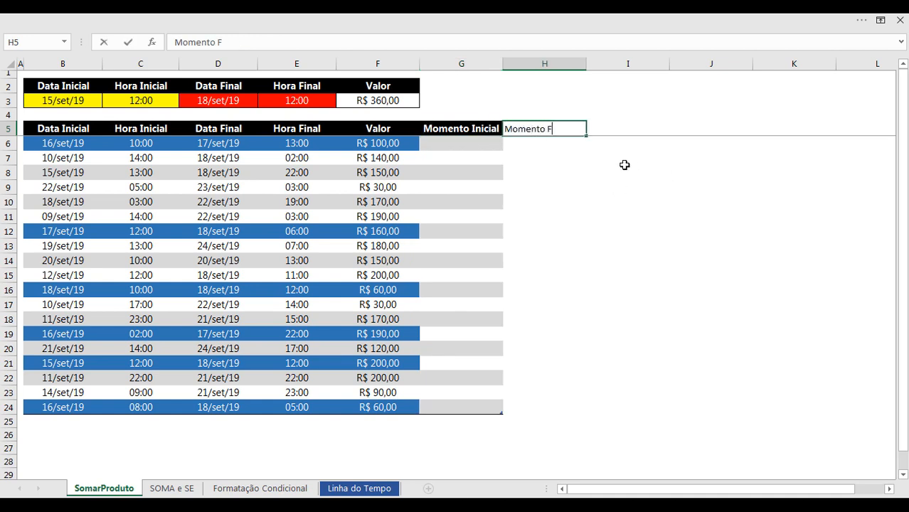
{"action": "key", "text": "Return"}
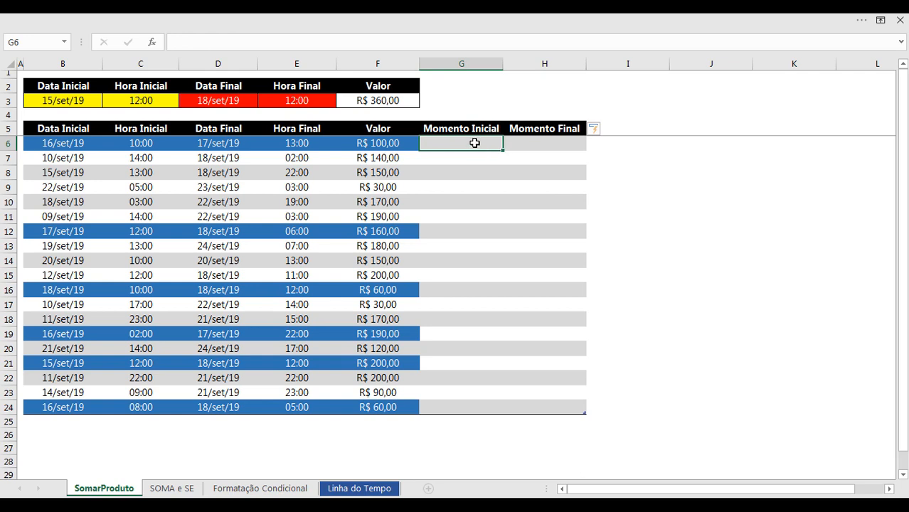
Fill the Momento Inicial column with the formula =[@[Data Inicial]]+[@[Hora Inicial]], entered in G6
{"action": "type", "text": "="}
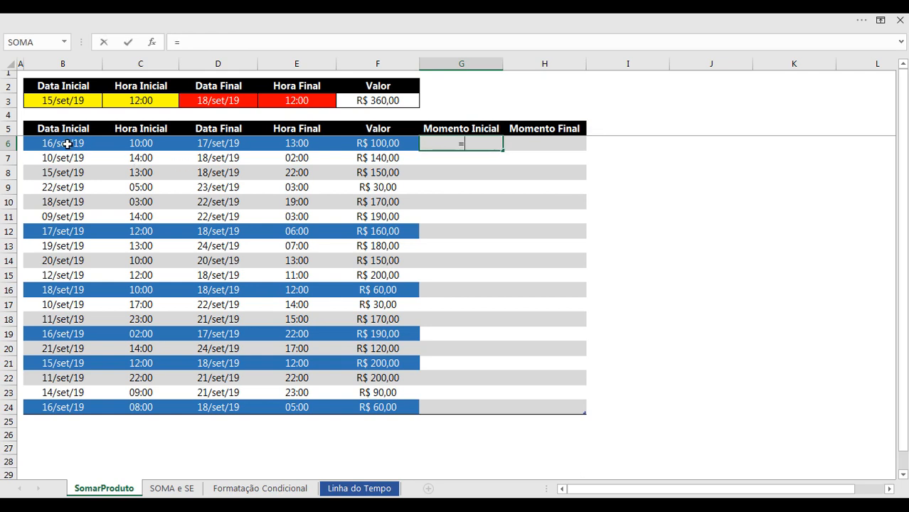
{"action": "left_click", "coordinate": [68, 143]}
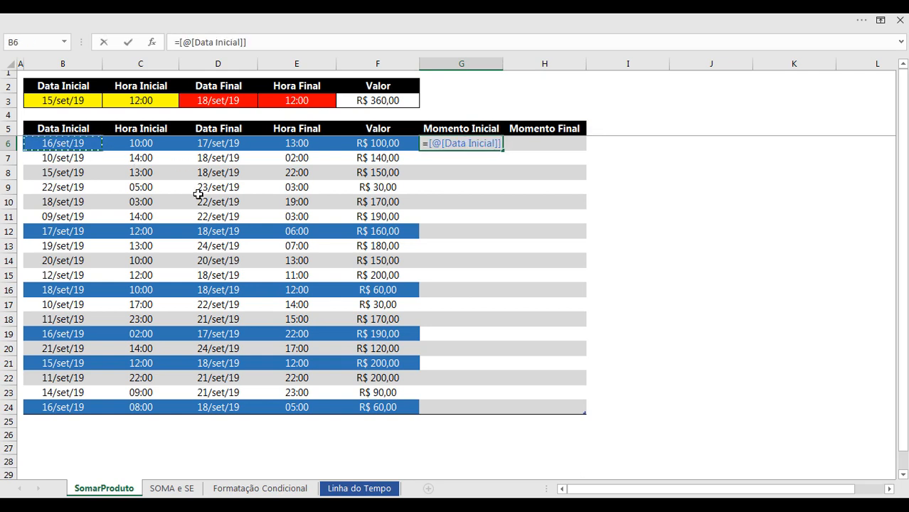
{"action": "type", "text": "+"}
{"action": "left_click", "coordinate": [146, 143]}
{"action": "key", "text": "Return"}
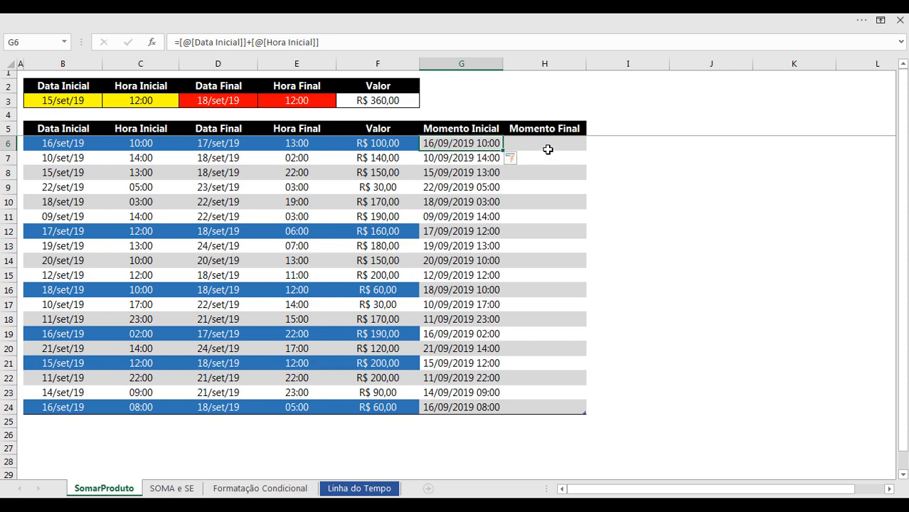
Fill the Momento Final column with the formula =[@[Data Final]]+[@[Hora Final]], entered in H6
{"action": "left_click", "coordinate": [548, 150]}
{"action": "type", "text": "="}
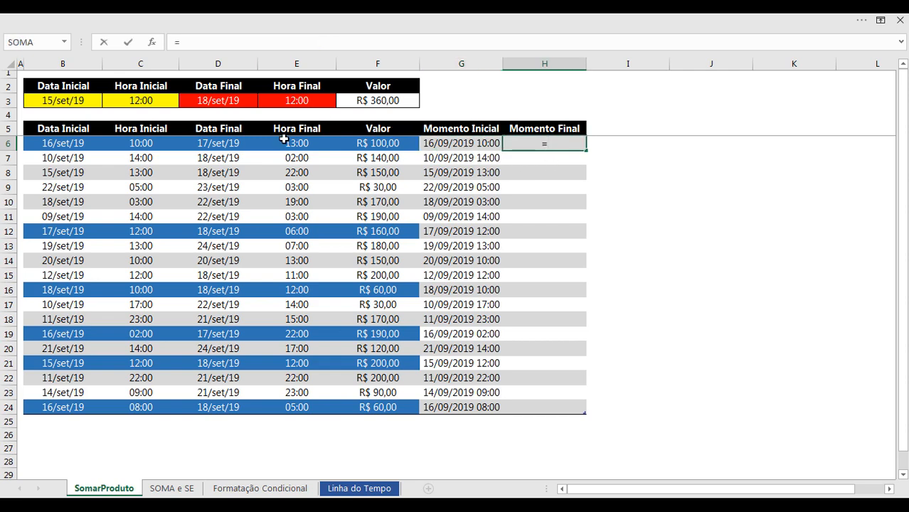
{"action": "left_click", "coordinate": [234, 146]}
{"action": "type", "text": "+"}
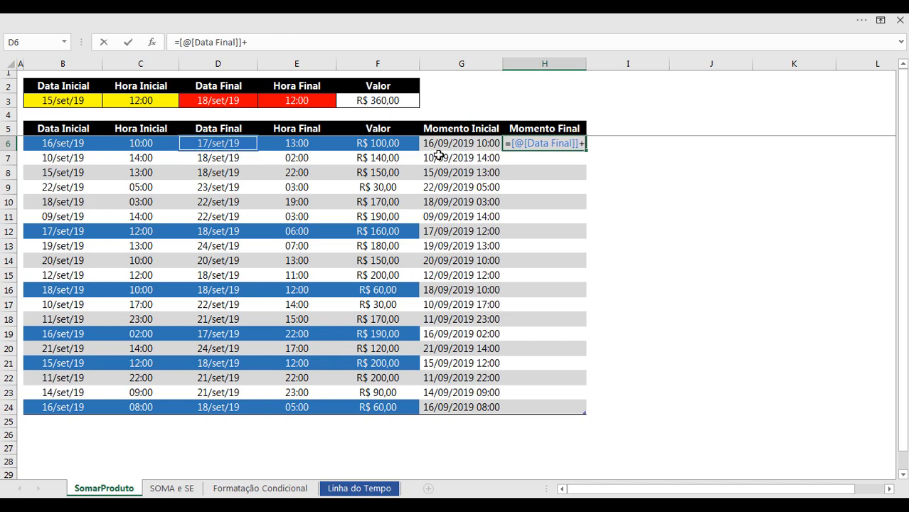
{"action": "left_click", "coordinate": [304, 142]}
{"action": "key", "text": "Return"}
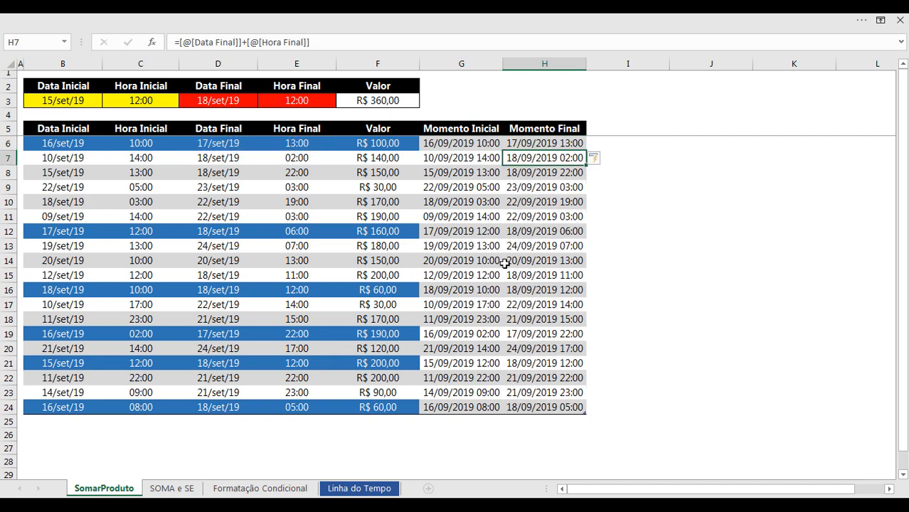
Check the sum of the Valor cells in the blue highlighted rows 6, 12, 16, 19, 21 and 24
{"action": "left_click", "coordinate": [386, 146]}
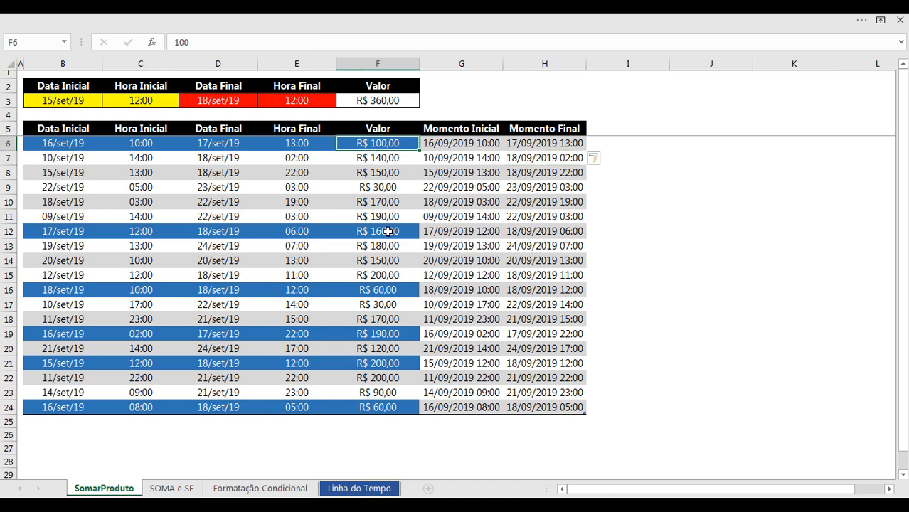
{"action": "left_click", "coordinate": [388, 231], "text": "ctrl"}
{"action": "left_click", "coordinate": [396, 290], "text": "ctrl"}
{"action": "left_click", "coordinate": [397, 334], "text": "ctrl"}
{"action": "left_click", "coordinate": [398, 362], "text": "ctrl"}
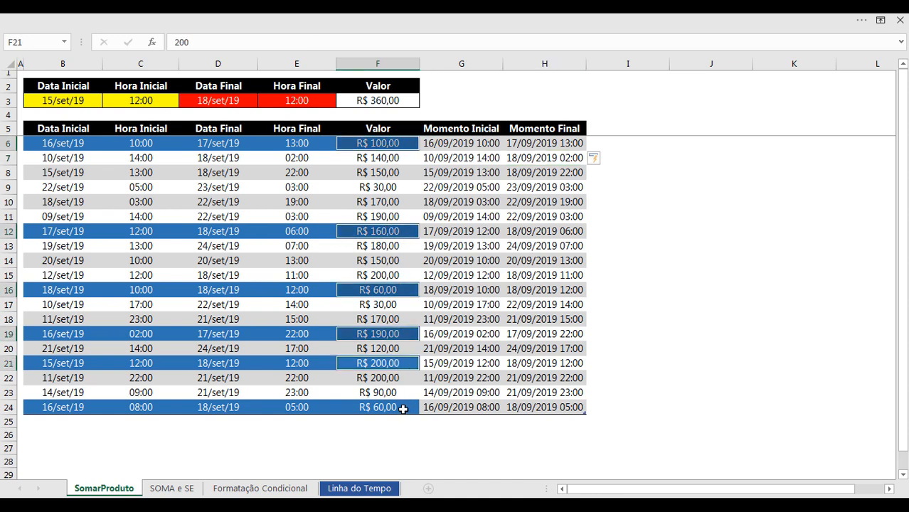
{"action": "left_click", "coordinate": [403, 409], "text": "ctrl"}
{"action": "left_click", "coordinate": [519, 23]}
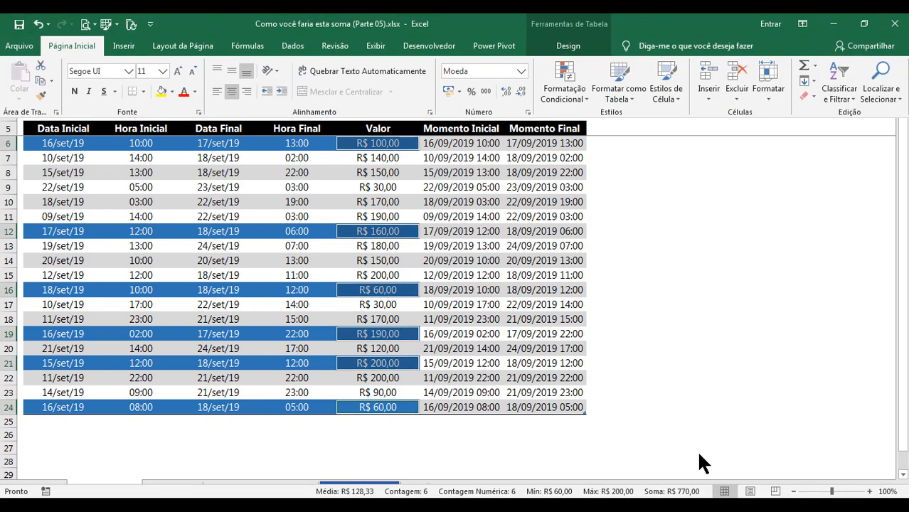
{"action": "left_click", "coordinate": [635, 230]}
{"action": "left_click", "coordinate": [636, 242]}
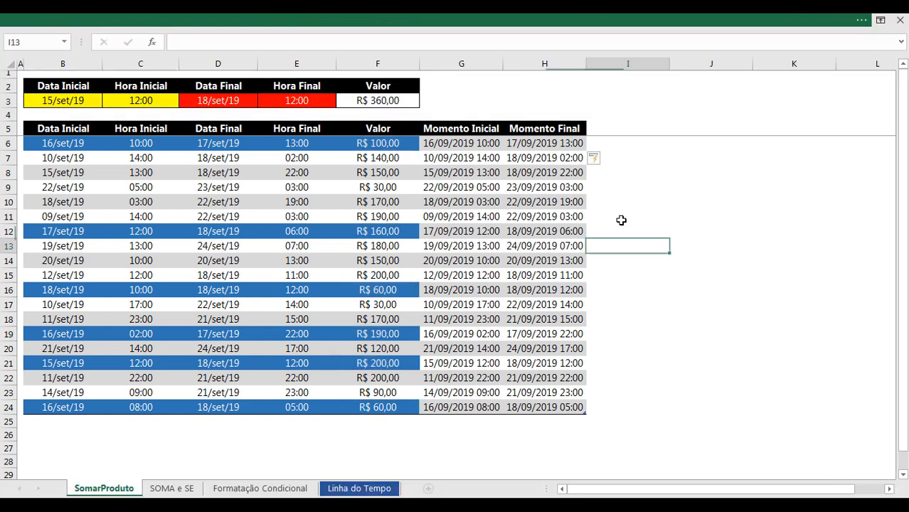
Review the existing SOMASES formula in F3 without changing it
{"action": "left_click", "coordinate": [402, 105]}
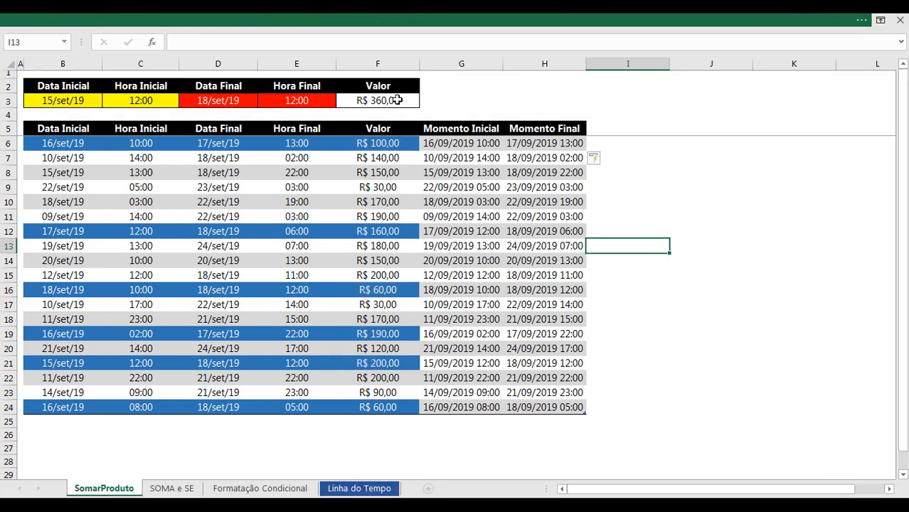
{"action": "key", "text": "F2"}
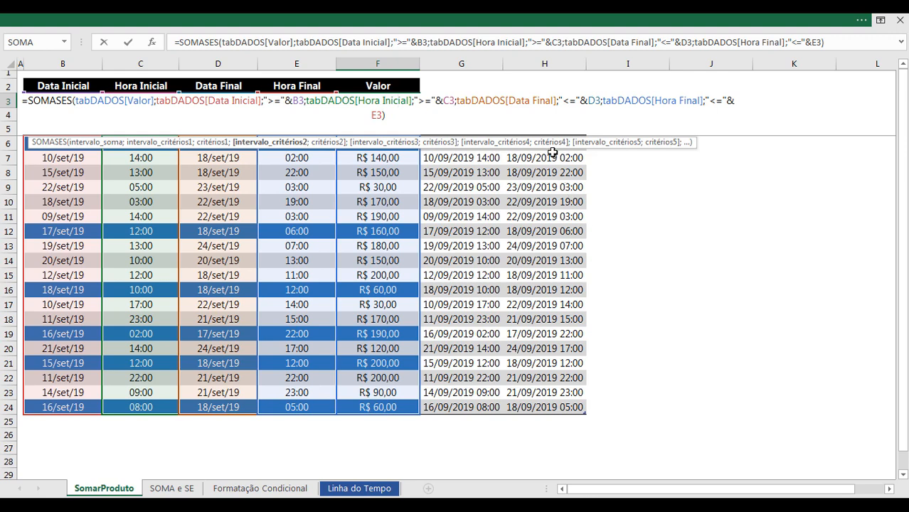
{"action": "key", "text": "Escape"}
Start a SOMASES formula in H3 with tabDADOS[Valor] as the sum range
{"action": "left_click", "coordinate": [529, 104]}
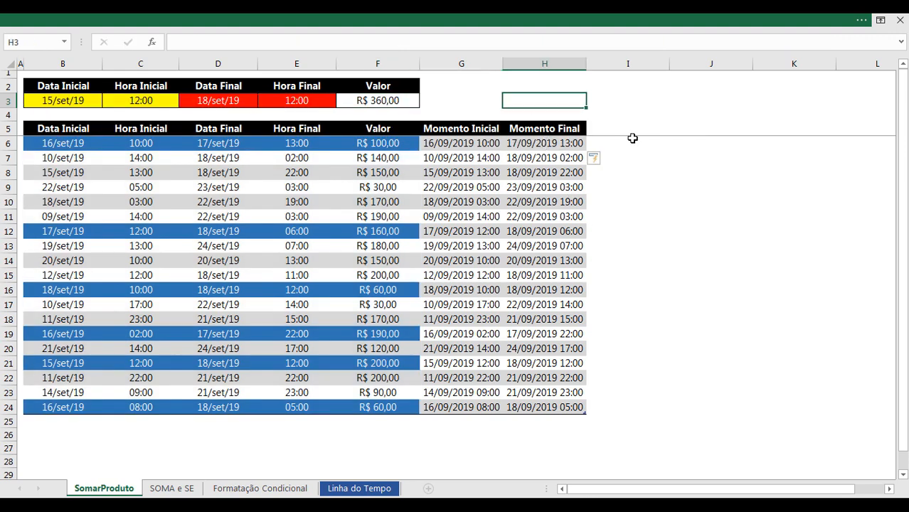
{"action": "type", "text": "=somases"}
{"action": "key", "text": "Tab"}
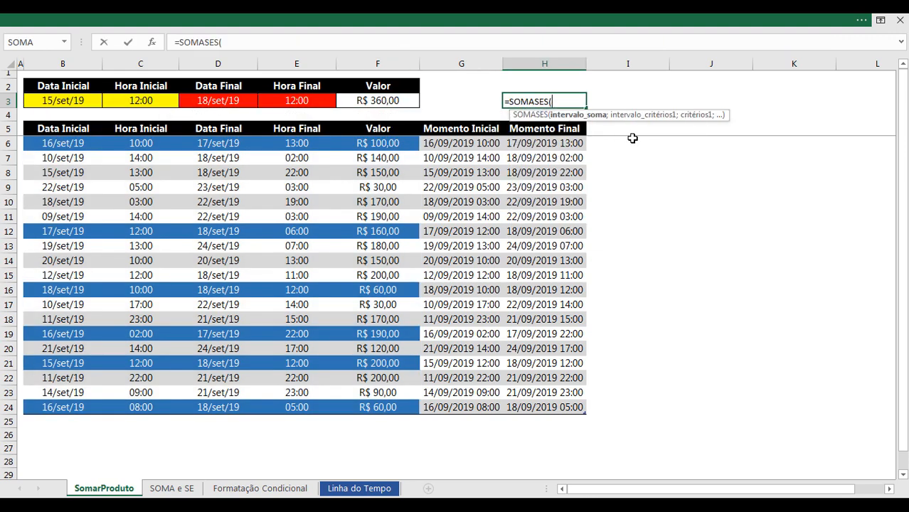
{"action": "left_click", "coordinate": [390, 264]}
{"action": "key", "text": "ctrl+space"}
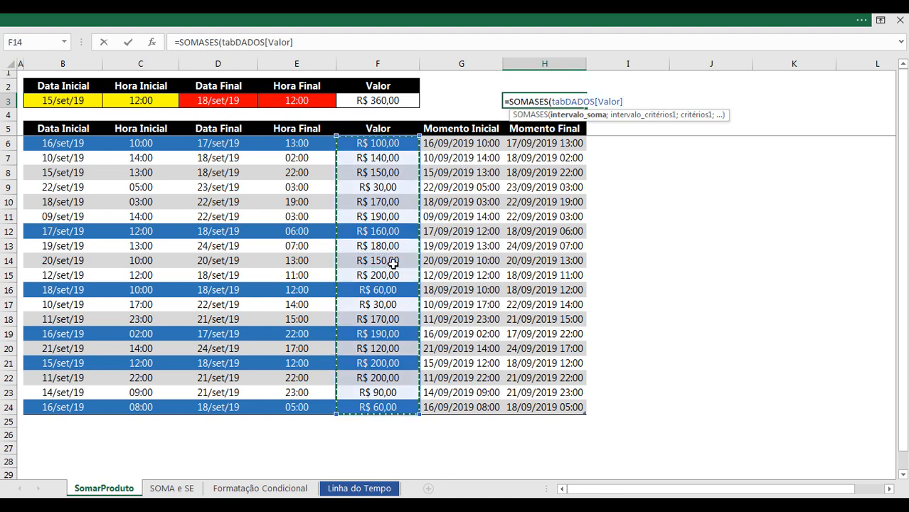
{"action": "type", "text": ";"}
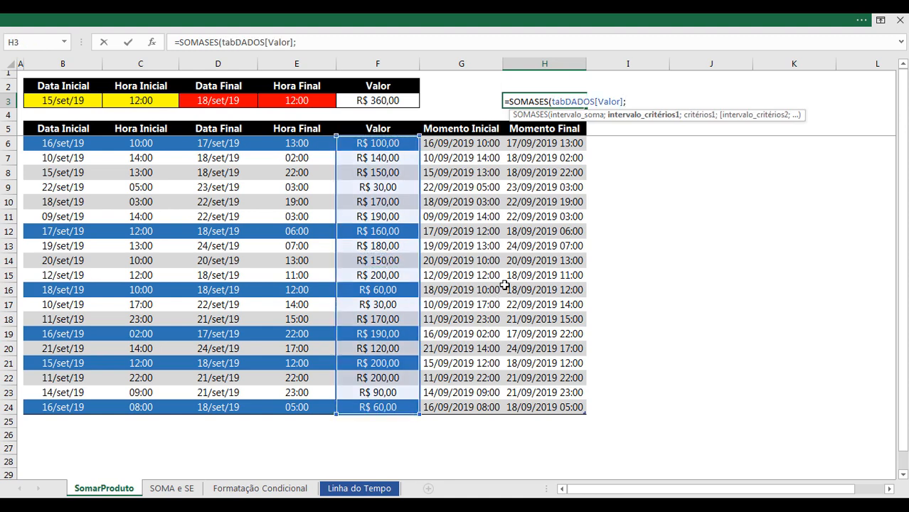
Add the first condition to the H3 formula: range tabDADOS[Momento Inicial] with criterion ">="&SOMA(B3:C3)
{"action": "left_click", "coordinate": [472, 347]}
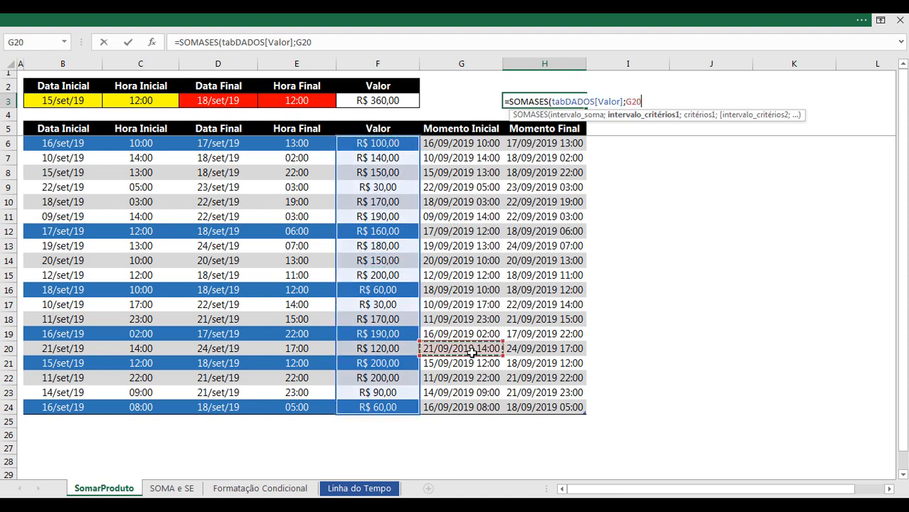
{"action": "key", "text": "ctrl+space"}
{"action": "type", "text": ";"}
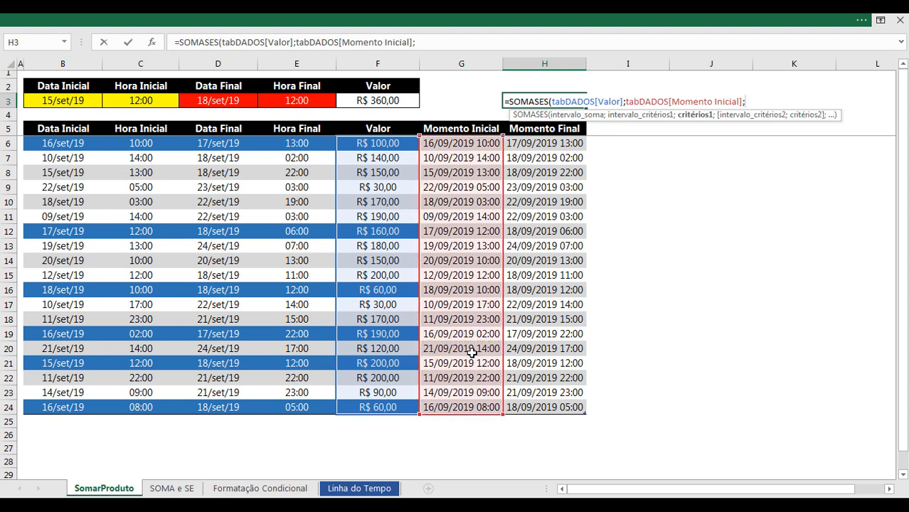
{"action": "type", "text": "\">=\"&"}
{"action": "type", "text": "Soma"}
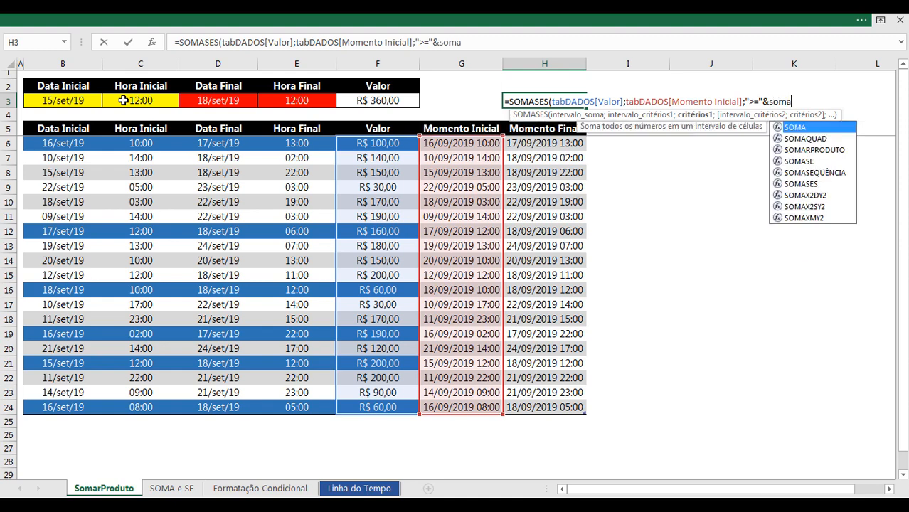
{"action": "key", "text": "Tab"}
{"action": "left_click_drag", "start_coordinate": [81, 102], "coordinate": [117, 100]}
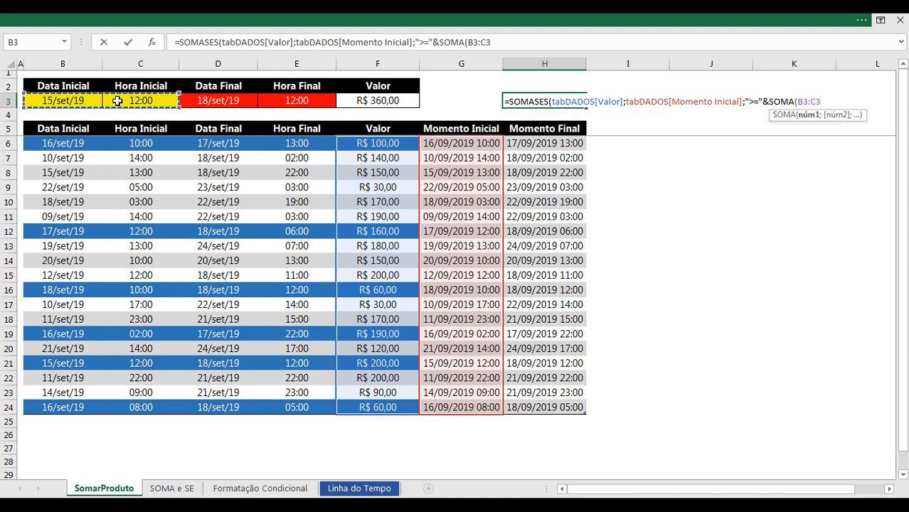
{"action": "type", "text": ");"}
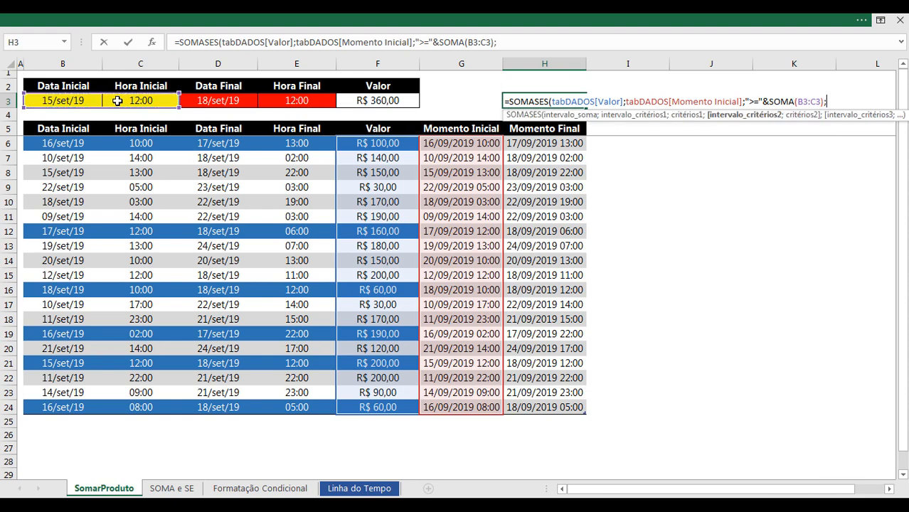
Complete the H3 formula with range tabDADOS[Momento Final] and criterion "<="&SOMA(D3:E3), and format the cell as currency
{"action": "left_click", "coordinate": [545, 284]}
{"action": "key", "text": "ctrl+space"}
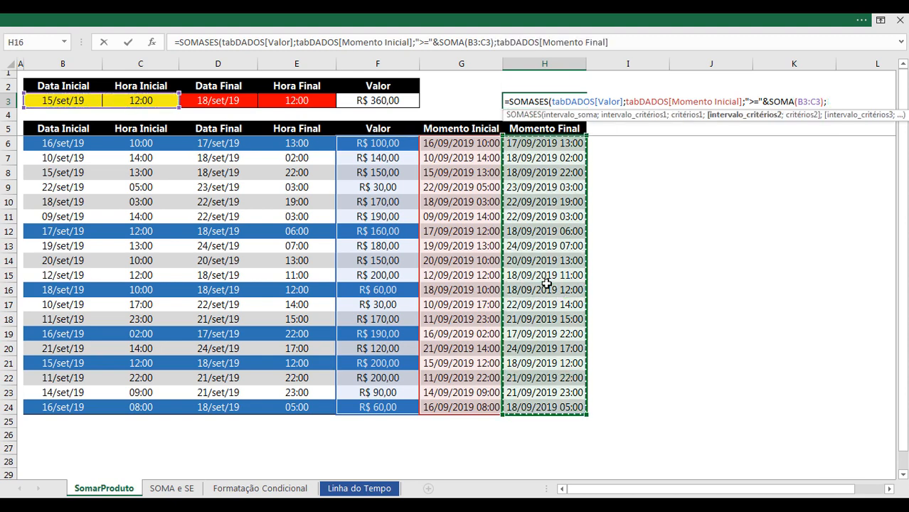
{"action": "type", "text": ";"}
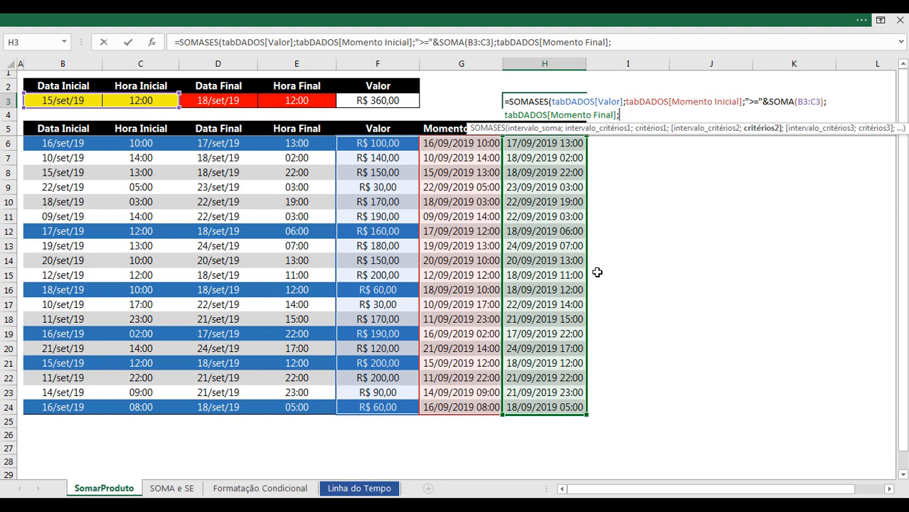
{"action": "type", "text": "\"<=\"&soma"}
{"action": "key", "text": "Tab"}
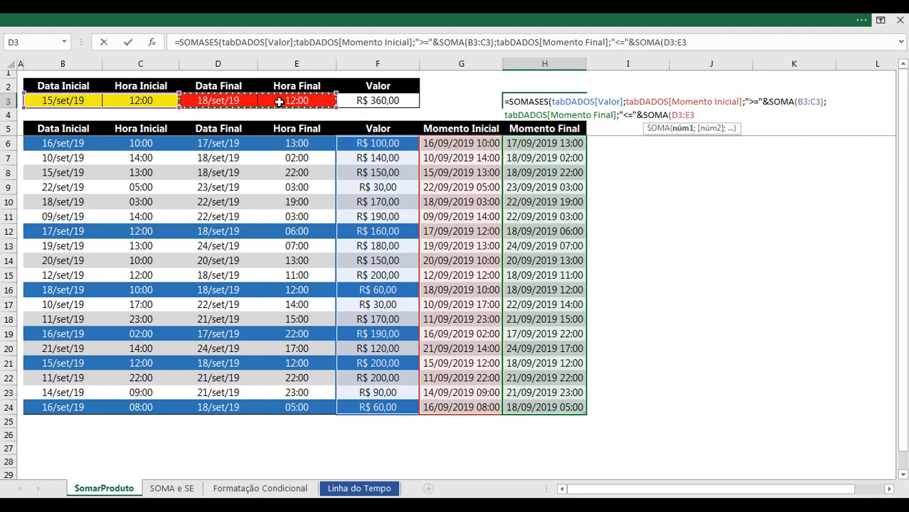
{"action": "type", "text": ")"}
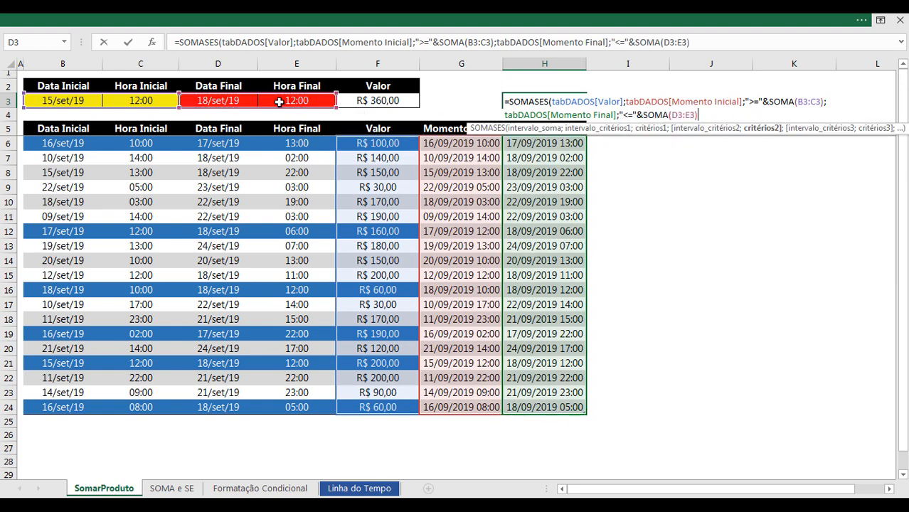
{"action": "type", "text": ")"}
{"action": "key", "text": "ctrl+Return"}
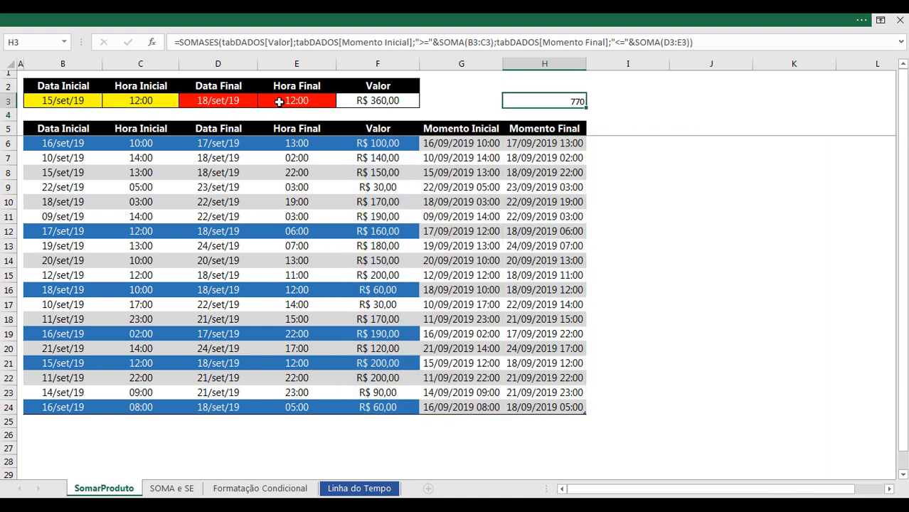
{"action": "key", "text": "ctrl+shift+4"}
Clear the helper columns G and H, including the H3 formula, and delete the SOMASES formula in F3
{"action": "left_click_drag", "start_coordinate": [467, 63], "coordinate": [516, 66]}
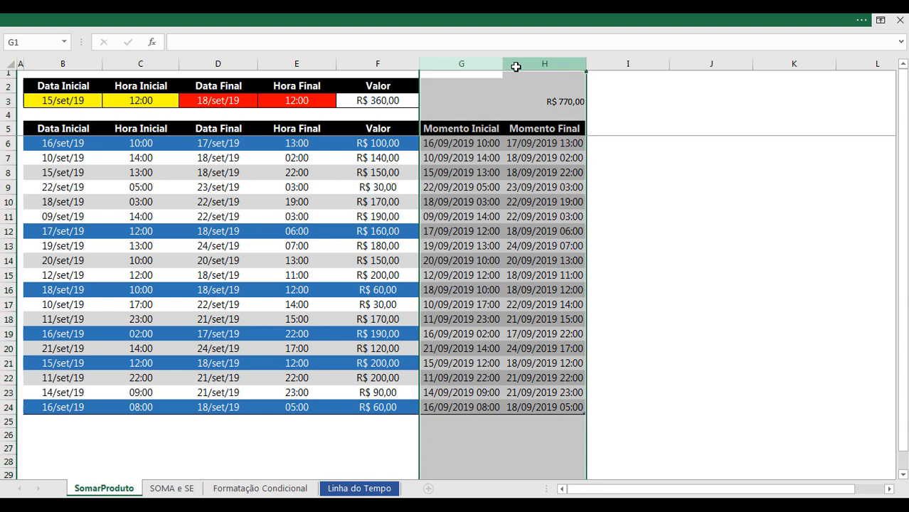
{"action": "key", "text": "Delete"}
{"action": "left_click", "coordinate": [381, 100]}
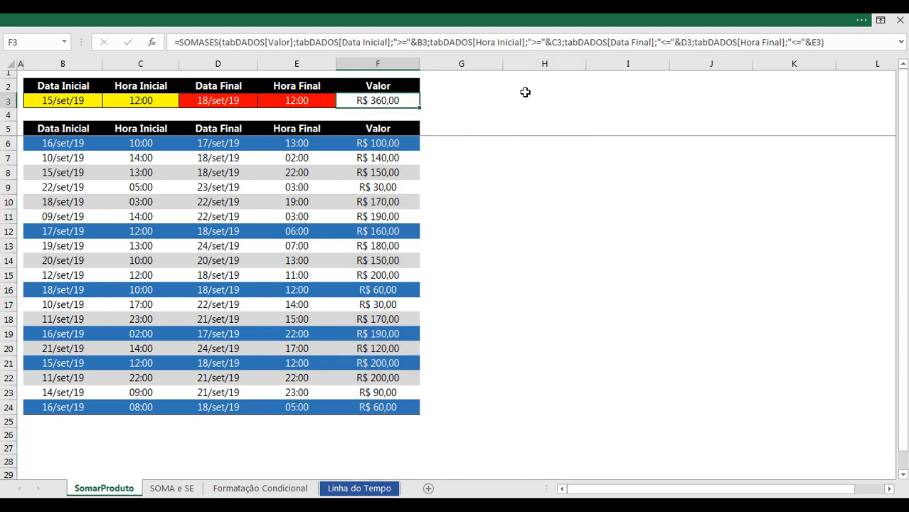
{"action": "key", "text": "Delete"}
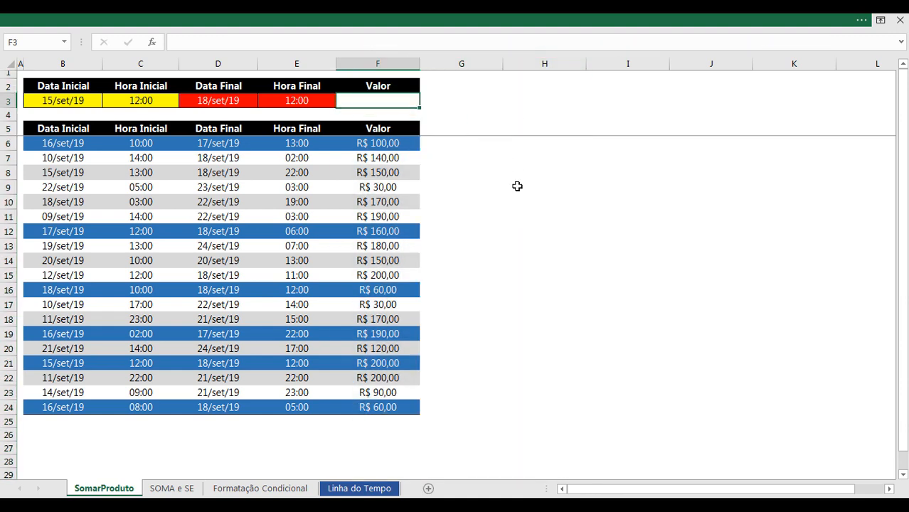
Start a formula in F3 with the parenthesised sum of tabDADOS[Data Inicial] and tabDADOS[Hora Inicial]
{"action": "type", "text": "="}
{"action": "type", "text": "("}
{"action": "left_click", "coordinate": [68, 333]}
{"action": "key", "text": "ctrl+space"}
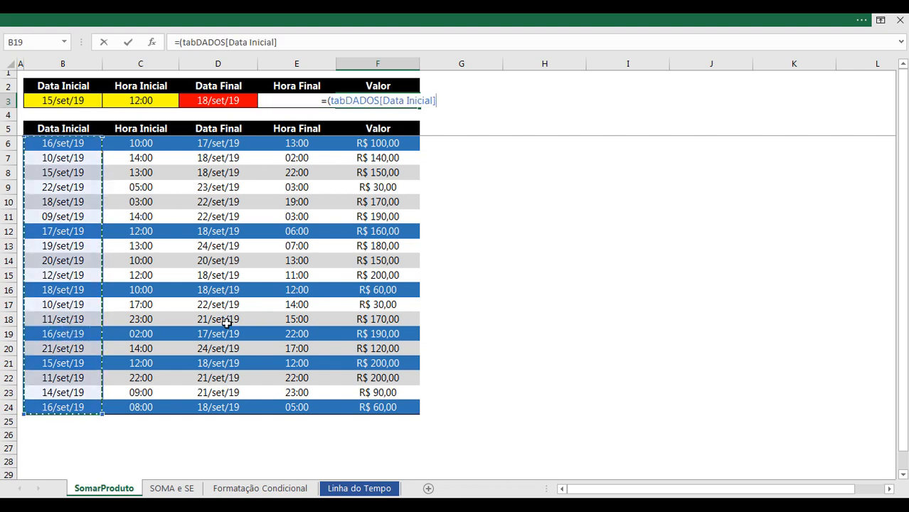
{"action": "type", "text": "+"}
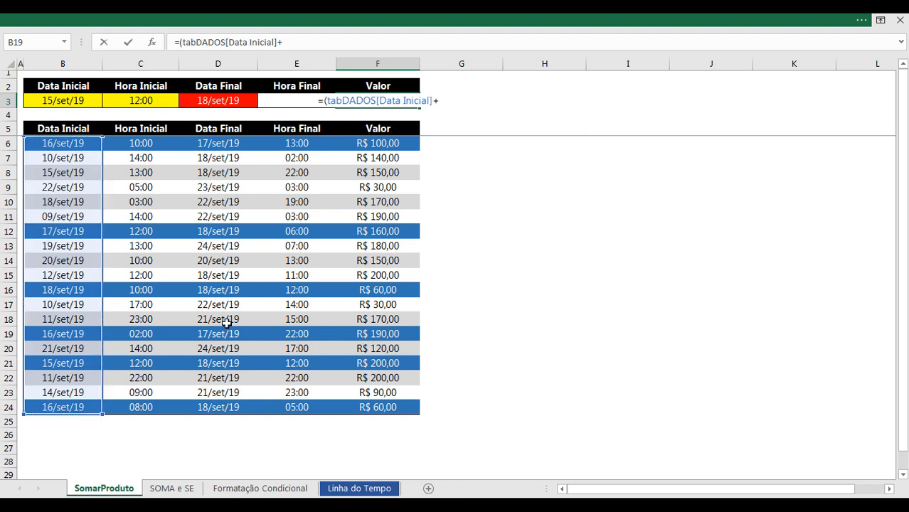
{"action": "left_click", "coordinate": [146, 366]}
{"action": "key", "text": "ctrl+space"}
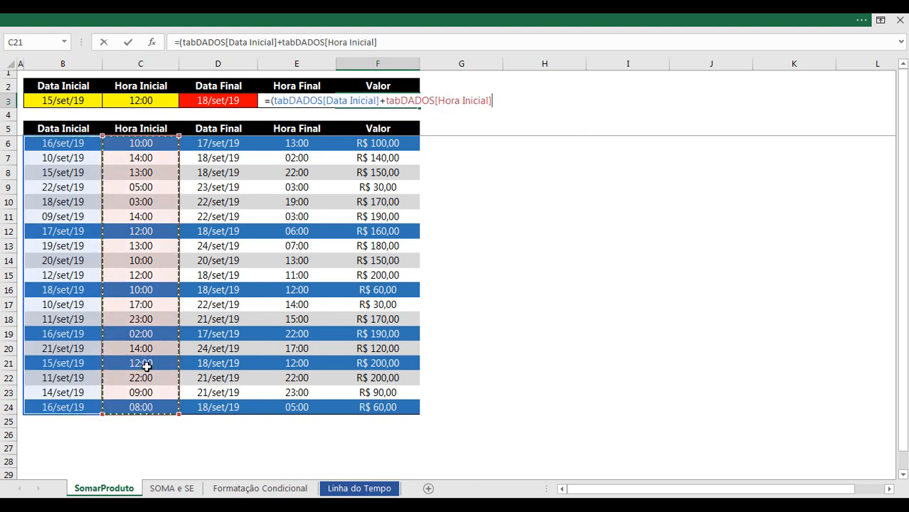
{"action": "type", "text": ")"}
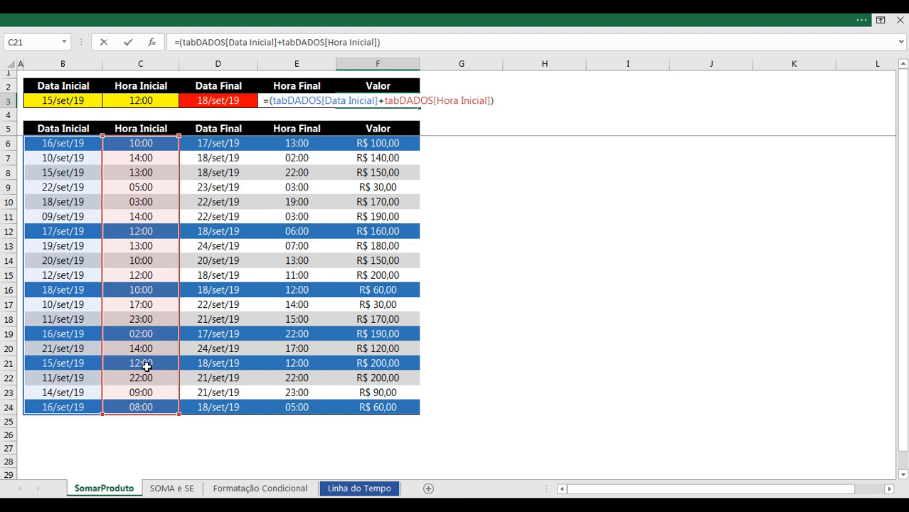
Compare the initial date-time sum with >=B3+C3 and enclose the whole comparison in parentheses
{"action": "type", "text": ">"}
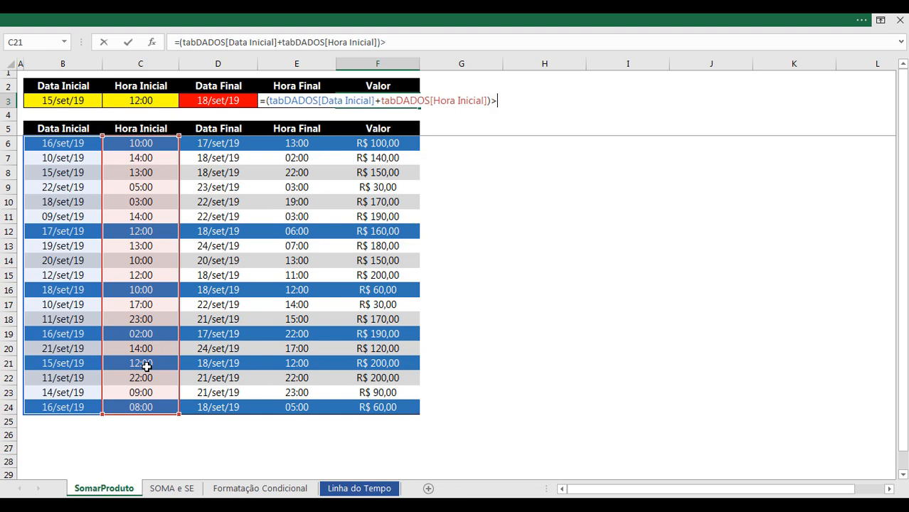
{"action": "type", "text": "="}
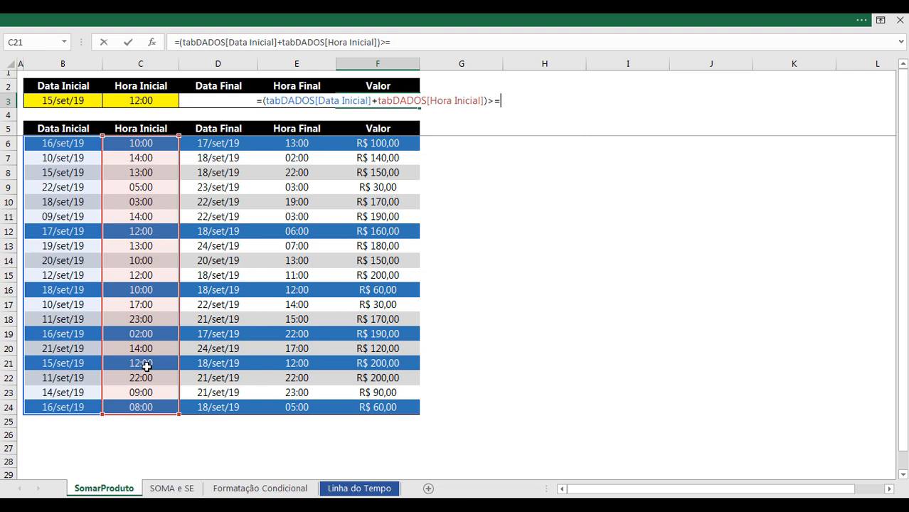
{"action": "left_click", "coordinate": [77, 103]}
{"action": "type", "text": "+"}
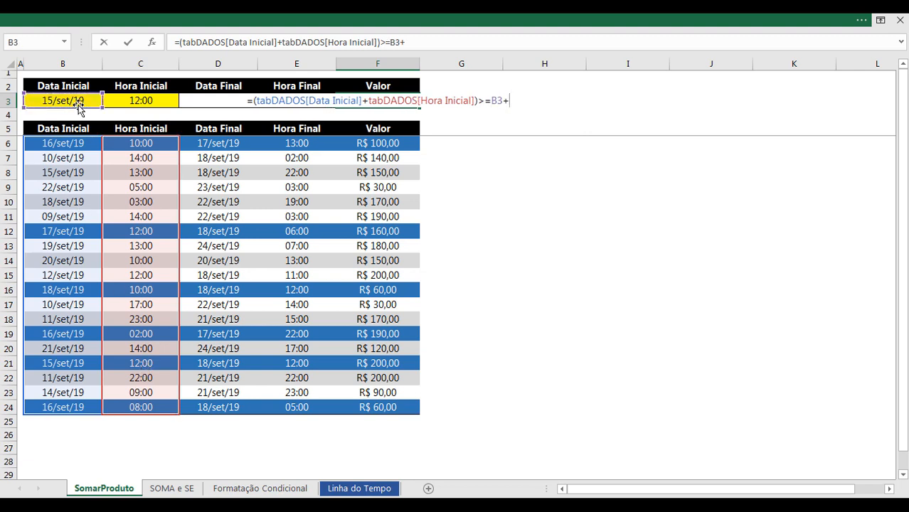
{"action": "left_click", "coordinate": [140, 102]}
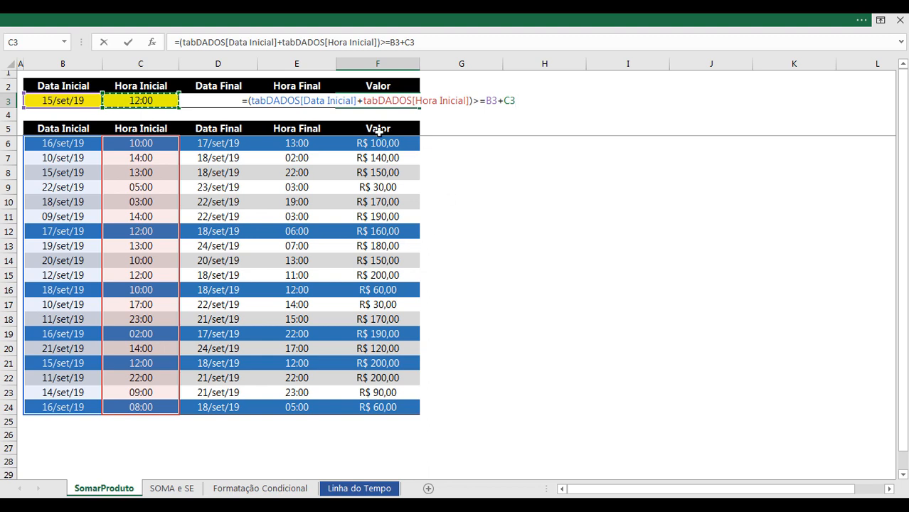
{"action": "left_click", "coordinate": [249, 101]}
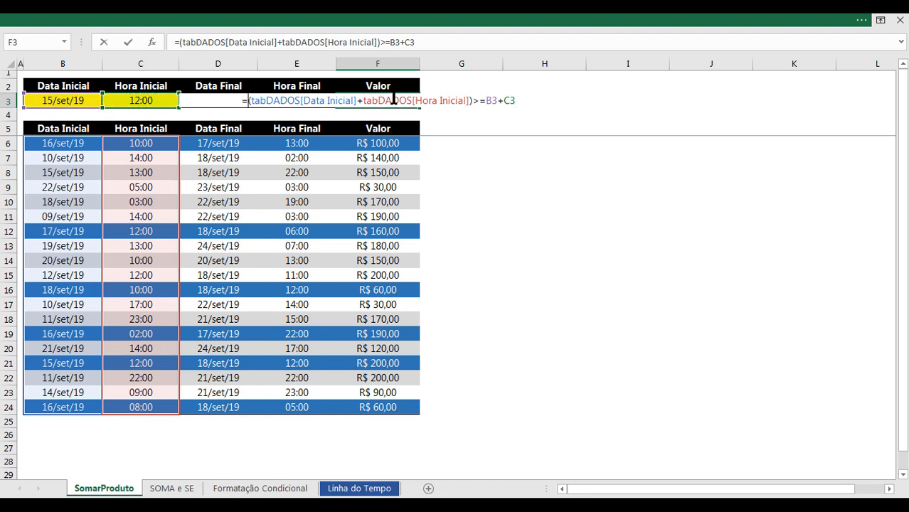
{"action": "type", "text": "("}
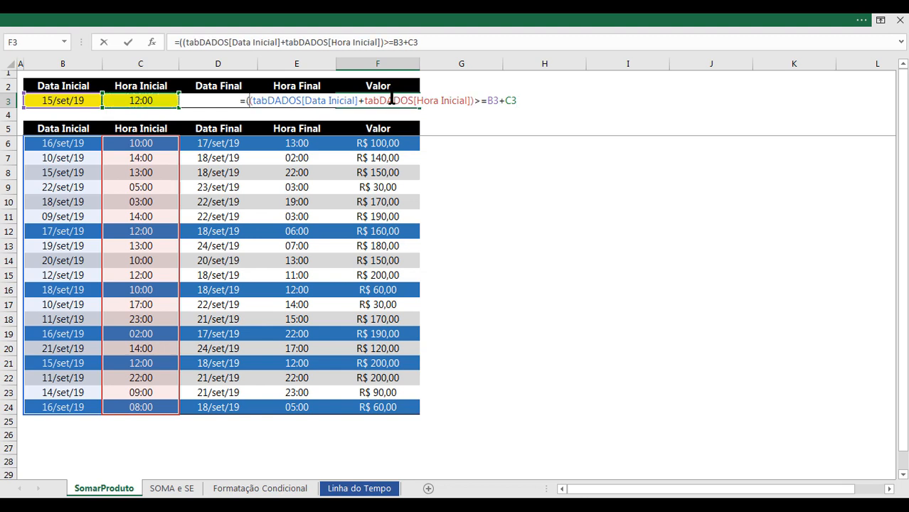
{"action": "left_click", "coordinate": [527, 100]}
{"action": "type", "text": ")"}
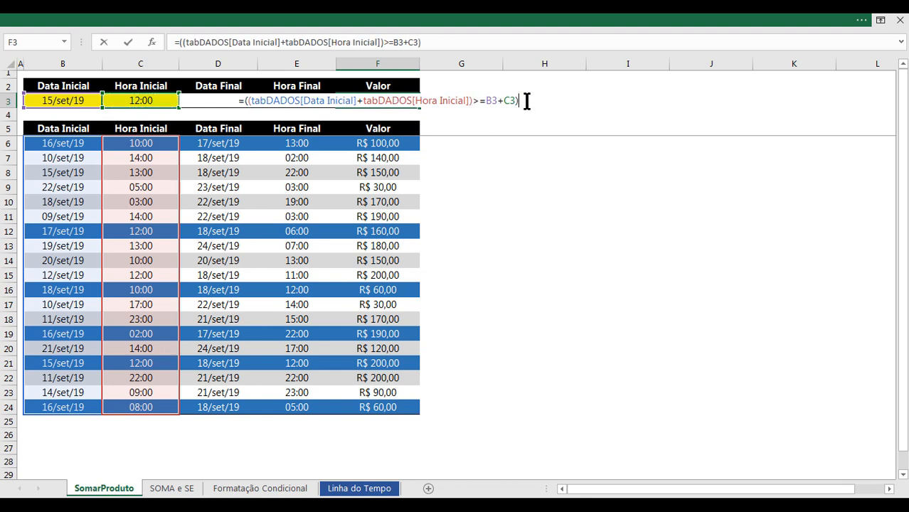
Multiply the F3 condition by a second one, opening with the parenthesised sum of tabDADOS[Data Final] and tabDADOS[Hora Final]
{"action": "type", "text": "*(("}
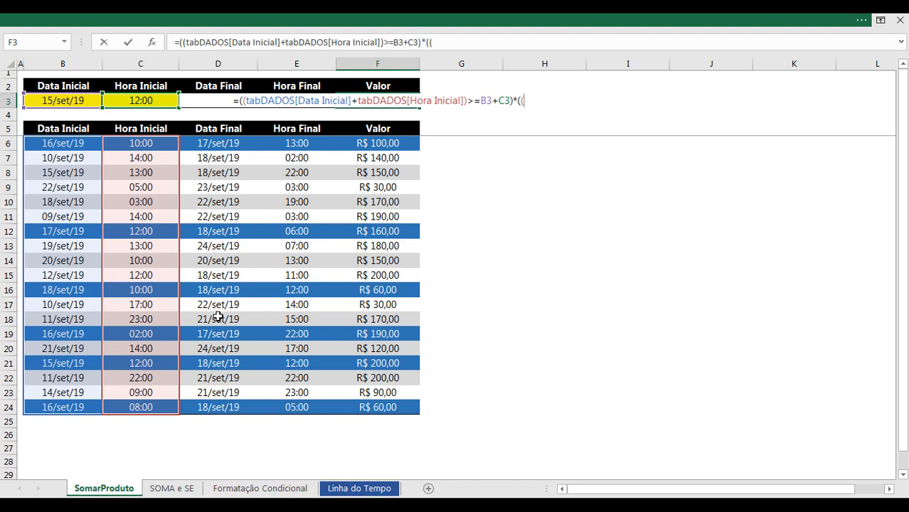
{"action": "left_click", "coordinate": [225, 363]}
{"action": "key", "text": "ctrl+space"}
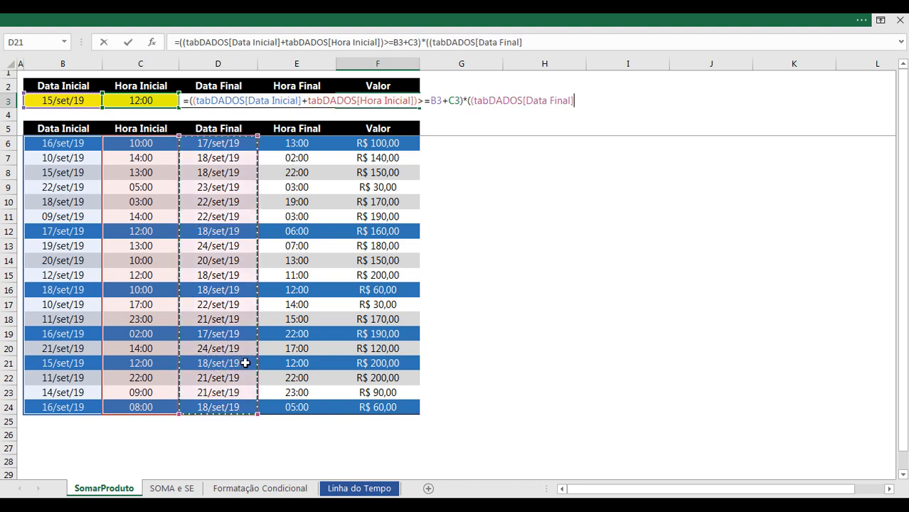
{"action": "type", "text": "+"}
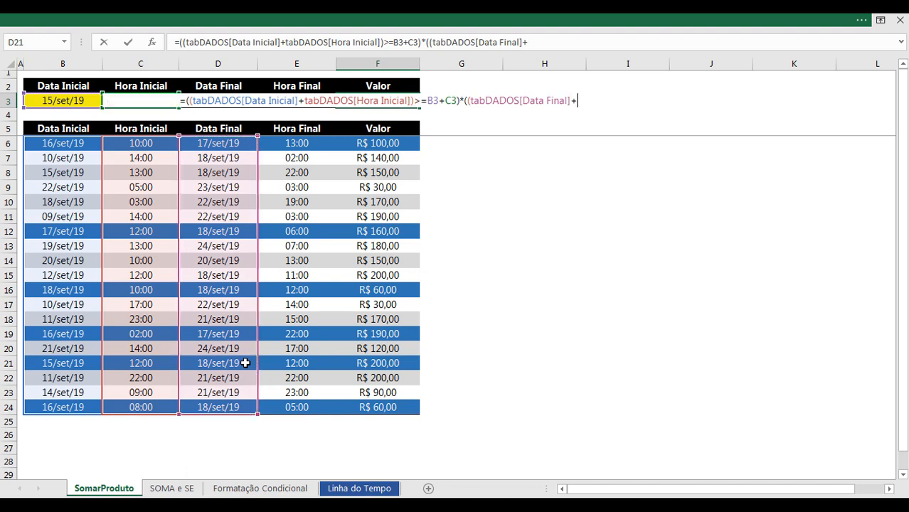
{"action": "left_click", "coordinate": [291, 390]}
{"action": "key", "text": "ctrl+space"}
{"action": "type", "text": ")"}
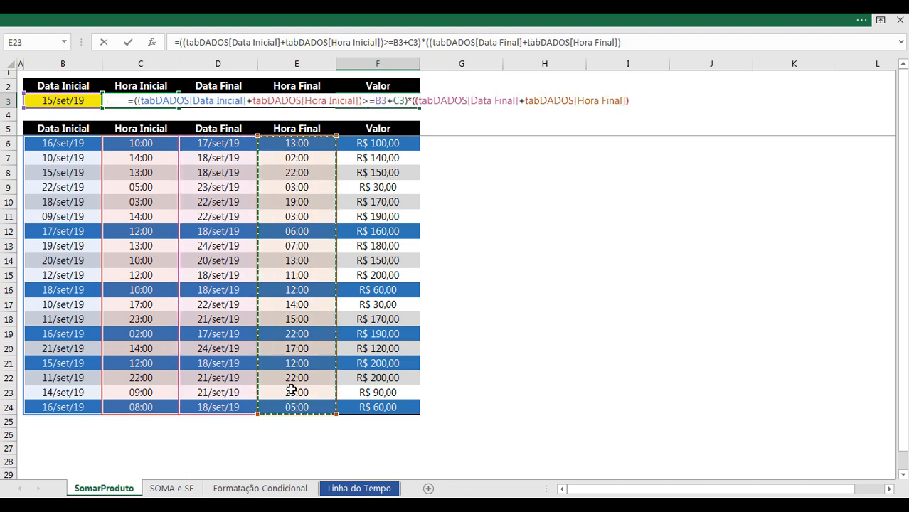
Complete the second condition in F3 with <=SOMA(D3:E3) and close its outer parenthesis
{"action": "type", "text": "<="}
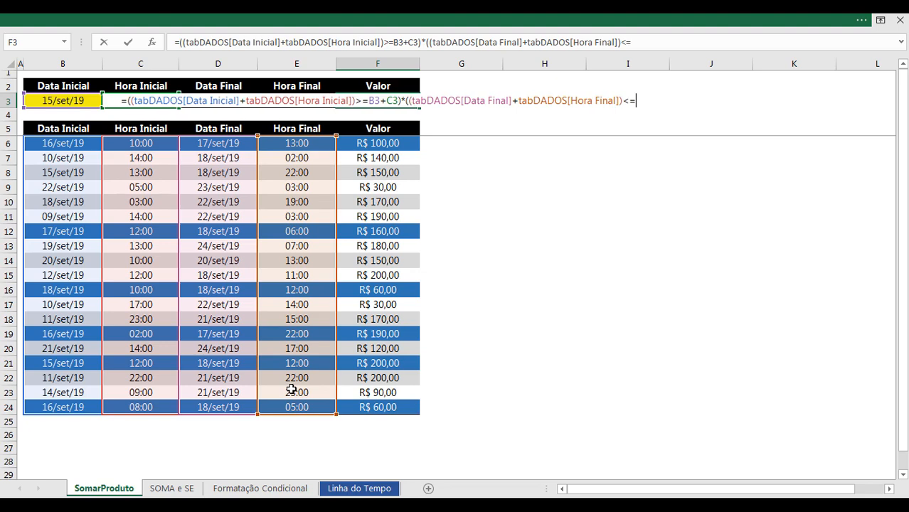
{"action": "type", "text": "soma"}
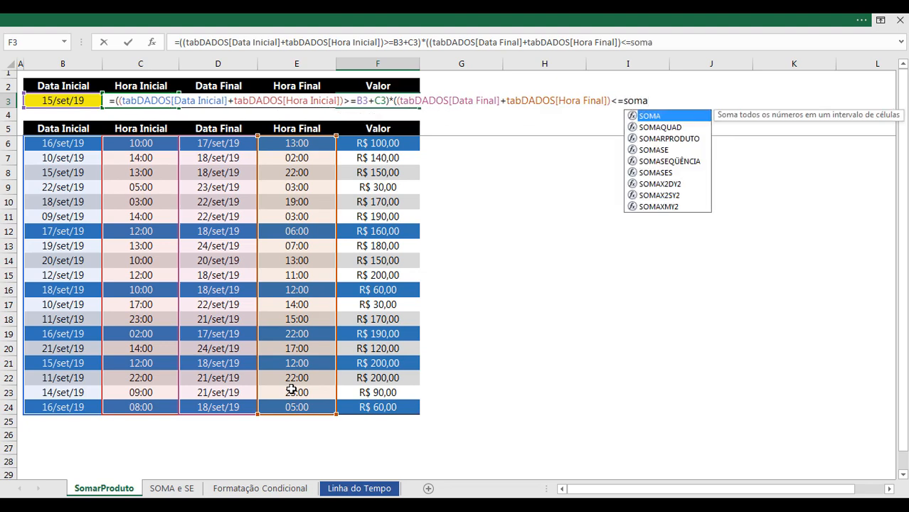
{"action": "key", "text": "Tab"}
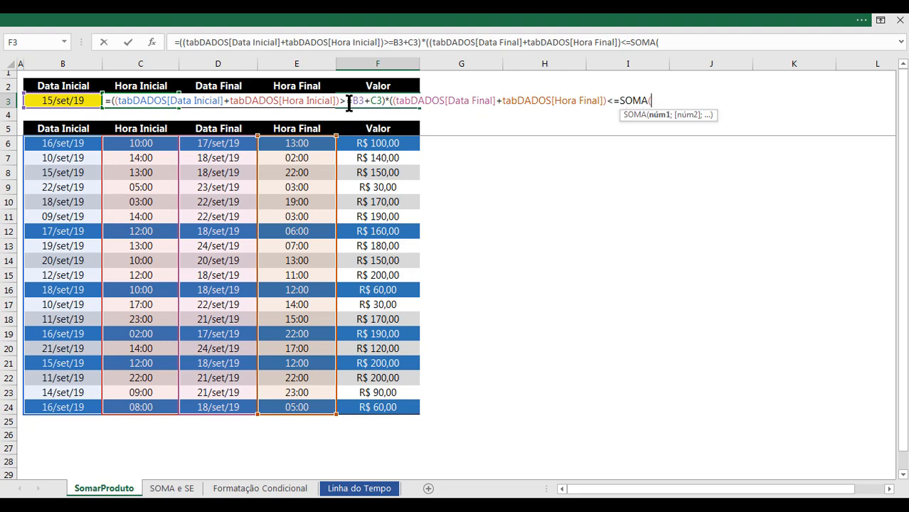
{"action": "mouse_move", "coordinate": [354, 100]}
{"action": "left_mouse_down"}
{"action": "mouse_move", "coordinate": [382, 101]}
{"action": "mouse_move", "coordinate": [370, 101]}
{"action": "left_mouse_up"}
{"action": "key", "text": "Return"}
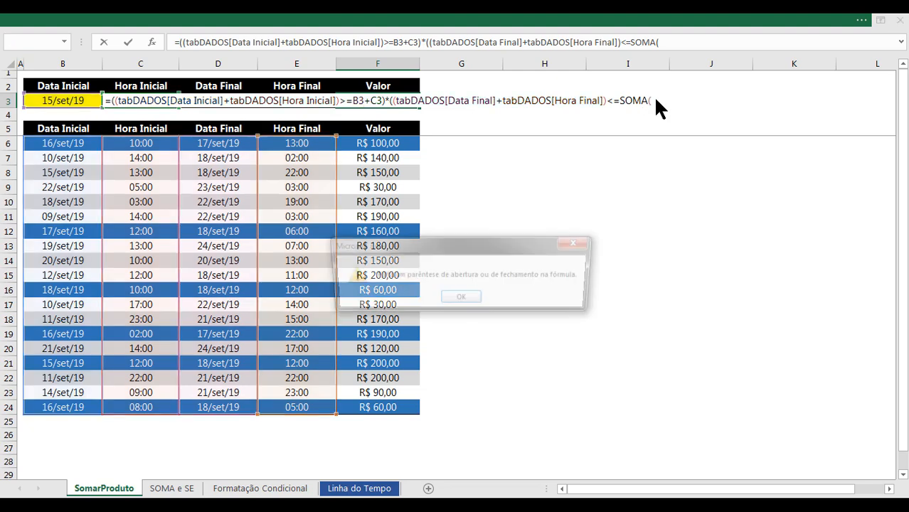
{"action": "key", "text": "Return"}
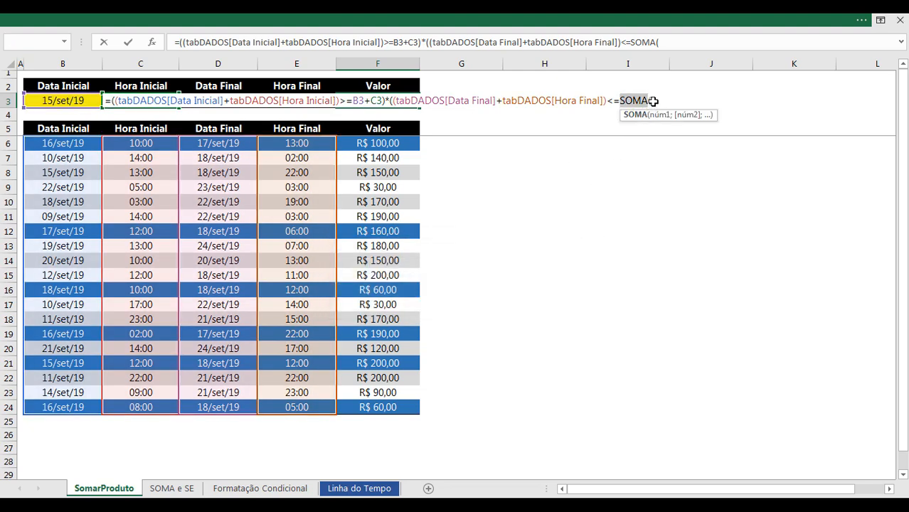
{"action": "left_click", "coordinate": [223, 86]}
{"action": "key", "text": "Down"}
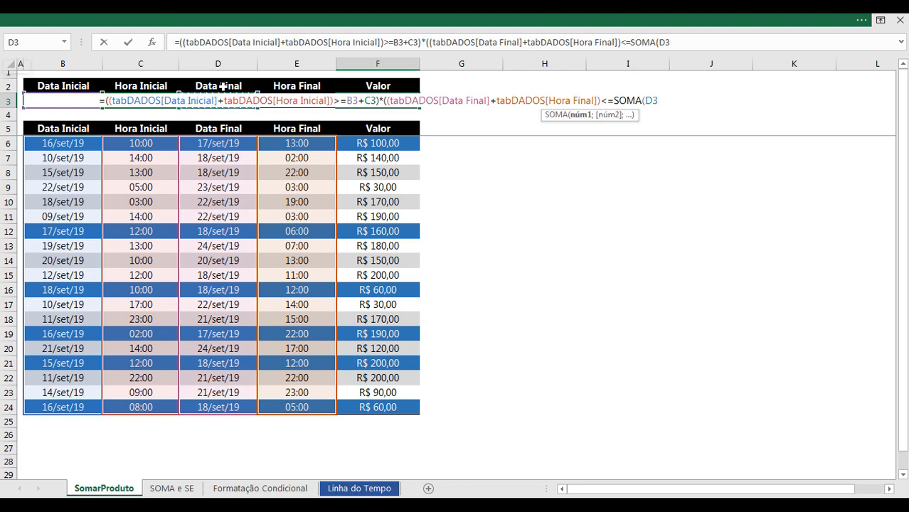
{"action": "key", "text": "shift+Right"}
{"action": "type", "text": ")"}
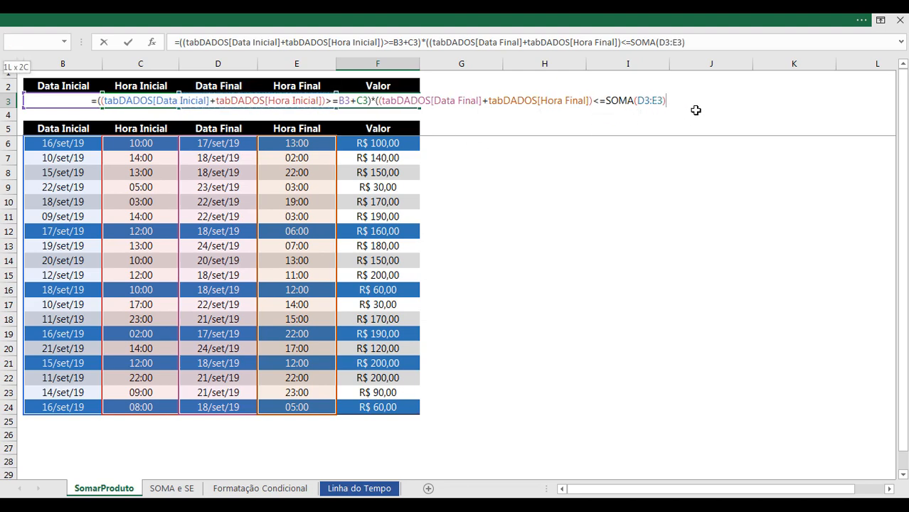
{"action": "type", "text": ")"}
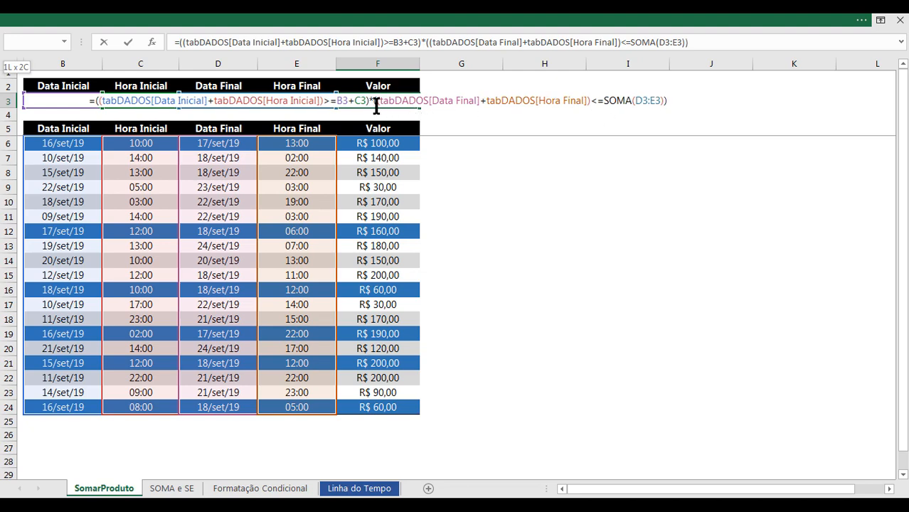
Evaluate the two multiplied conditions in F3 as an array, compare its elements with the table rows, and restore the formula
{"action": "left_click_drag", "start_coordinate": [376, 100], "coordinate": [679, 105]}
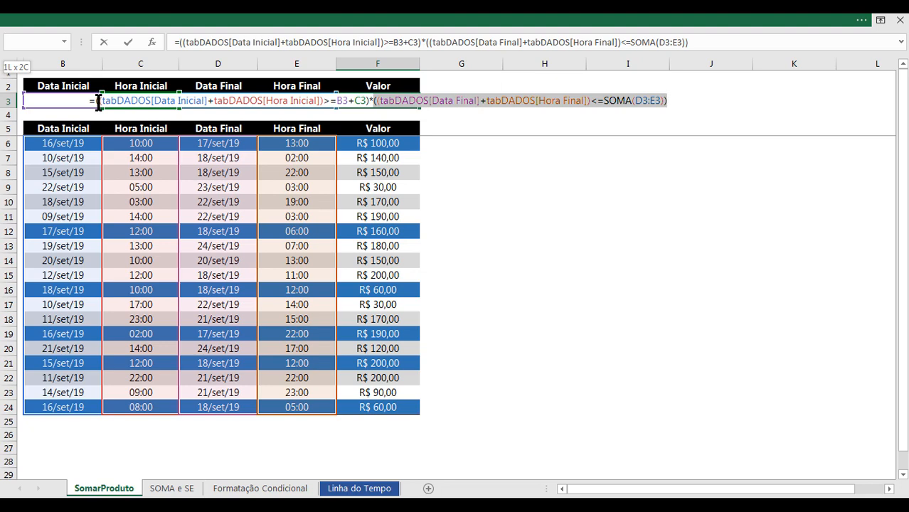
{"action": "left_click_drag", "start_coordinate": [98, 100], "coordinate": [669, 101]}
{"action": "left_click", "coordinate": [669, 100]}
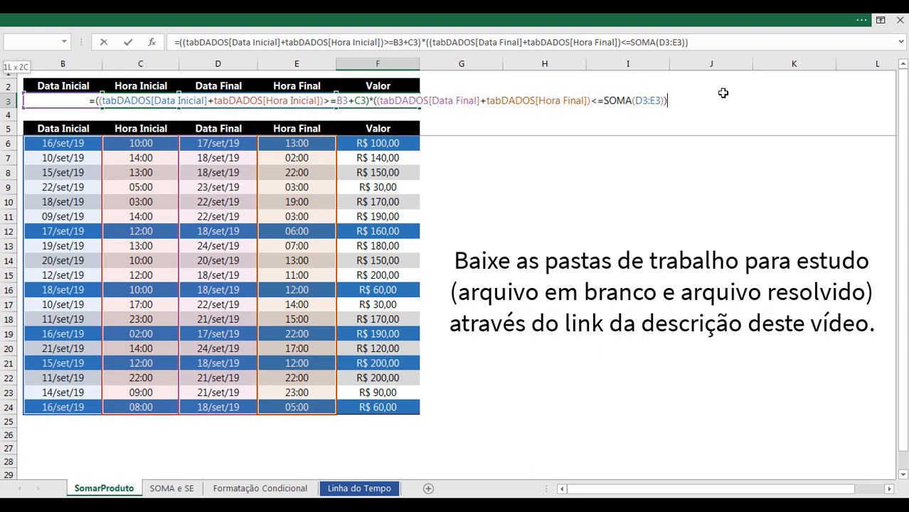
{"action": "key", "text": "F9"}
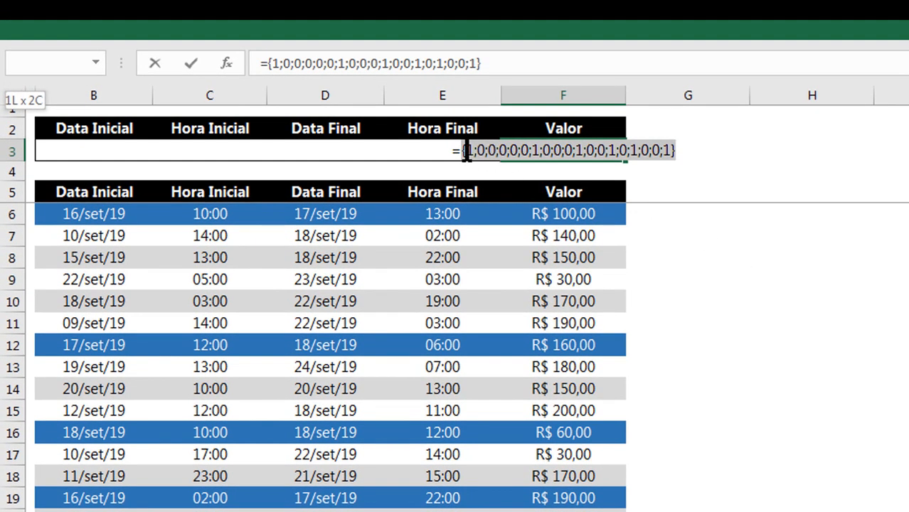
{"action": "left_click_drag", "start_coordinate": [463, 150], "coordinate": [485, 151]}
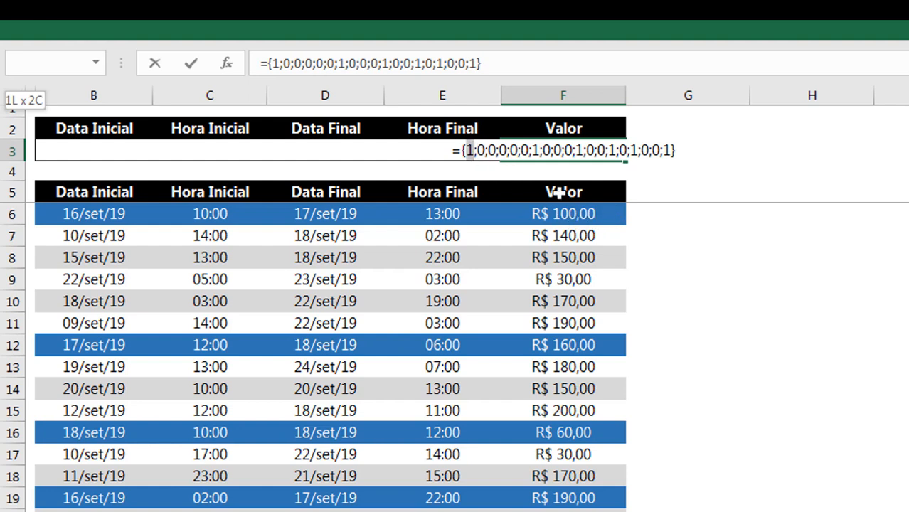
{"action": "left_click_drag", "start_coordinate": [480, 152], "coordinate": [526, 153]}
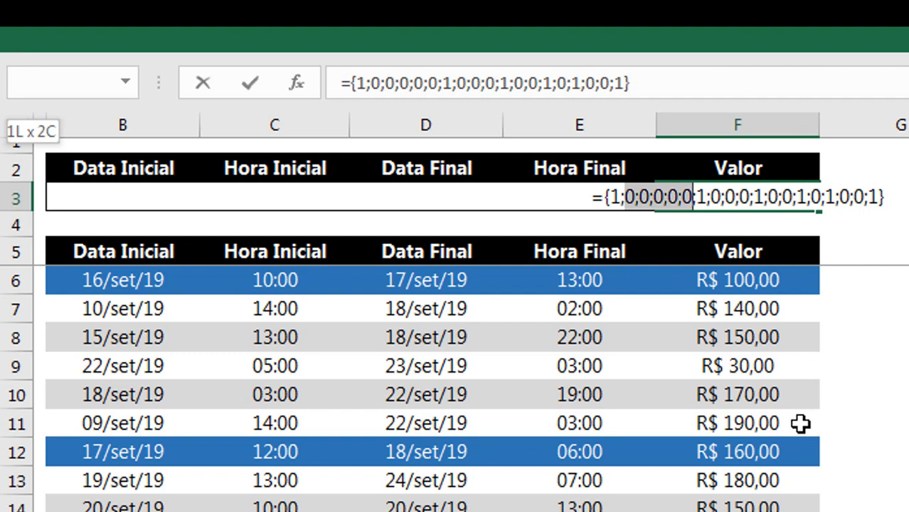
{"action": "left_click_drag", "start_coordinate": [696, 197], "coordinate": [705, 197]}
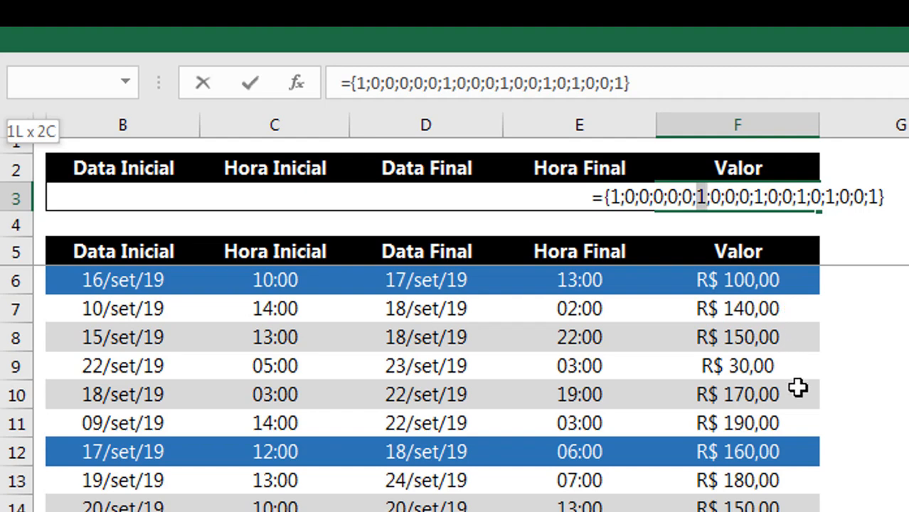
{"action": "left_click_drag", "start_coordinate": [653, 197], "coordinate": [772, 197]}
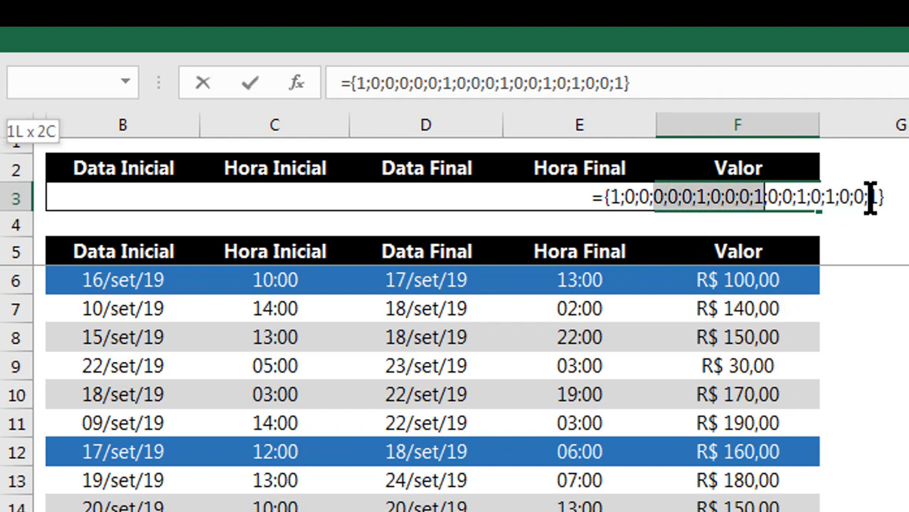
{"action": "left_click_drag", "start_coordinate": [869, 197], "coordinate": [875, 197]}
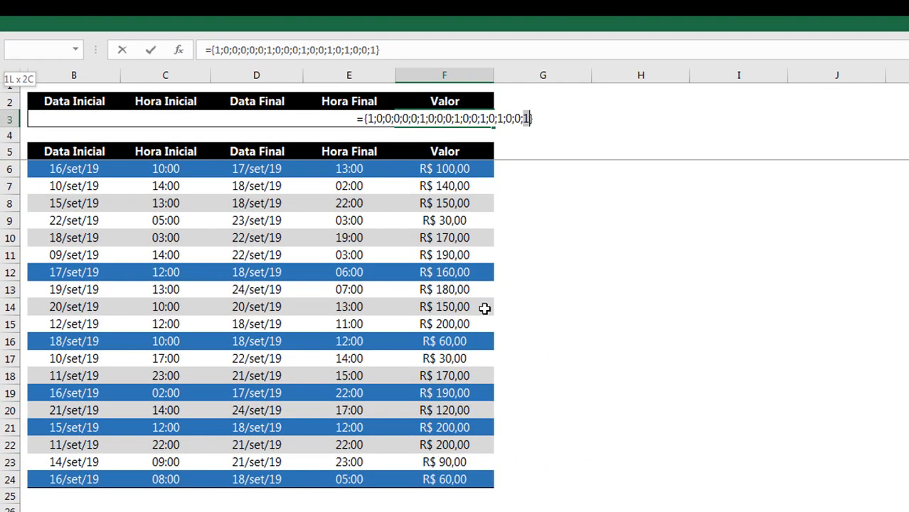
{"action": "key", "text": "ctrl+z"}
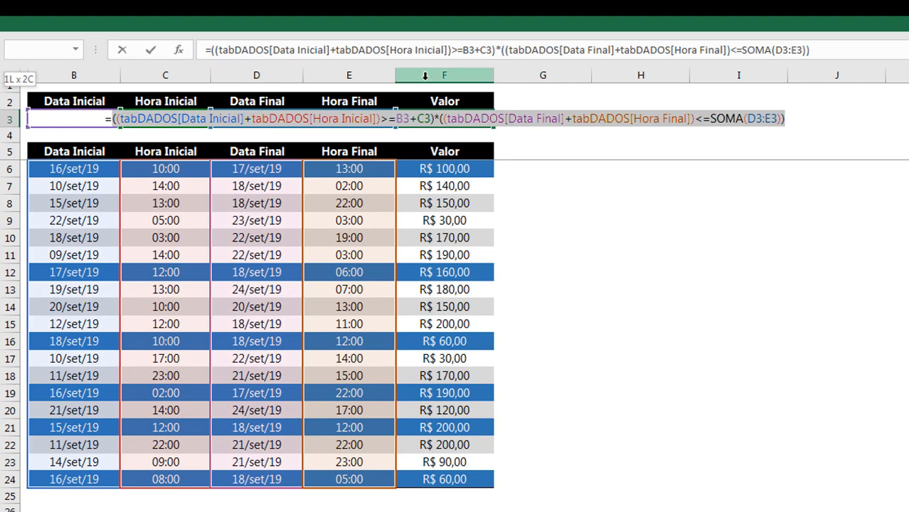
Start a SOMARPRODUTO function around the two multiplied date-time conditions in F3
{"action": "key", "text": "Escape"}
{"action": "type", "text": "="}
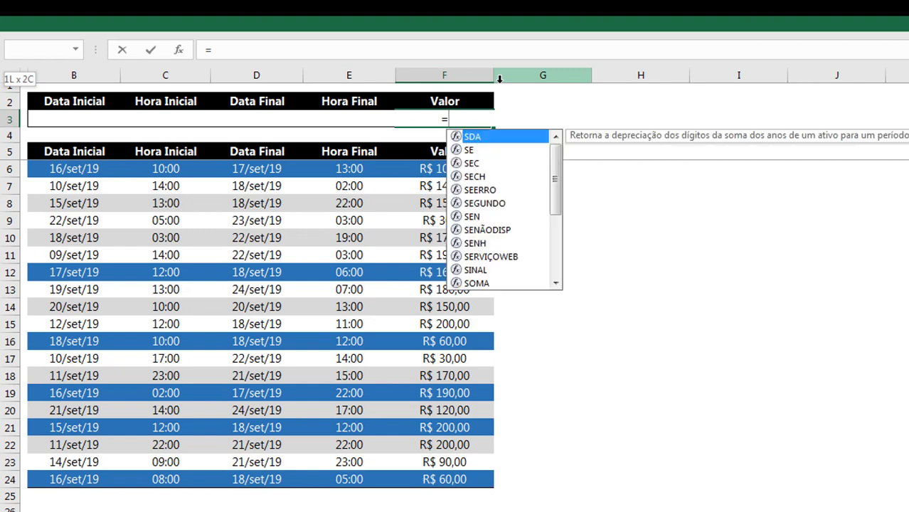
{"action": "type", "text": "SOM"}
{"action": "key", "text": "Down"}
{"action": "key", "text": "Down"}
{"action": "key", "text": "Tab"}
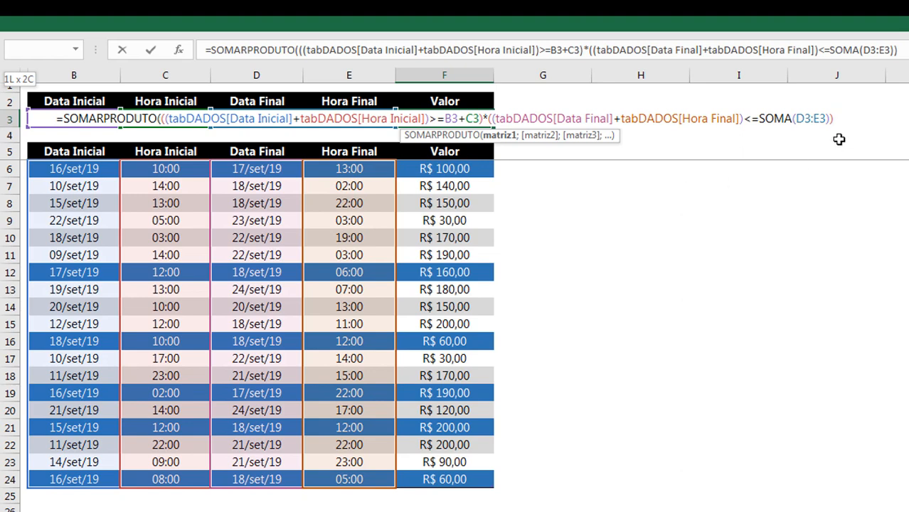
Evaluate the SOMARPRODUTO argument in F3 as an array, then restore the conditions
{"action": "left_click_drag", "start_coordinate": [838, 118], "coordinate": [158, 121]}
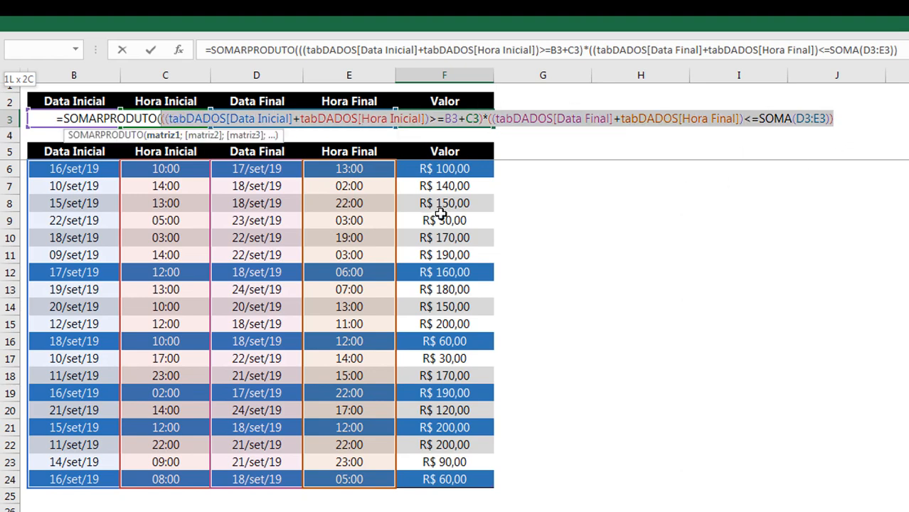
{"action": "key", "text": "F9"}
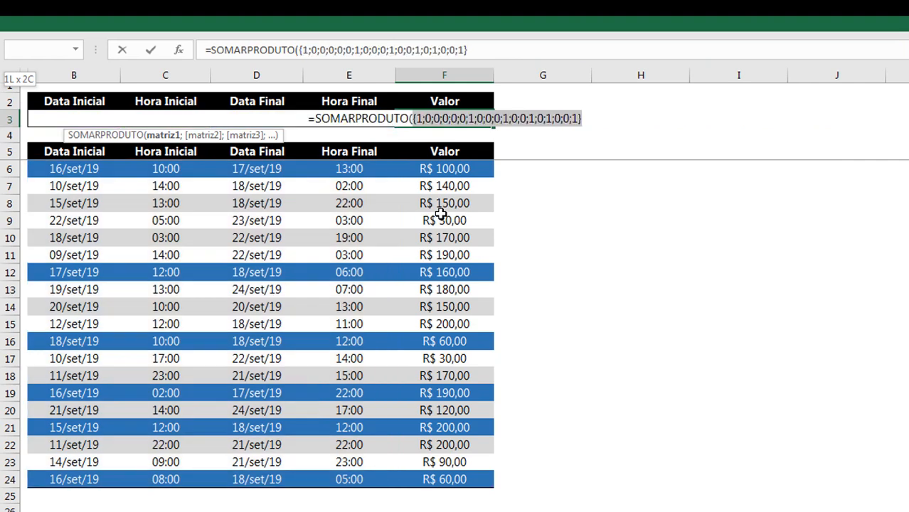
{"action": "key", "text": "ctrl+z"}
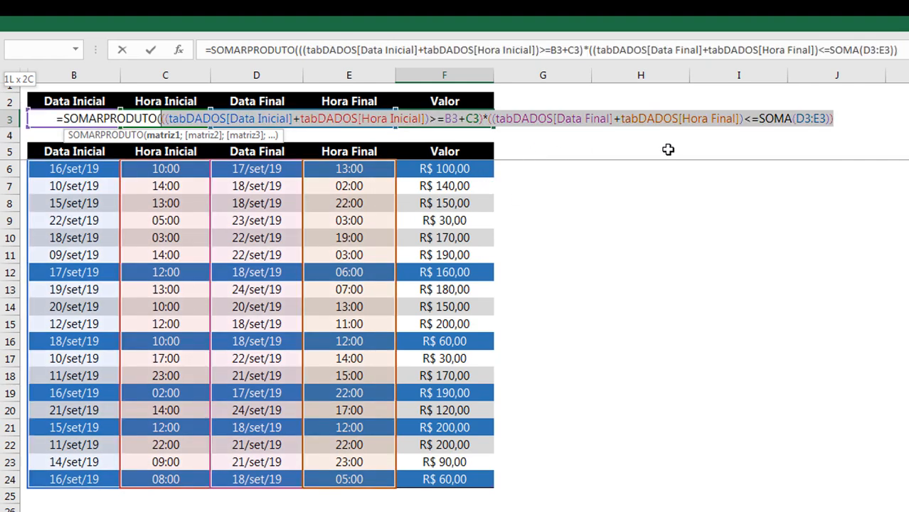
Close the SOMARPRODUTO parenthesis, enter the formula, and reselect F3
{"action": "left_click", "coordinate": [848, 118]}
{"action": "type", "text": ")"}
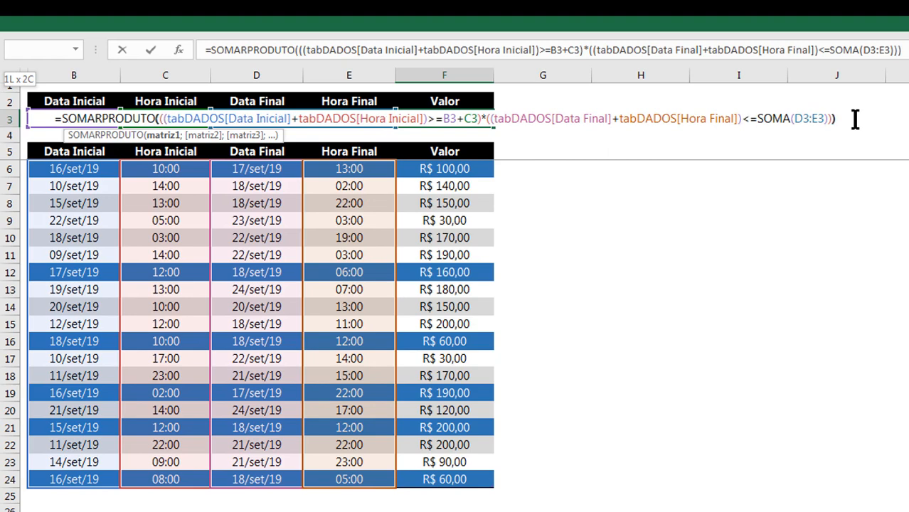
{"action": "key", "text": "Return"}
{"action": "key", "text": "Up"}
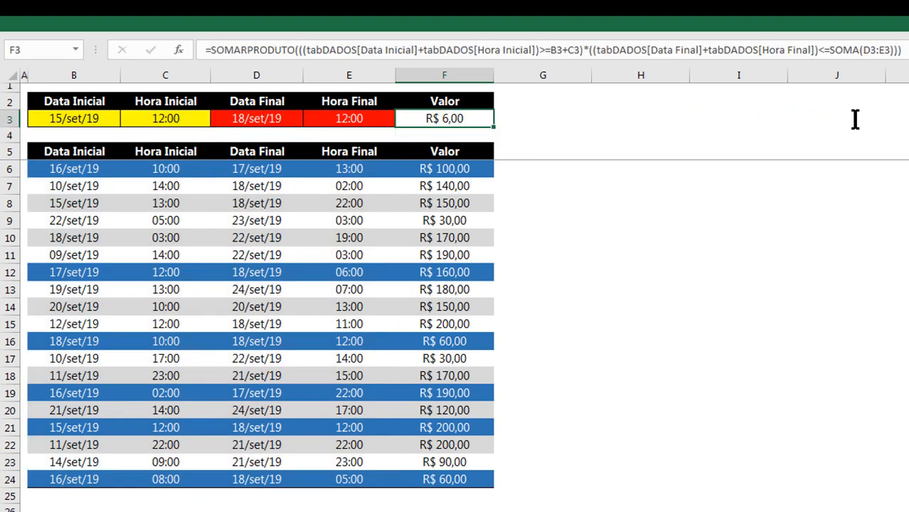
Show F3 in General format, check the Valor cells of the highlighted rows, and undo the format change
{"action": "key", "text": "ctrl+shift+asciitilde"}
{"action": "left_click", "coordinate": [484, 169]}
{"action": "left_click", "coordinate": [481, 278]}
{"action": "left_click", "coordinate": [471, 345]}
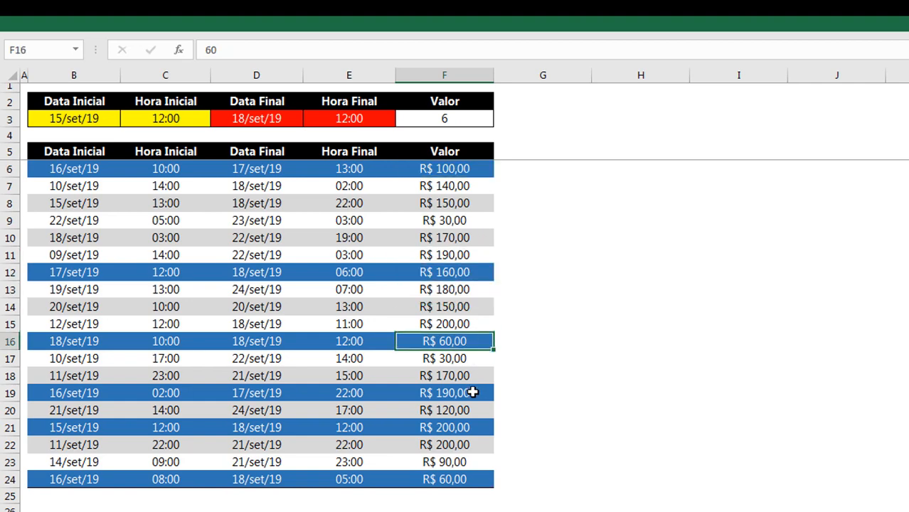
{"action": "left_click", "coordinate": [471, 394]}
{"action": "left_click", "coordinate": [478, 430]}
{"action": "left_click", "coordinate": [482, 475]}
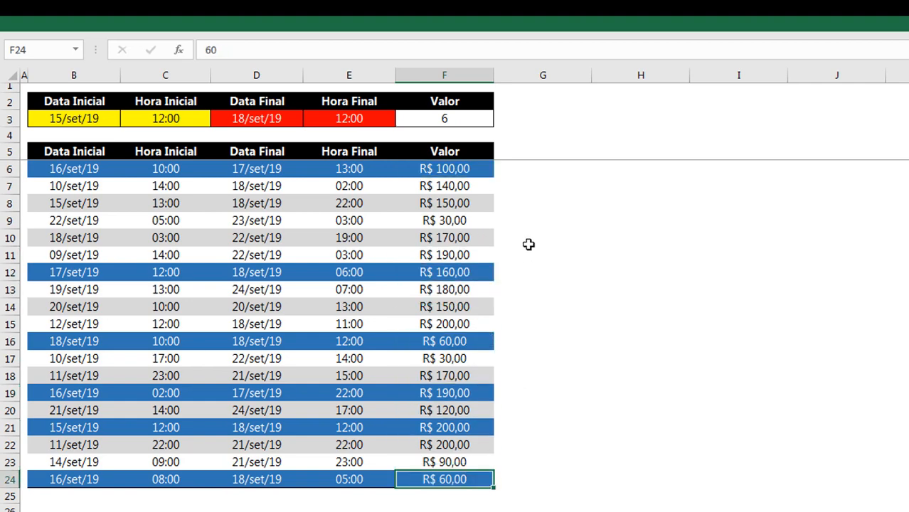
{"action": "key", "text": "ctrl+z"}
Multiply the conditions inside F3's SOMARPRODUTO by (tabDADOS[Valor]) and close the function
{"action": "double_click", "coordinate": [462, 120]}
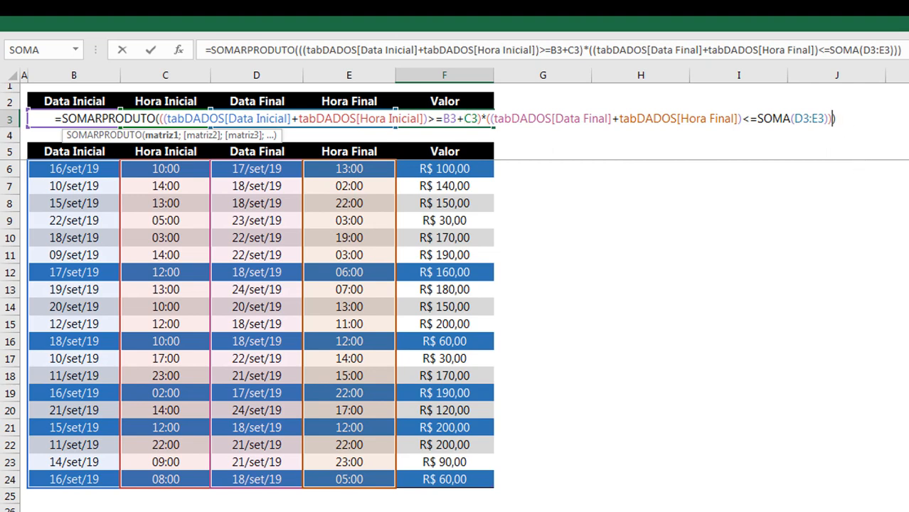
{"action": "type", "text": "*("}
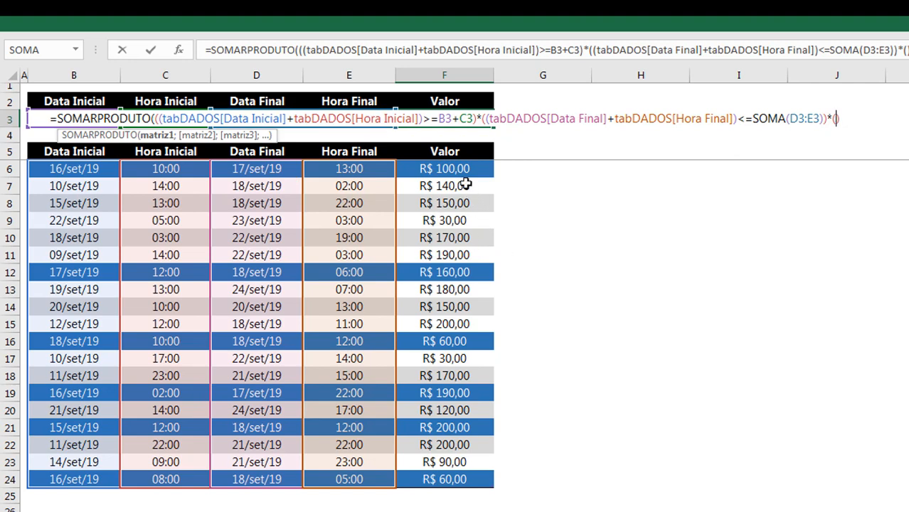
{"action": "left_click_drag", "start_coordinate": [460, 170], "coordinate": [445, 480]}
{"action": "type", "text": ")"}
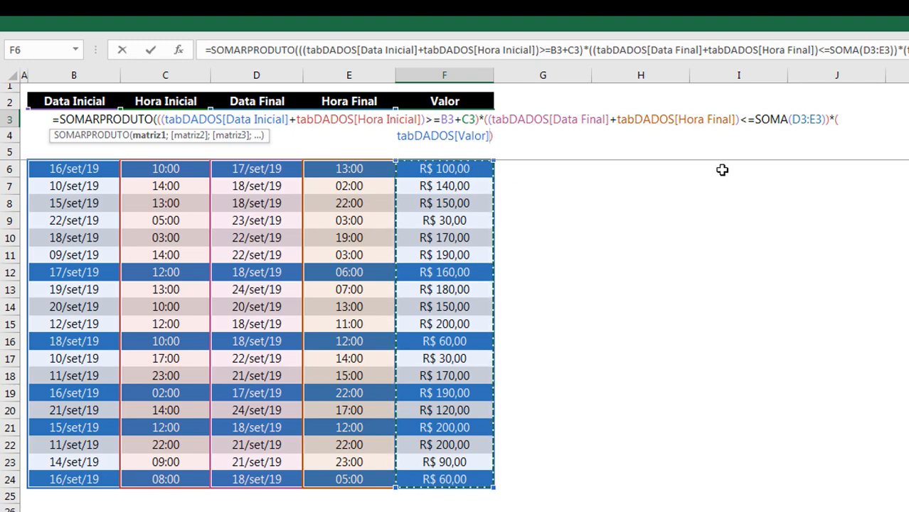
{"action": "type", "text": ")"}
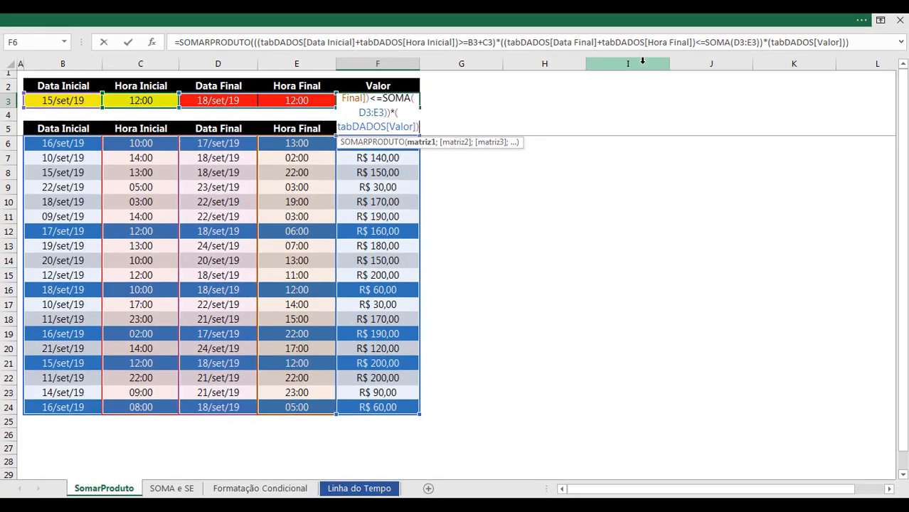
Review the complete F3 formula in an enlarged formula bar, enter it, and shrink the bar to one line
{"action": "left_click_drag", "start_coordinate": [749, 65], "coordinate": [729, 246]}
{"action": "left_click", "coordinate": [805, 95]}
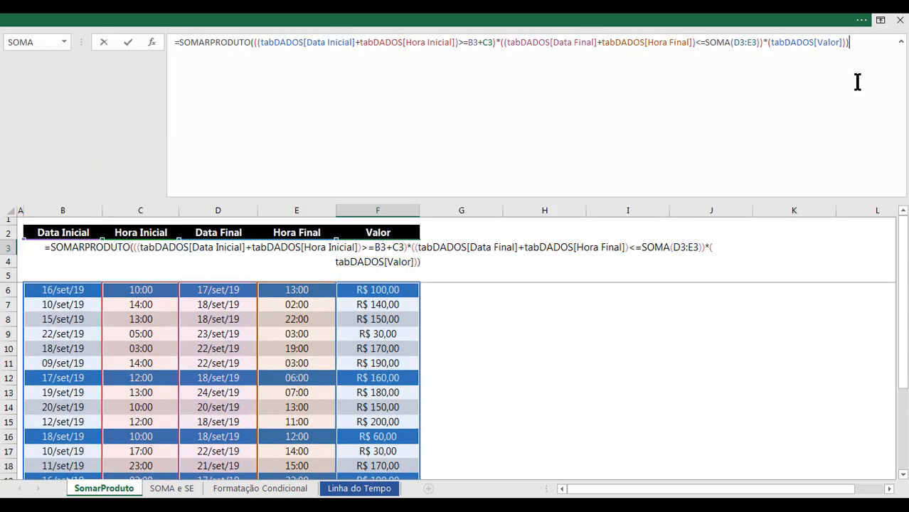
{"action": "key", "text": "Return"}
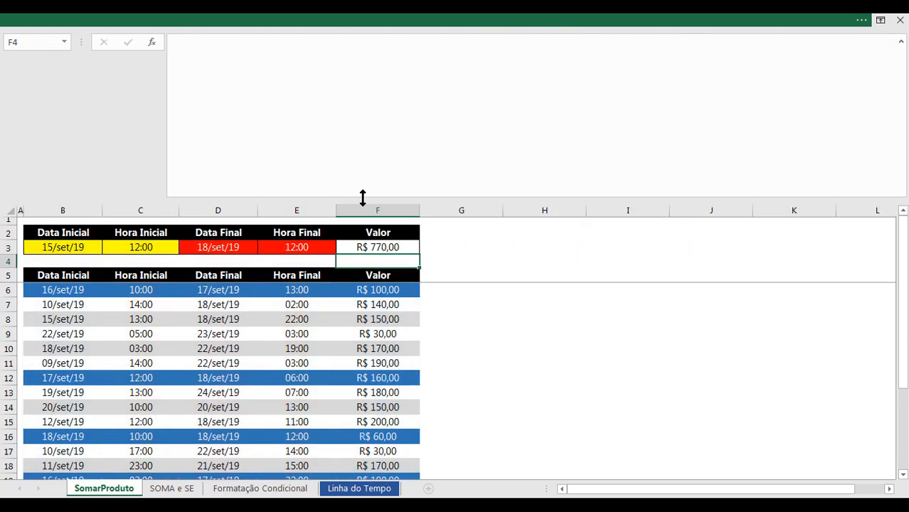
{"action": "left_click_drag", "start_coordinate": [363, 199], "coordinate": [337, 45]}
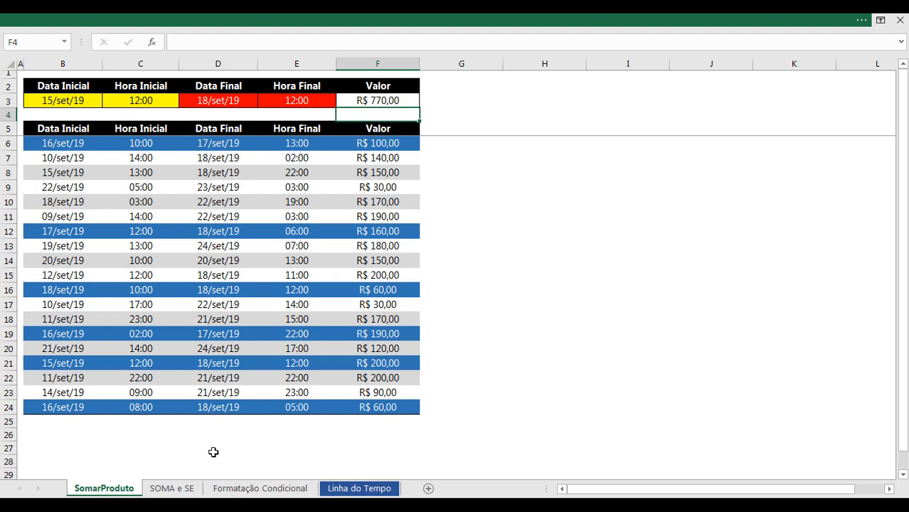
Start an SE formula in the empty Valor cell F3 of the SOMA e SE sheet
{"action": "left_click", "coordinate": [187, 493]}
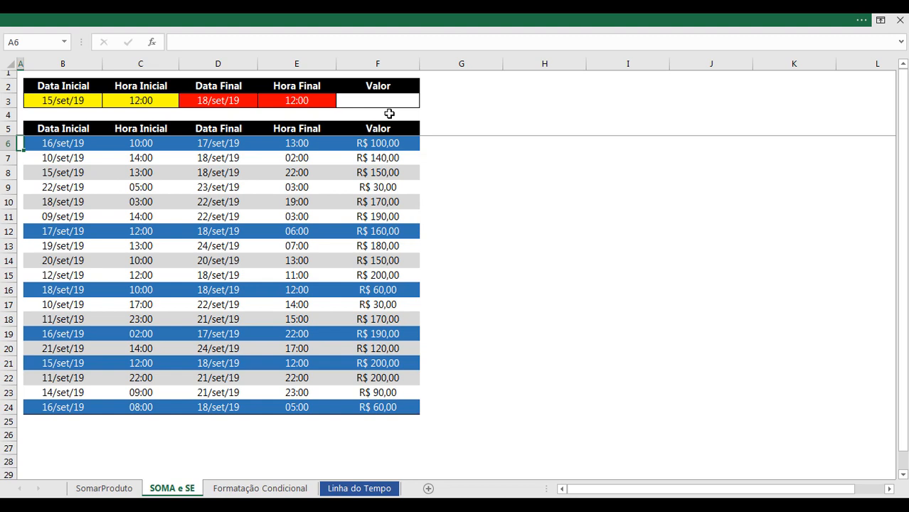
{"action": "left_click", "coordinate": [83, 102]}
{"action": "left_click_drag", "start_coordinate": [83, 102], "coordinate": [322, 102]}
{"action": "left_click", "coordinate": [363, 101]}
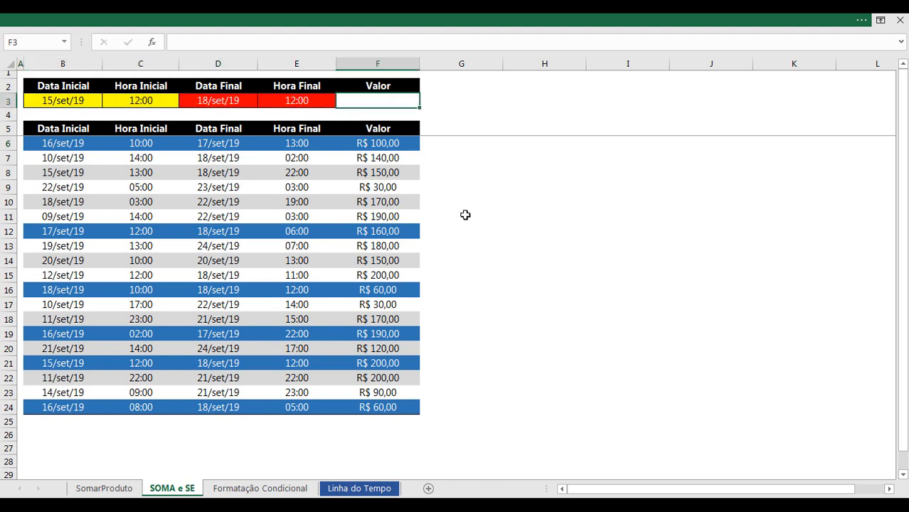
{"action": "type", "text": "=se"}
{"action": "key", "text": "Tab"}
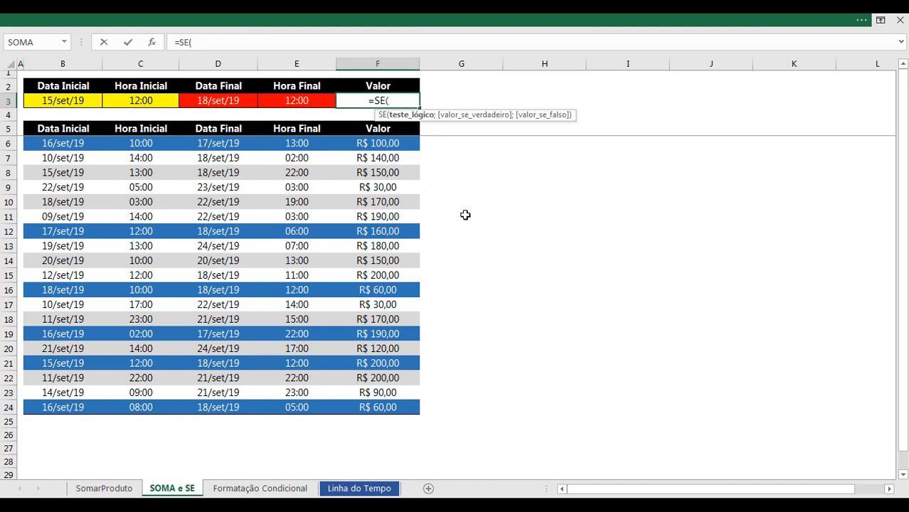
Begin the logical test with tabDADOS3[Data Inicial]+tabDADOS3[Hora Inicial], using the whole table columns
{"action": "left_click", "coordinate": [66, 286]}
{"action": "key", "text": "ctrl+space"}
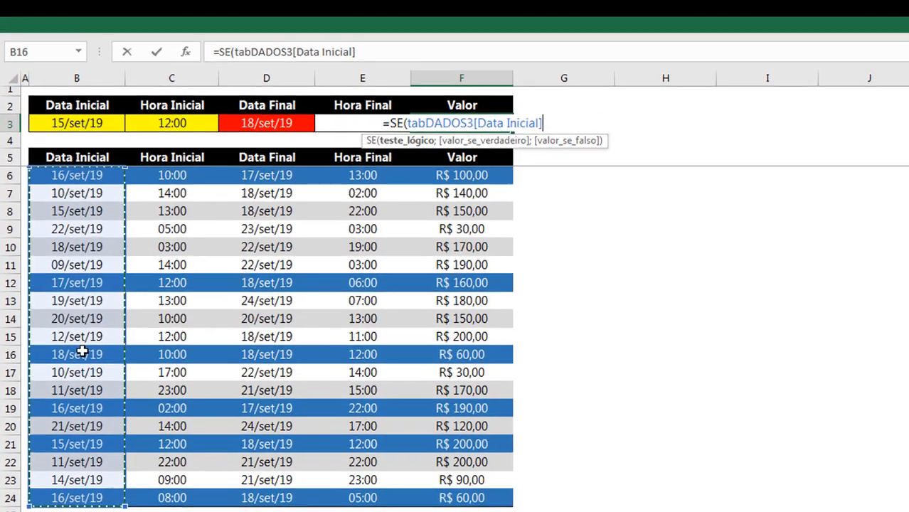
{"action": "type", "text": "+"}
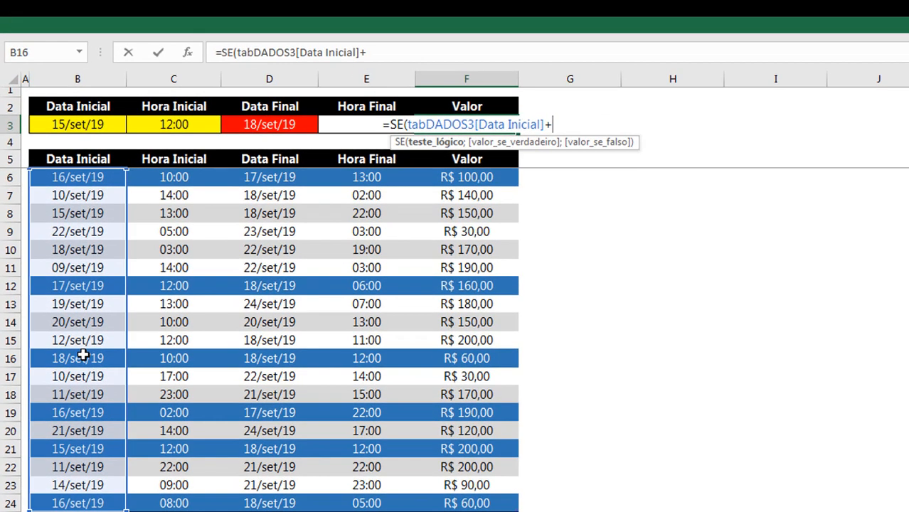
{"action": "left_click", "coordinate": [176, 411]}
{"action": "key", "text": "ctrl+space"}
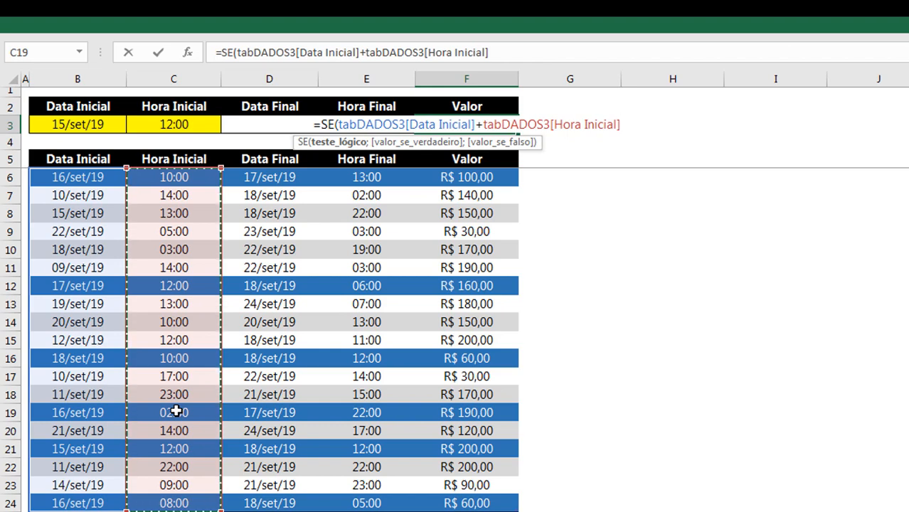
Complete the first logical test in F3 with >=SOMA(B3:C3)
{"action": "type", "text": ">"}
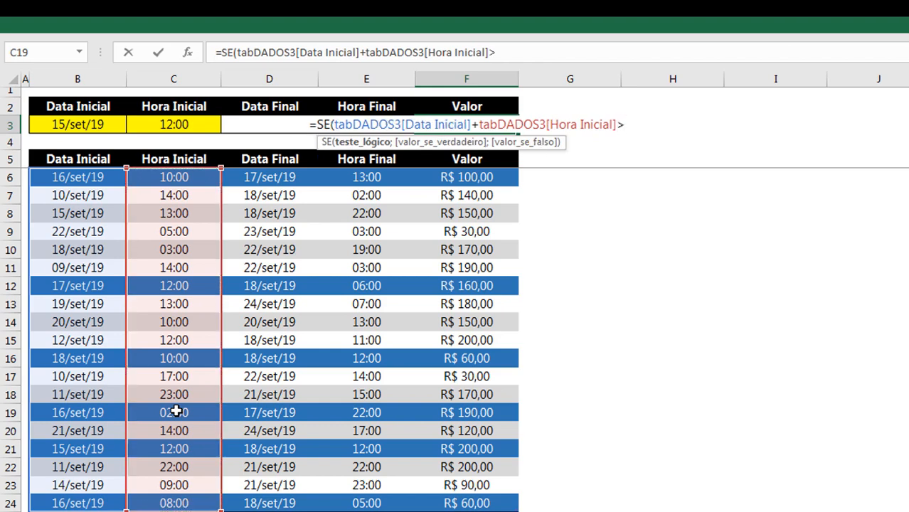
{"action": "type", "text": "="}
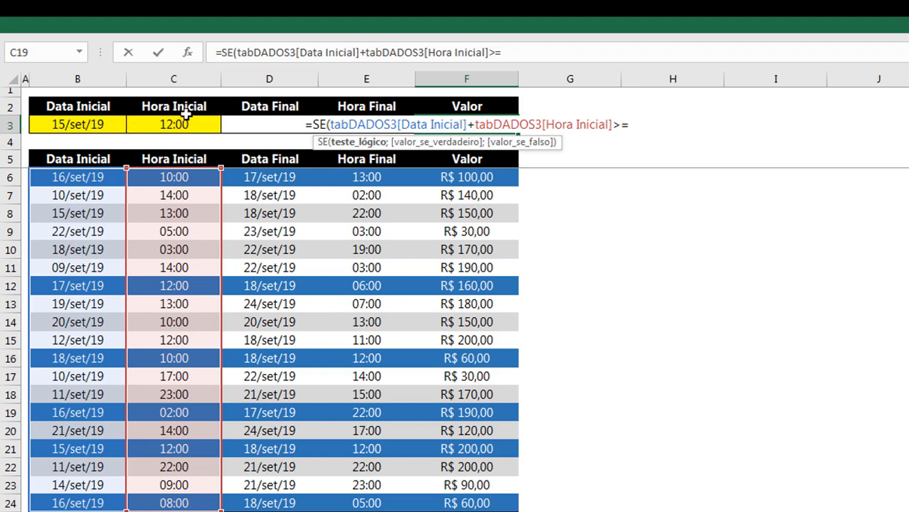
{"action": "type", "text": "som"}
{"action": "key", "text": "Tab"}
{"action": "left_click", "coordinate": [118, 123]}
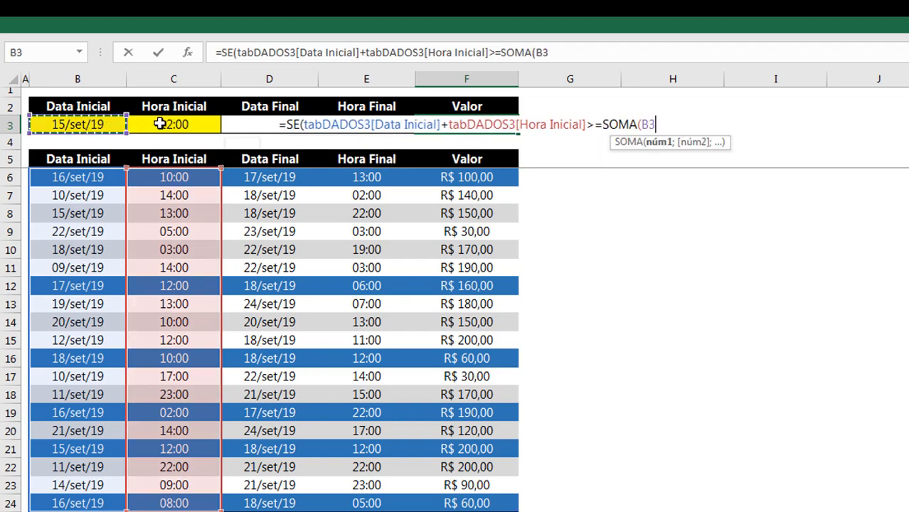
{"action": "left_click_drag", "start_coordinate": [160, 124], "coordinate": [171, 126]}
{"action": "type", "text": ")"}
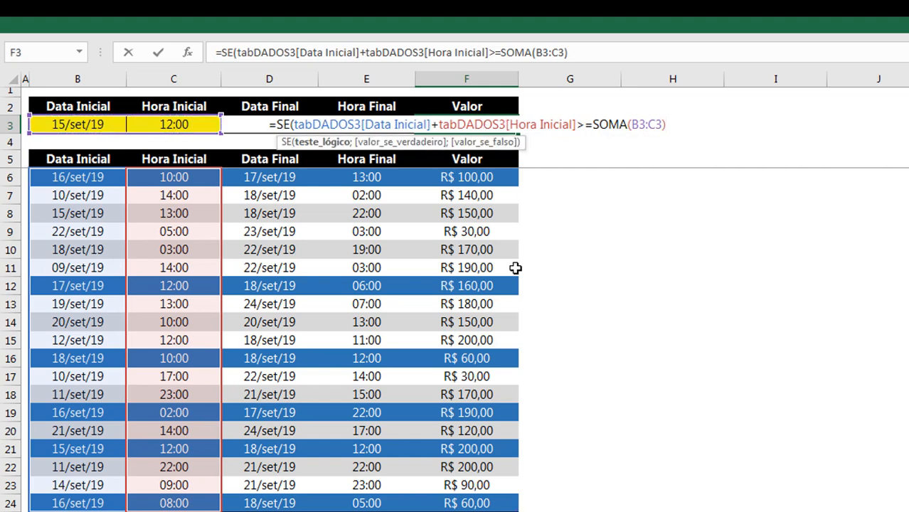
Nest a second SE as the value-if-true argument, opening its test with tabDADOS3[Data Final]+tabDADOS3[Hora Final]
{"action": "type", "text": ";"}
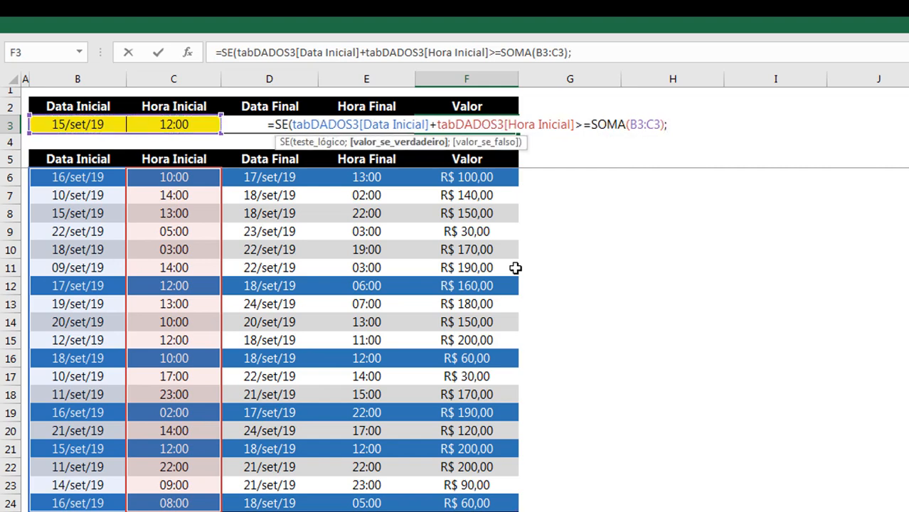
{"action": "left_click_drag", "start_coordinate": [487, 144], "coordinate": [825, 201]}
{"action": "type", "text": "se"}
{"action": "key", "text": "Tab"}
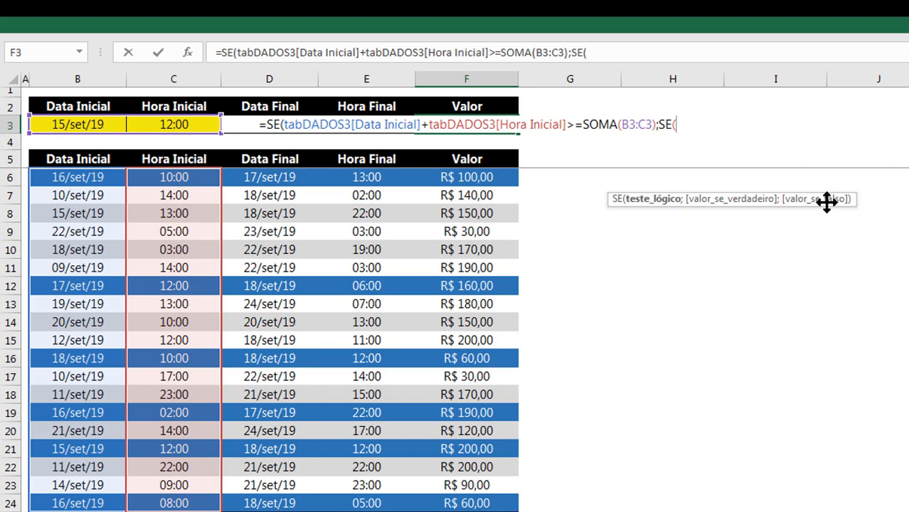
{"action": "left_click", "coordinate": [287, 380]}
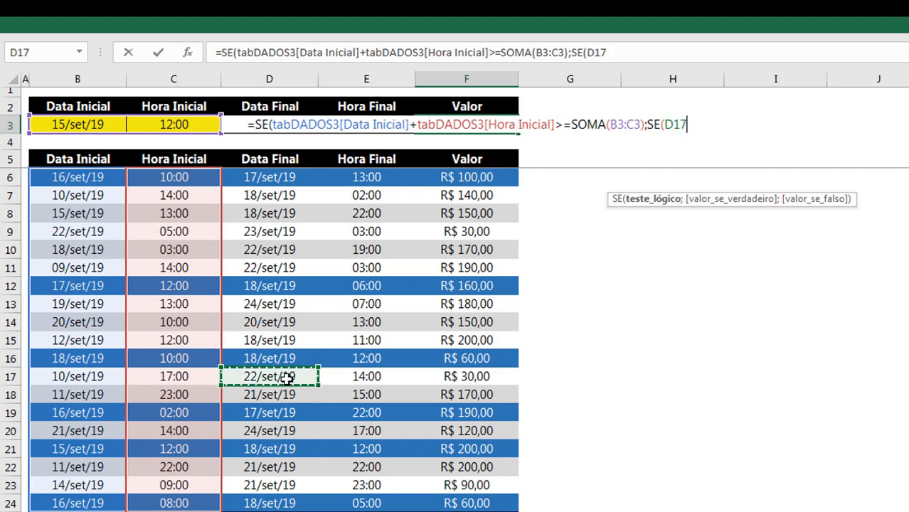
{"action": "key", "text": "ctrl+space"}
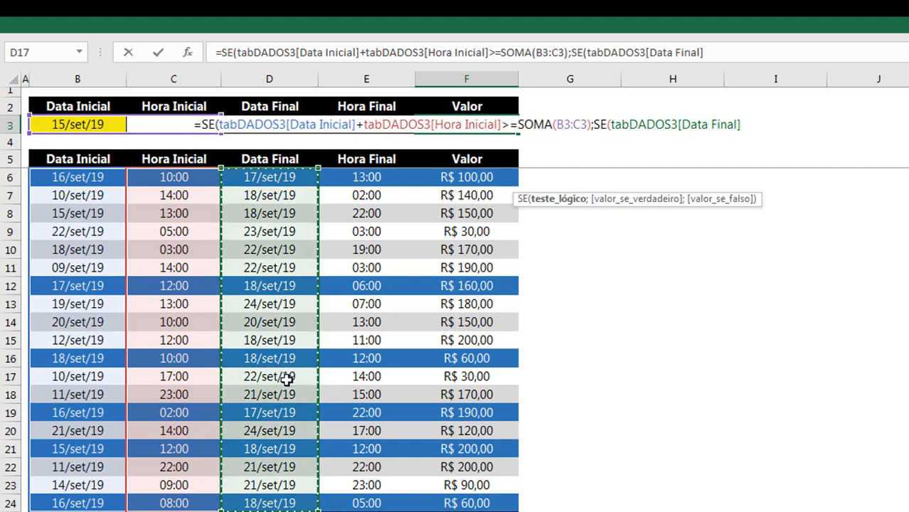
{"action": "type", "text": "+"}
{"action": "left_click", "coordinate": [365, 396]}
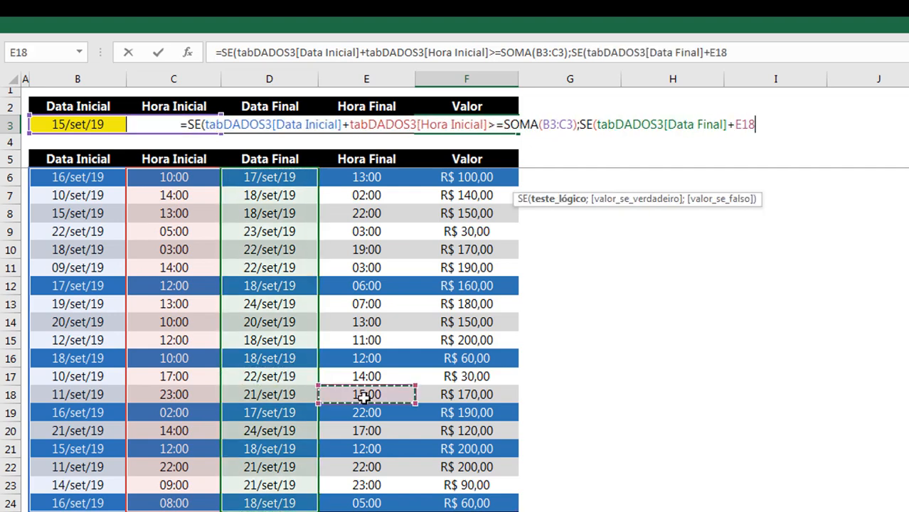
{"action": "key", "text": "ctrl+space"}
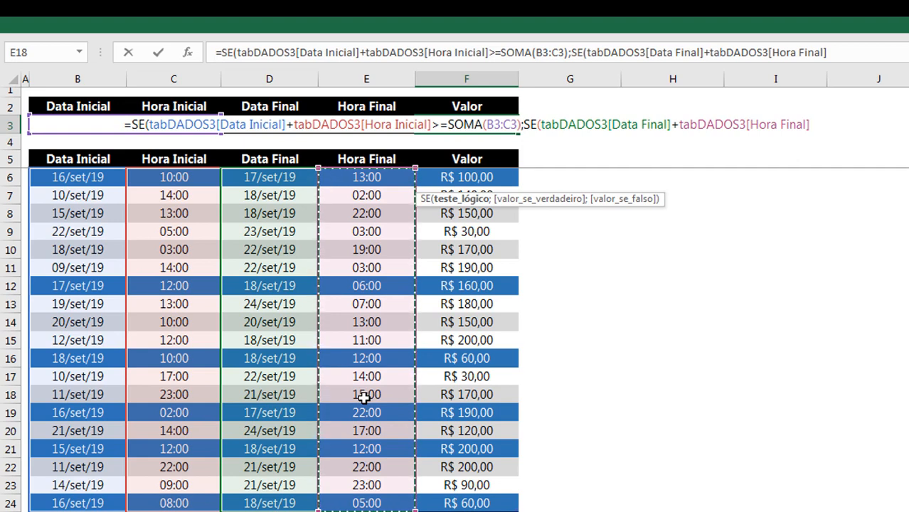
Complete the nested SE's logical test in F3 with <=SOMA(D3:E3)
{"action": "type", "text": "<"}
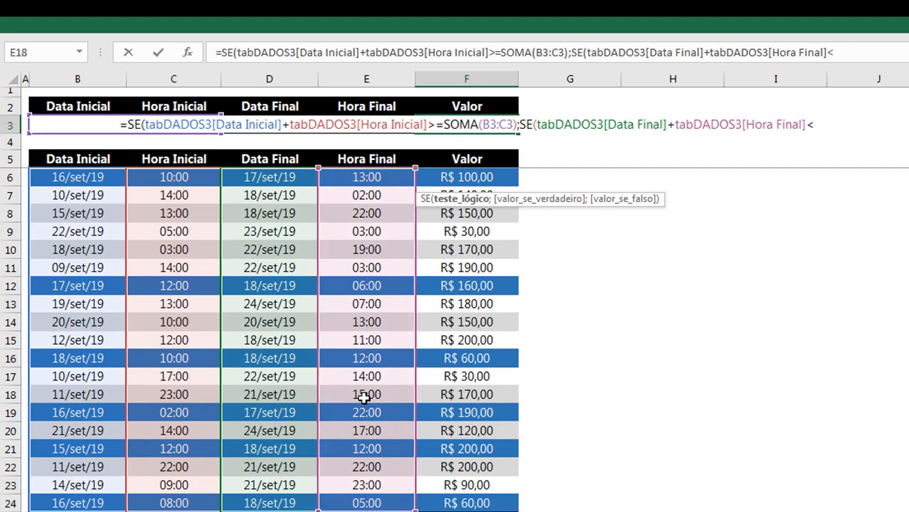
{"action": "type", "text": "="}
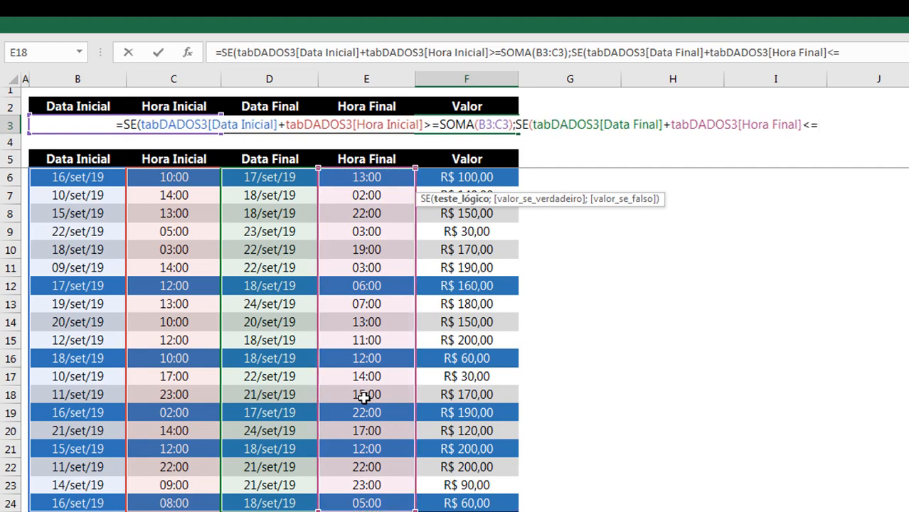
{"action": "type", "text": "soma"}
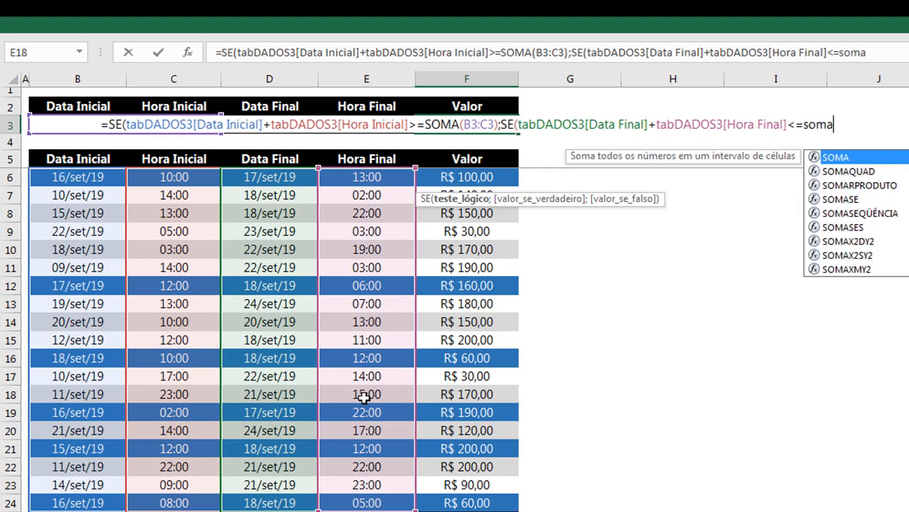
{"action": "key", "text": "Tab"}
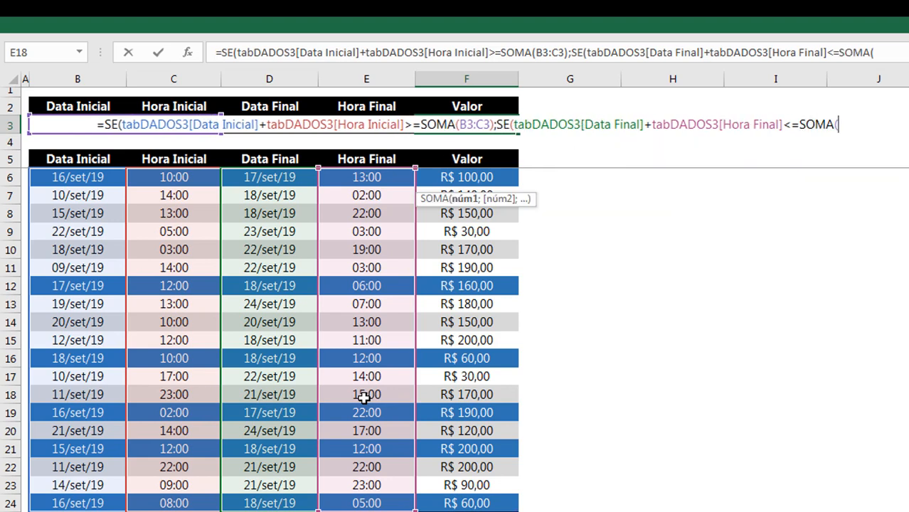
{"action": "left_click", "coordinate": [294, 109]}
{"action": "key", "text": "Down"}
{"action": "key", "text": "shift+Right"}
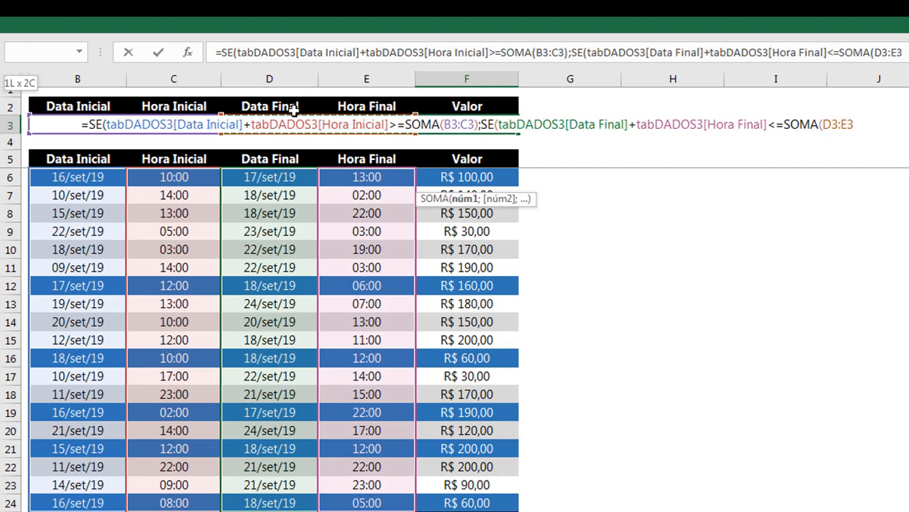
{"action": "type", "text": ")"}
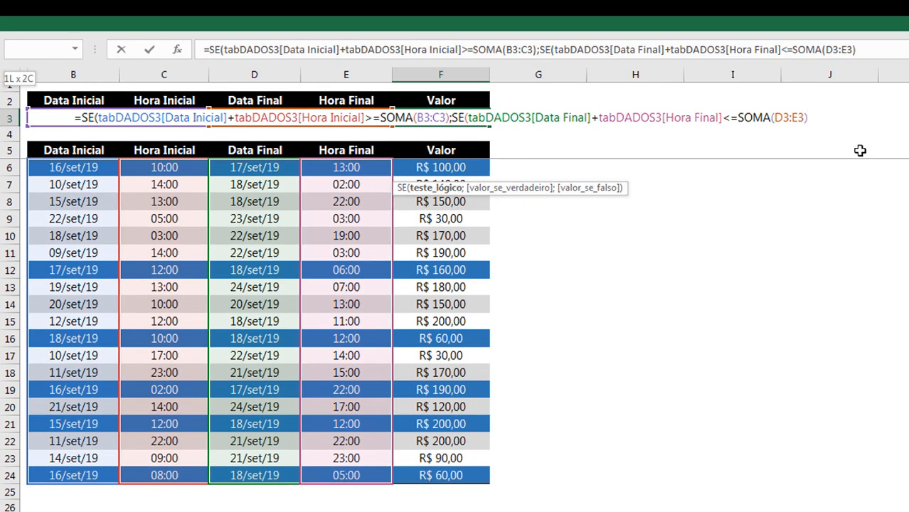
Use the whole tabDADOS3[Valor] column as the nested SE's value-if-true argument and close both SE functions
{"action": "type", "text": ";"}
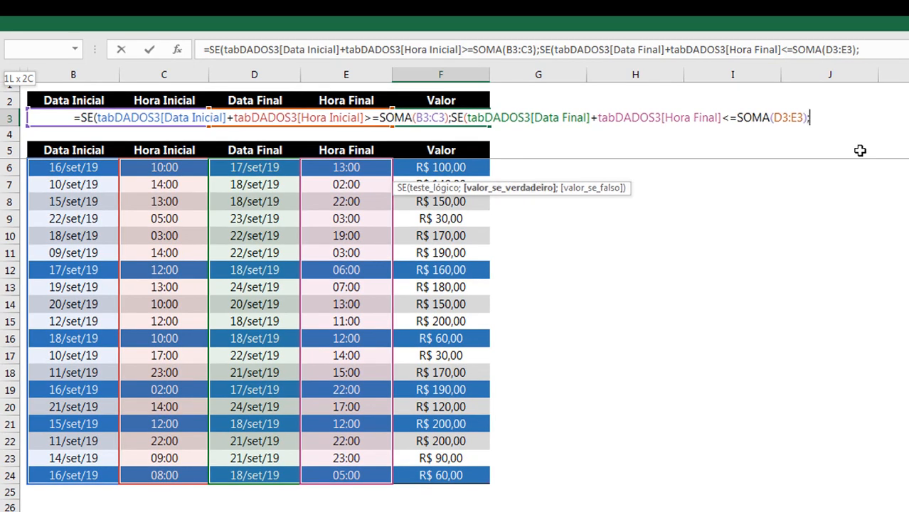
{"action": "left_click", "coordinate": [457, 356]}
{"action": "key", "text": "ctrl+space"}
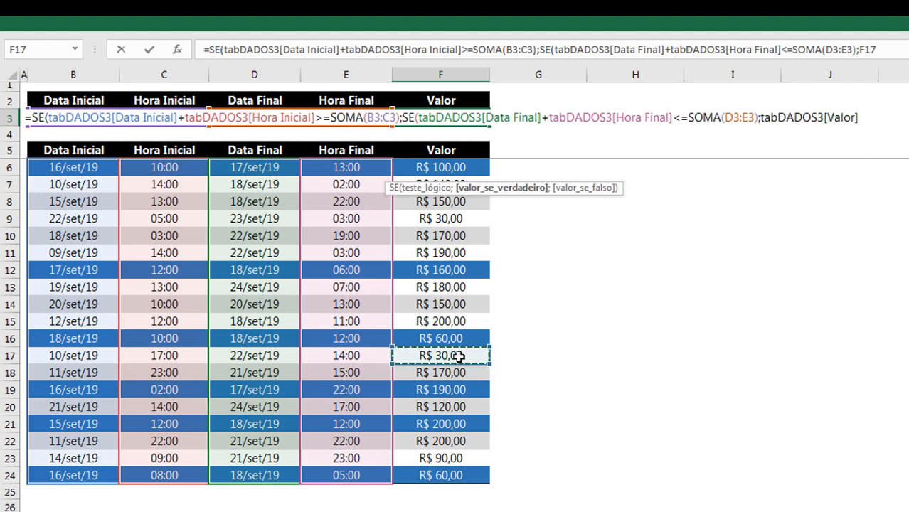
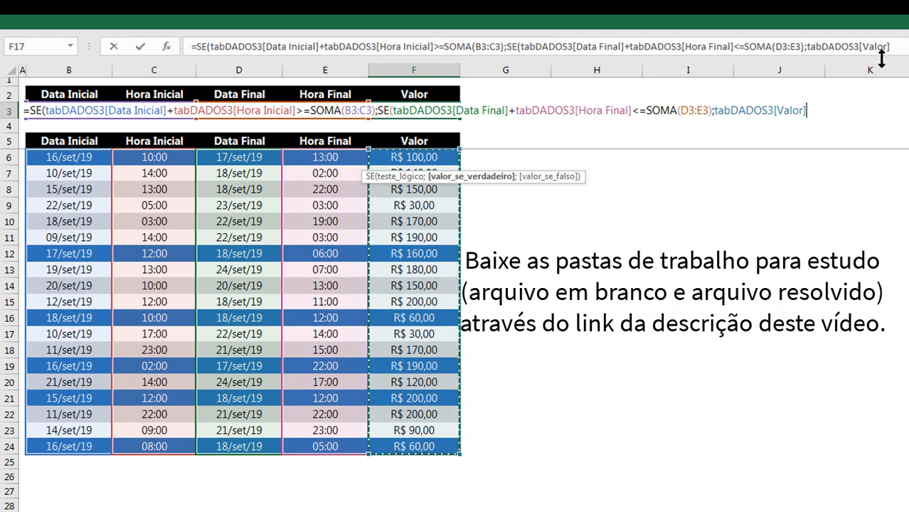
{"action": "type", "text": ")"}
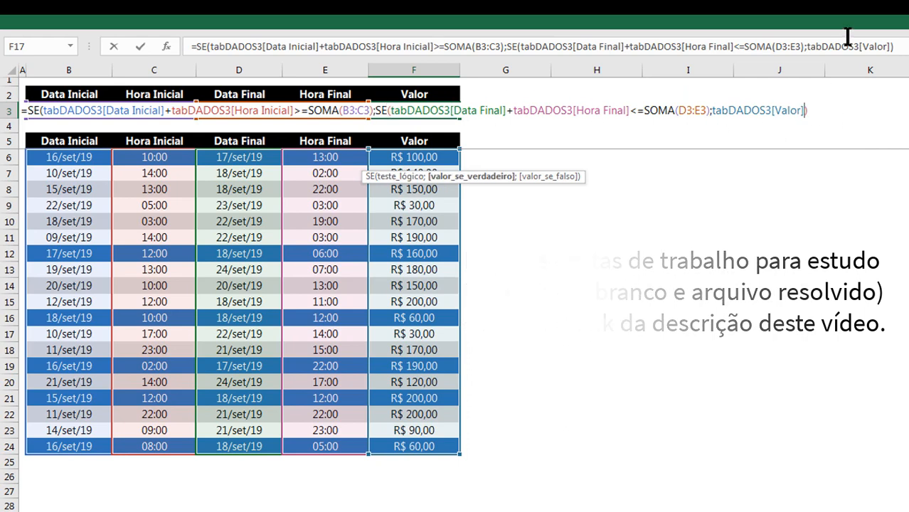
{"action": "type", "text": ")"}
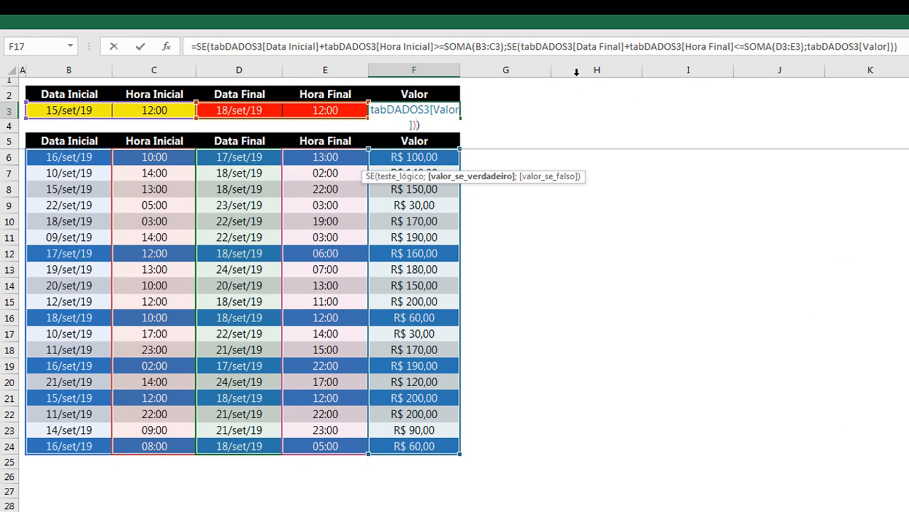
Evaluate F3's entire nested SE expression in place to examine the array it returns, and restore the formula
{"action": "left_click_drag", "start_coordinate": [561, 74], "coordinate": [552, 126]}
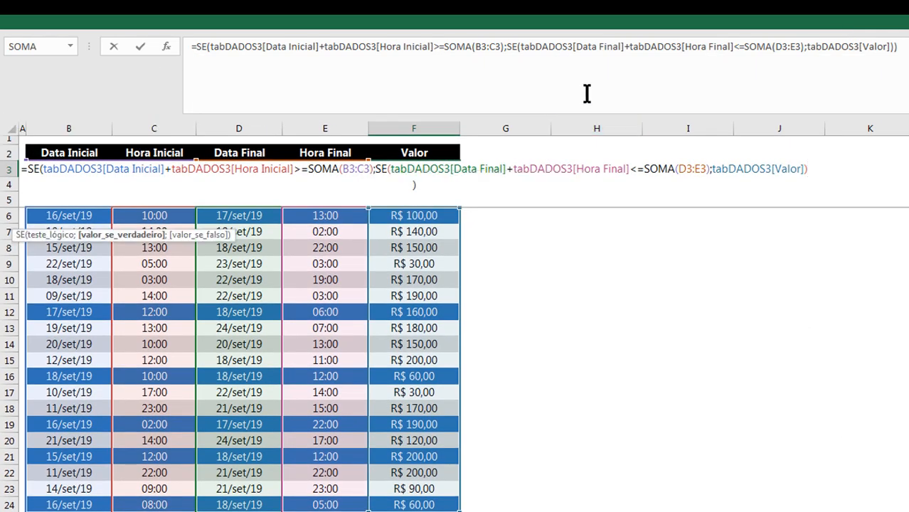
{"action": "left_click", "coordinate": [586, 94]}
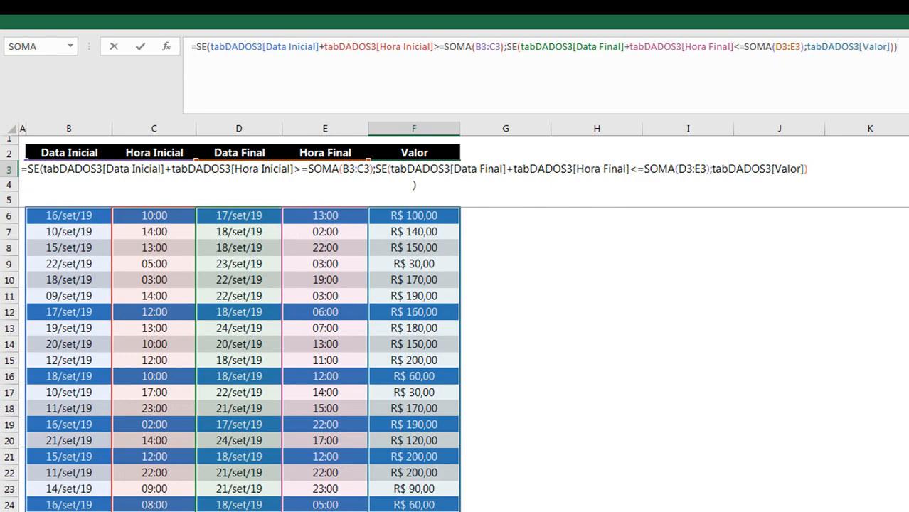
{"action": "key", "text": "F9"}
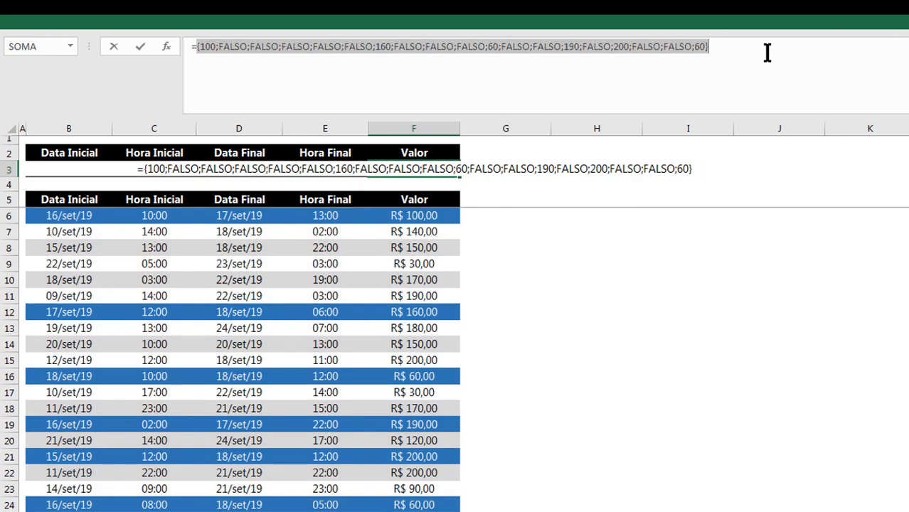
{"action": "left_click", "coordinate": [726, 49]}
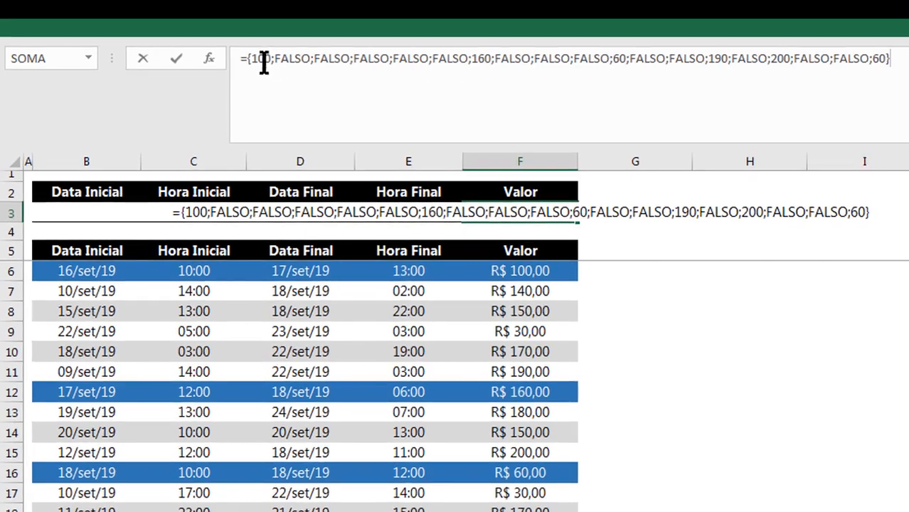
{"action": "left_click_drag", "start_coordinate": [243, 58], "coordinate": [460, 61]}
{"action": "left_click", "coordinate": [381, 54]}
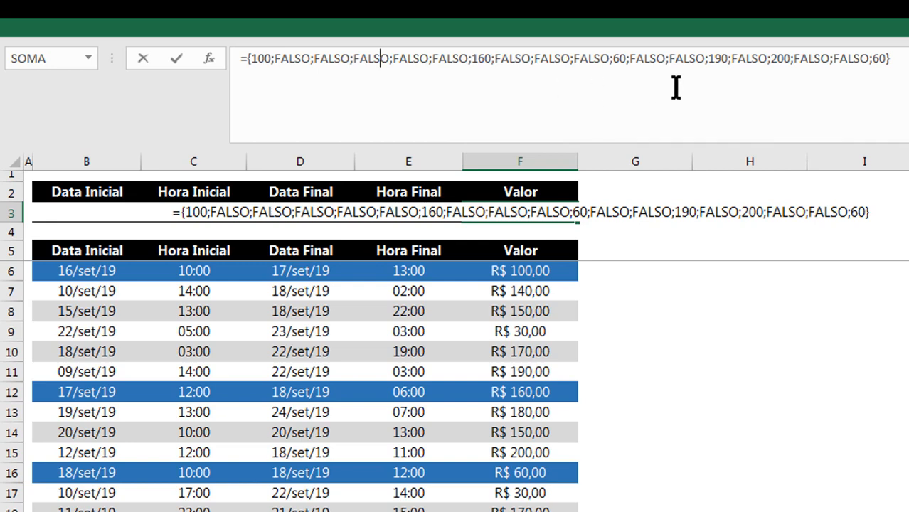
{"action": "key", "text": "ctrl+z"}
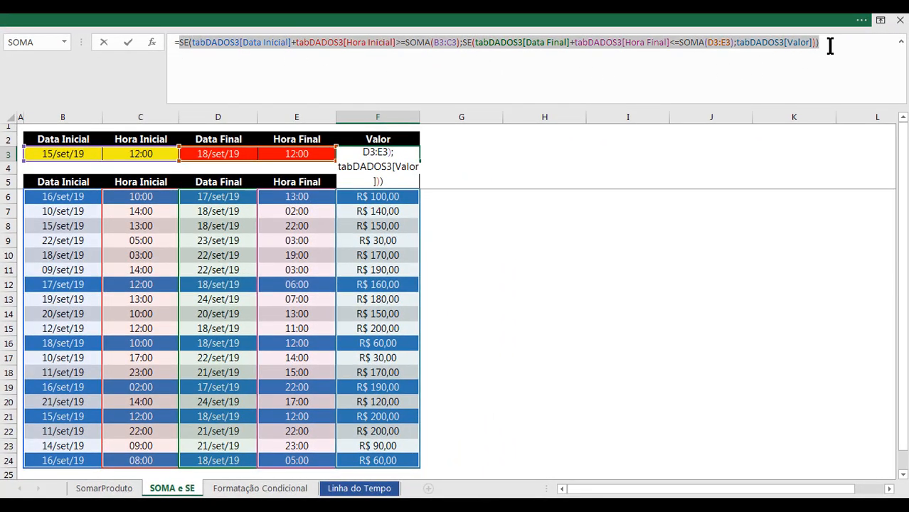
Wrap the nested SE expression in F3 in a SOMA function and enter it as an array formula
{"action": "key", "text": "BackSpace"}
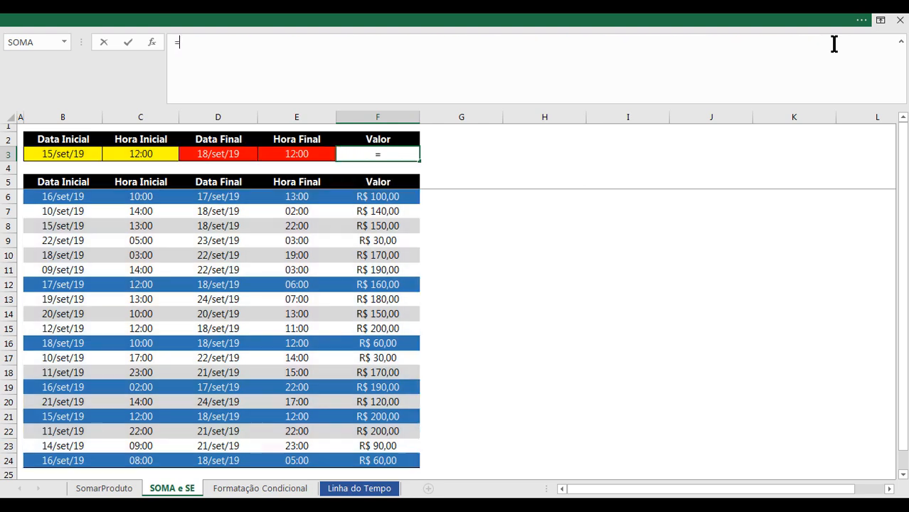
{"action": "type", "text": "soma"}
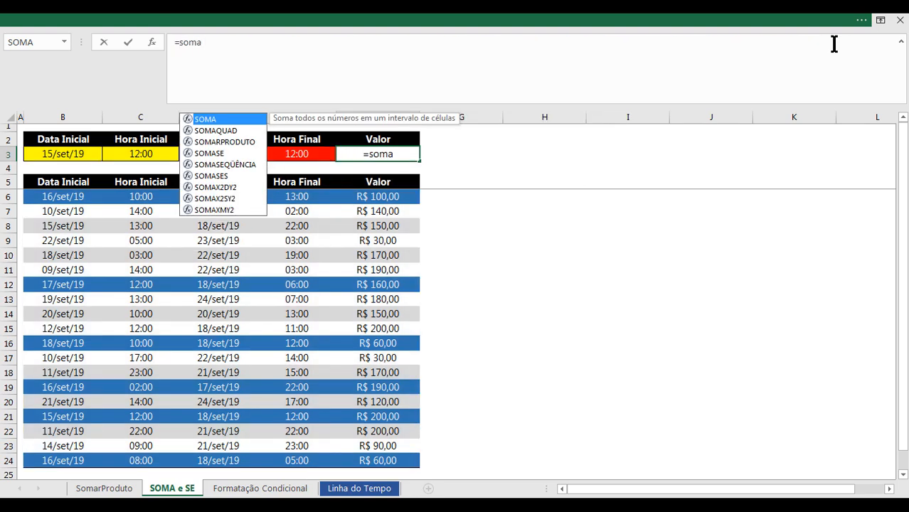
{"action": "key", "text": "Tab"}
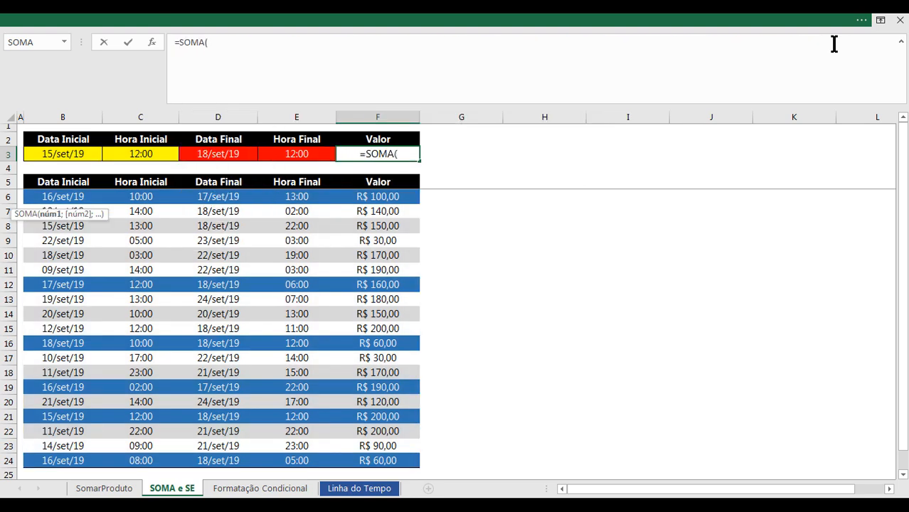
{"action": "type", "text": "SE(tabDADOS3[Data Inicial]+tabDADOS3[Hora Inicial]>=SOMA(B3:C3);SE(tabDADOS3[Data Final]+tabDADOS3[Hora Final]<=SOMA(D3:E3);tabDADOS3[Valor]))"}
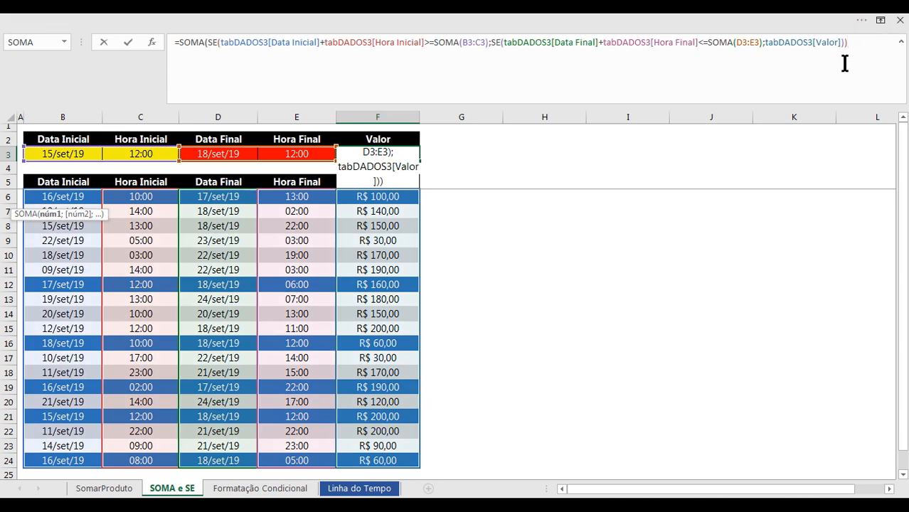
{"action": "type", "text": ")"}
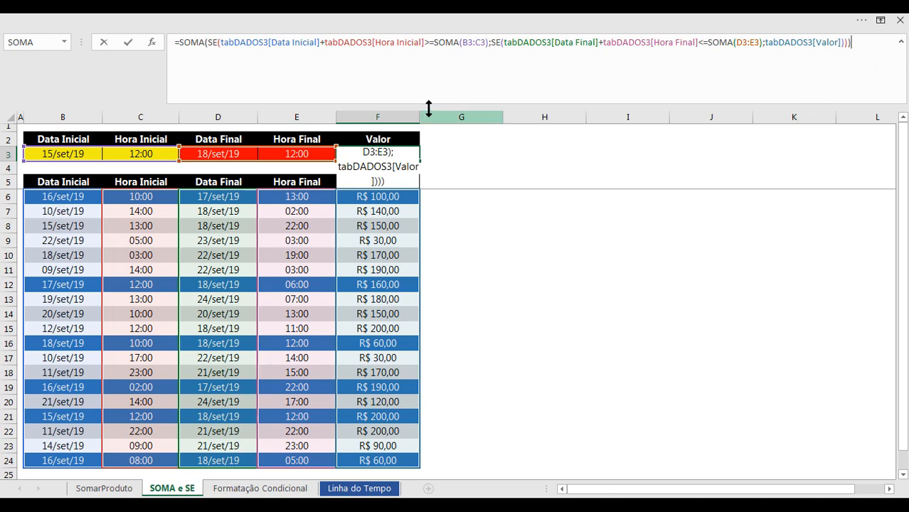
{"action": "left_click_drag", "start_coordinate": [426, 105], "coordinate": [419, 75]}
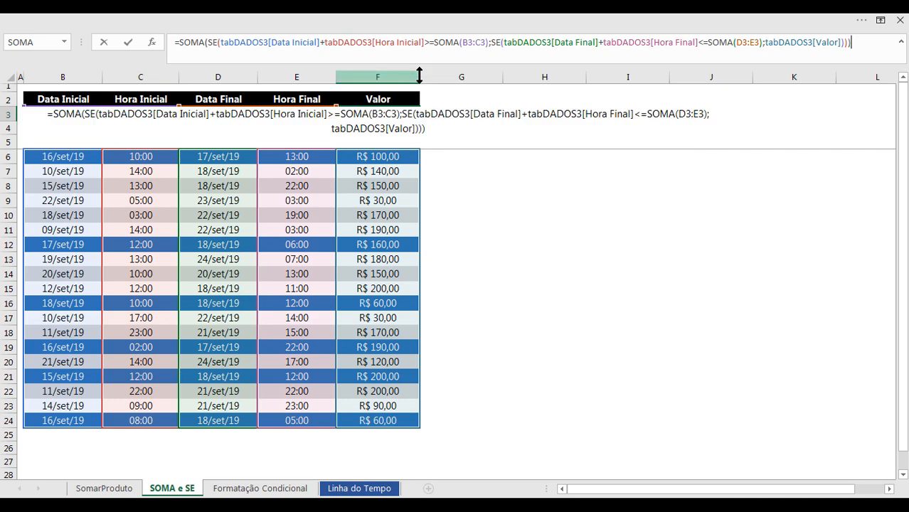
{"action": "key", "text": "ctrl+shift+Return"}
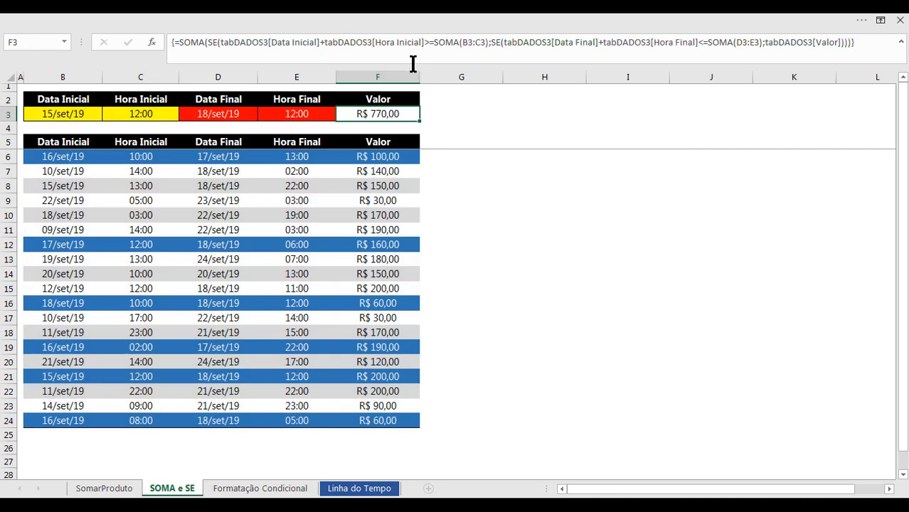
{"action": "scroll", "coordinate": [412, 67], "scroll_direction": "down", "scroll_amount": 1}
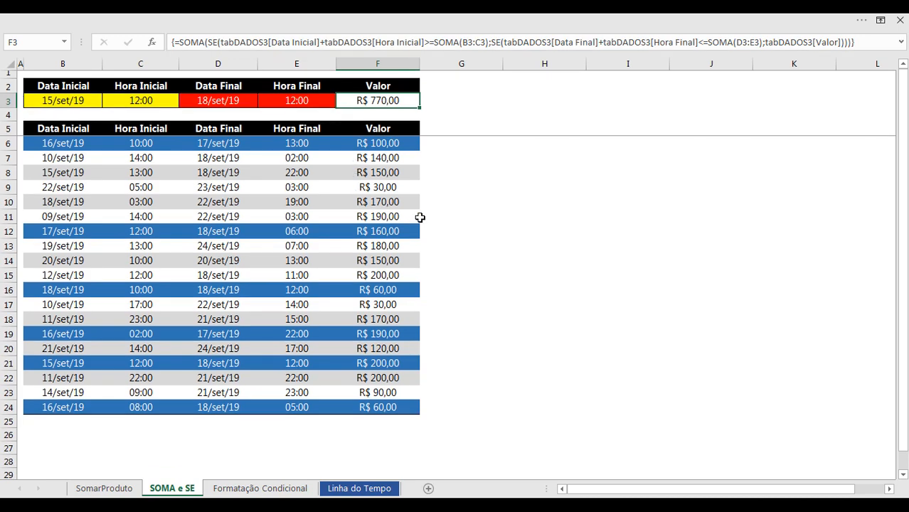
Switch to the Formatação Condicional sheet and review the date-time criteria in row 3 and the table's data range
{"action": "left_click", "coordinate": [302, 489]}
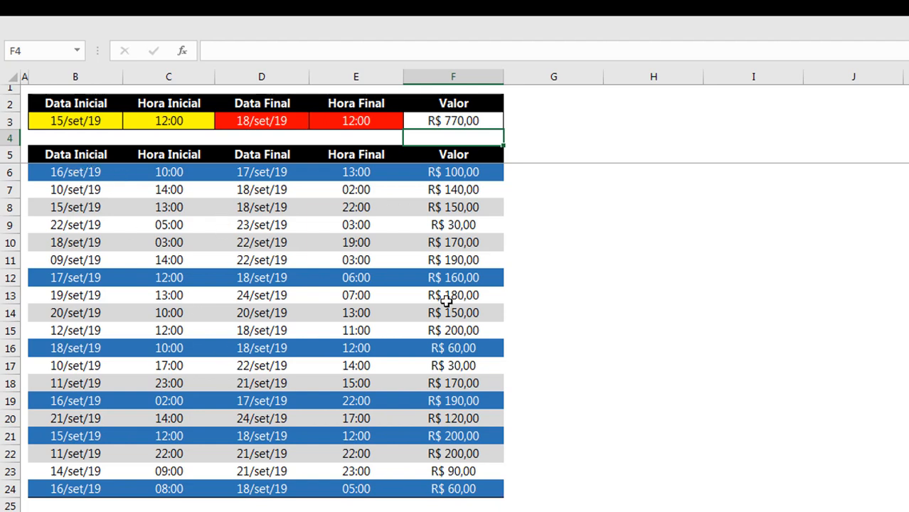
{"action": "left_click", "coordinate": [104, 124]}
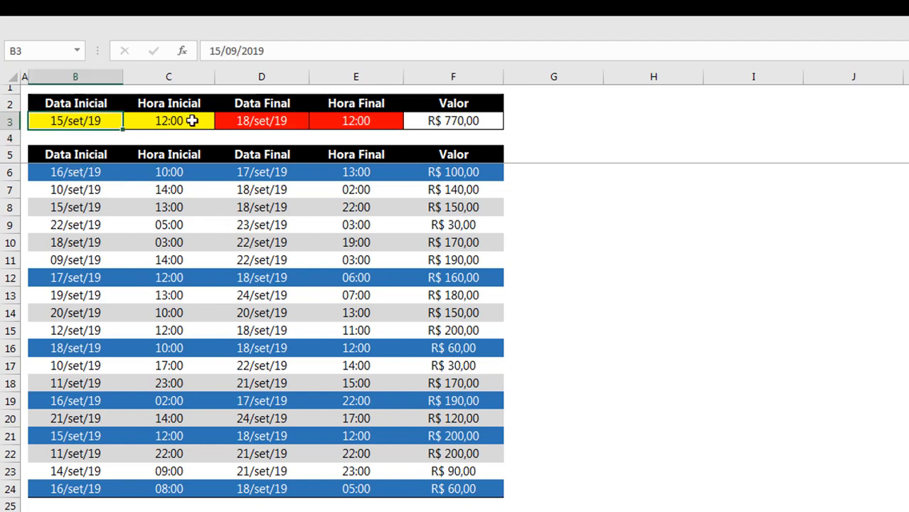
{"action": "left_click", "coordinate": [190, 120]}
{"action": "left_click", "coordinate": [362, 125]}
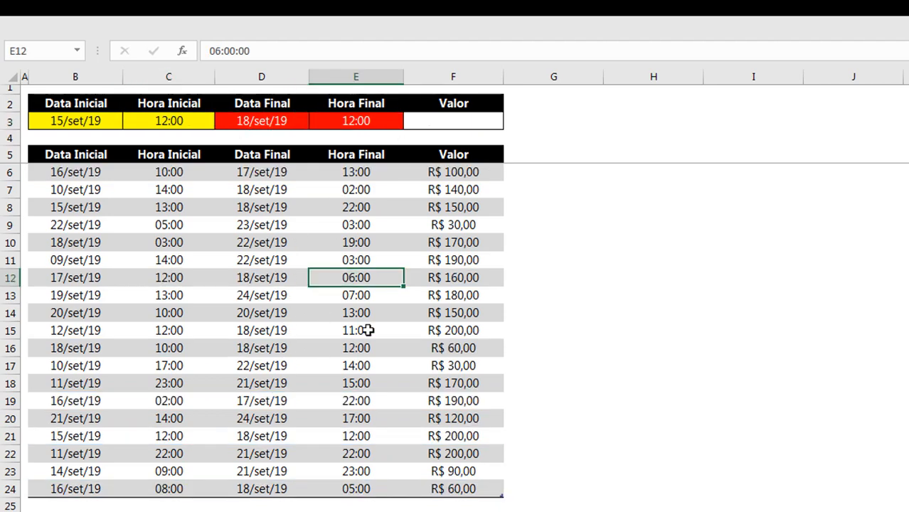
{"action": "left_click_drag", "start_coordinate": [74, 172], "coordinate": [466, 488]}
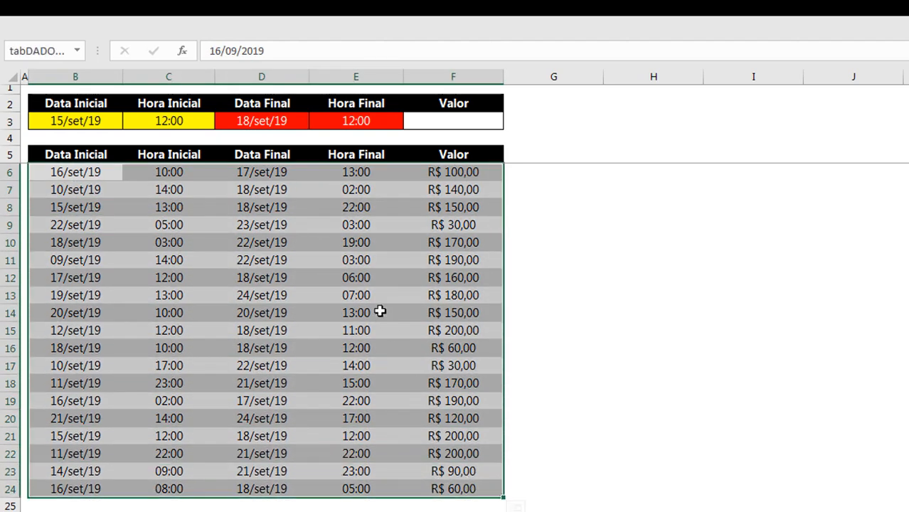
Select all table data with B6 as the active cell and start a conditional formatting rule that uses a formula to determine the formatted cells
{"action": "left_click", "coordinate": [98, 175]}
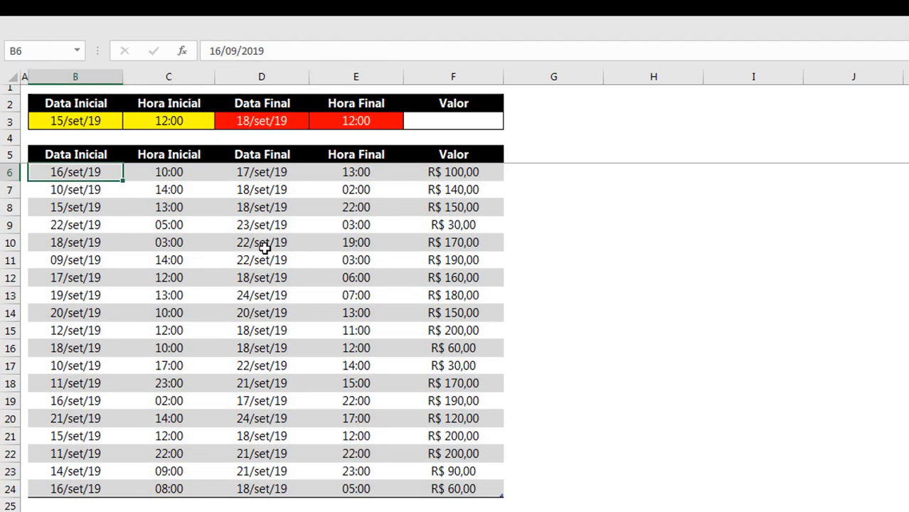
{"action": "key", "text": "ctrl+a"}
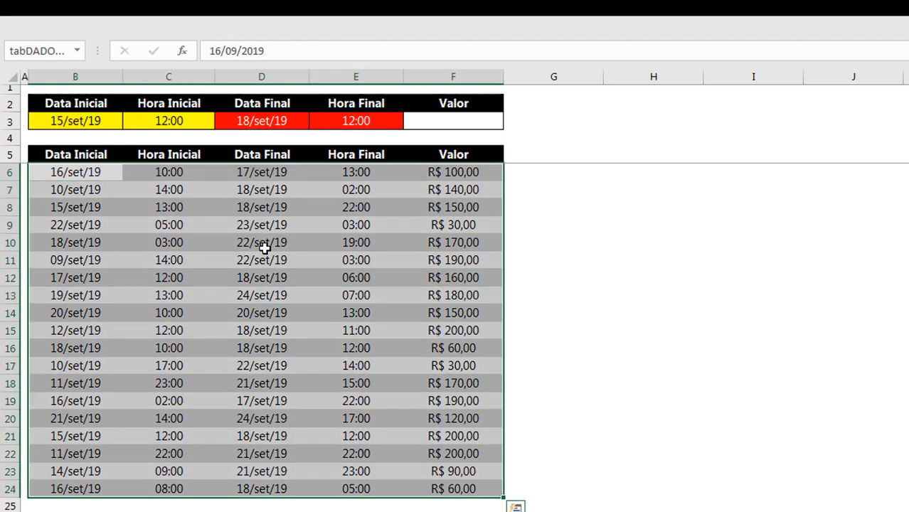
{"action": "left_click", "coordinate": [558, 21]}
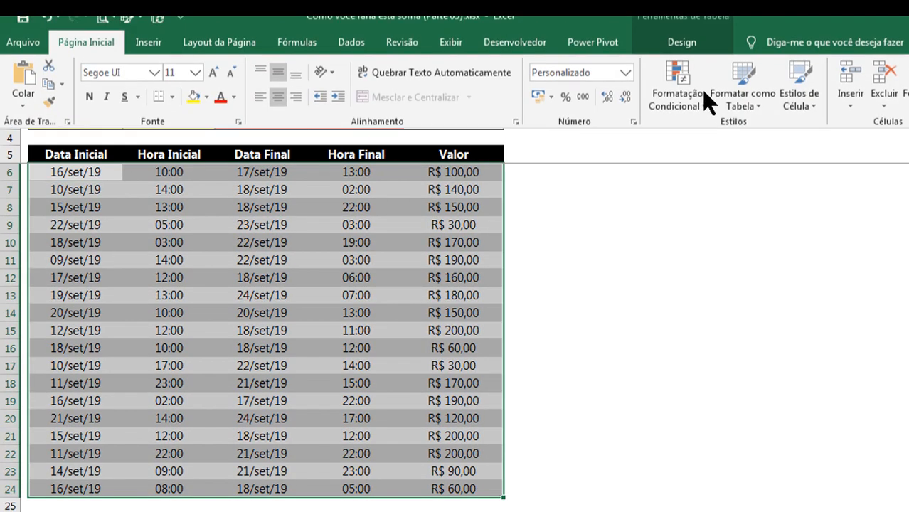
{"action": "left_click", "coordinate": [672, 96]}
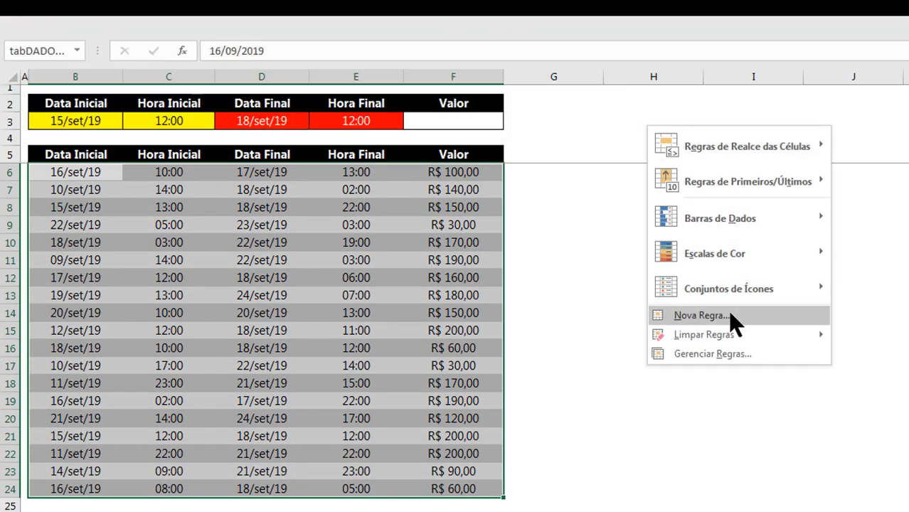
{"action": "left_click", "coordinate": [731, 315]}
{"action": "left_click_drag", "start_coordinate": [626, 104], "coordinate": [723, 66]}
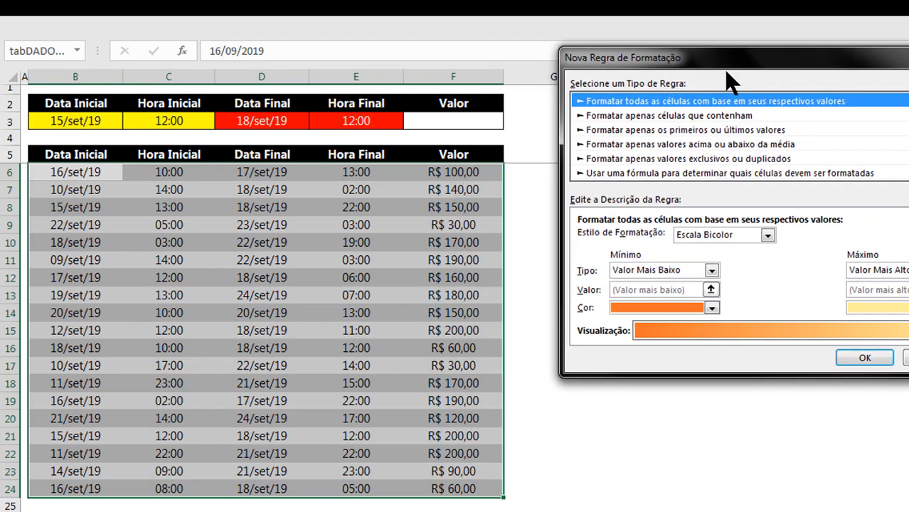
{"action": "left_click", "coordinate": [667, 172]}
{"action": "left_click_drag", "start_coordinate": [645, 57], "coordinate": [613, 57]}
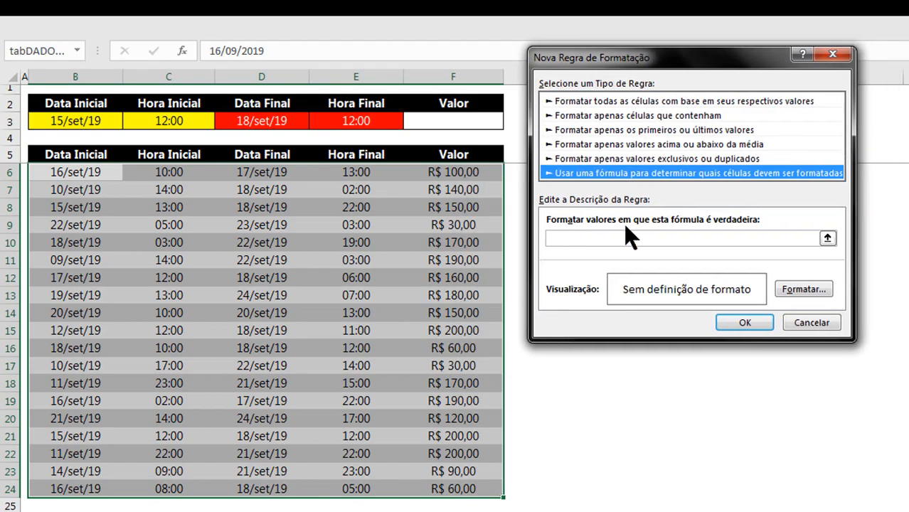
Begin the rule formula with an E function whose first condition is soma($B$6:$C$6)>=soma($B$3:$C$3)
{"action": "left_click", "coordinate": [626, 237]}
{"action": "type", "text": "="}
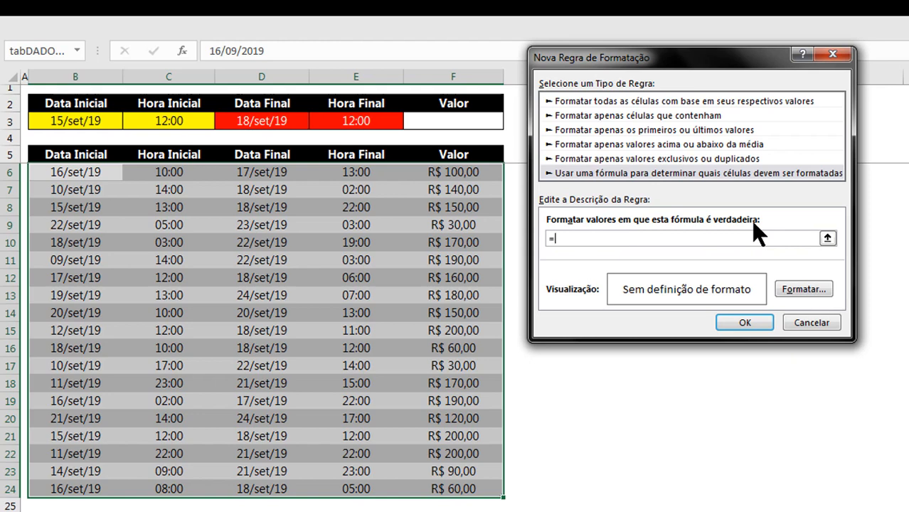
{"action": "type", "text": "e(soma("}
{"action": "left_click", "coordinate": [105, 171]}
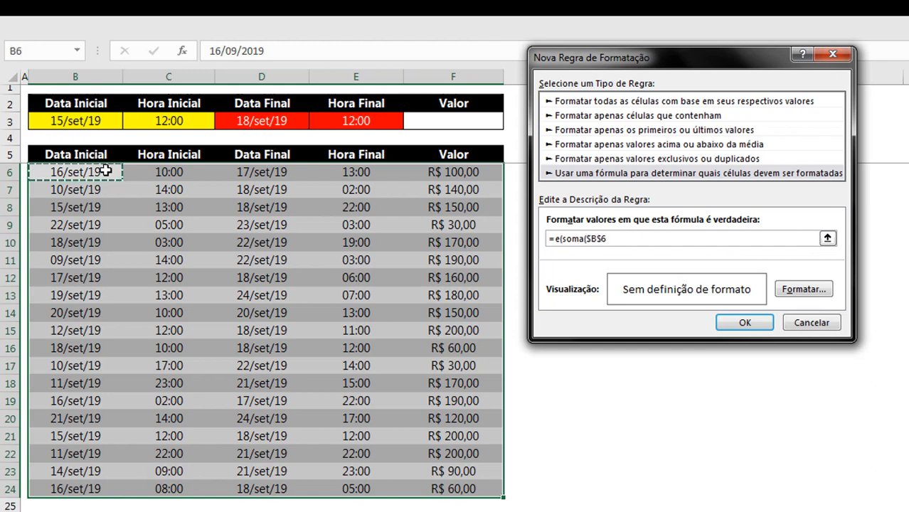
{"action": "left_click_drag", "start_coordinate": [106, 171], "coordinate": [199, 173]}
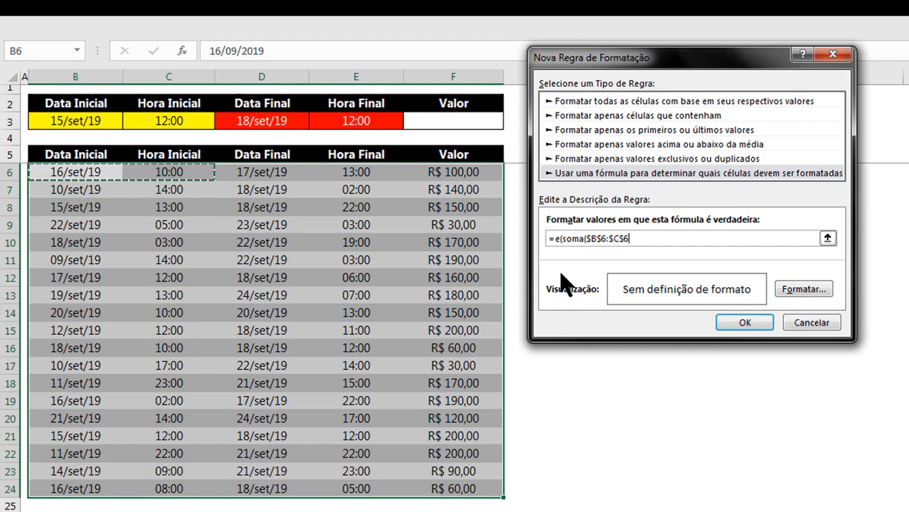
{"action": "type", "text": ")>=soma"}
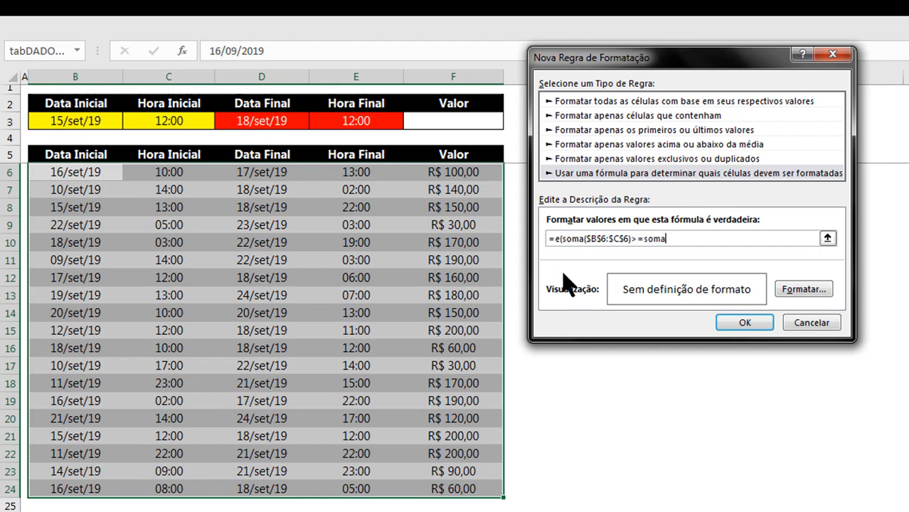
{"action": "type", "text": "("}
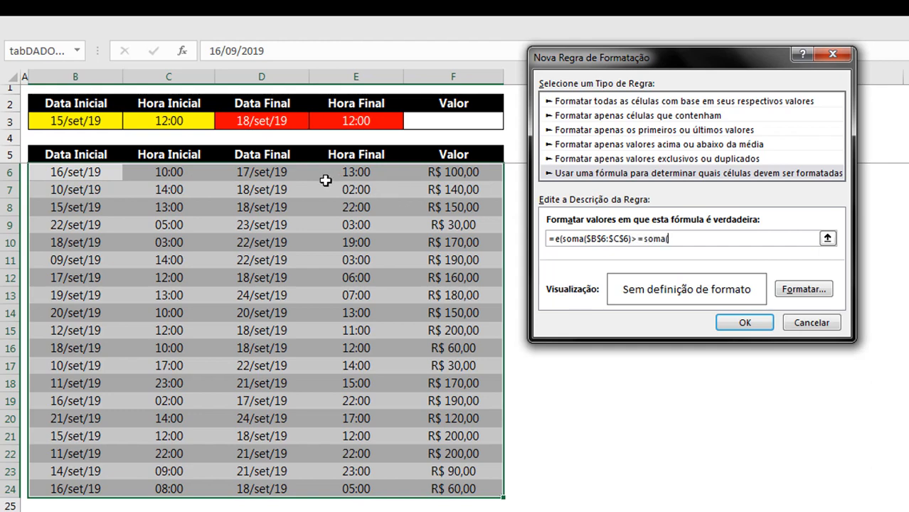
{"action": "left_click_drag", "start_coordinate": [116, 120], "coordinate": [143, 118]}
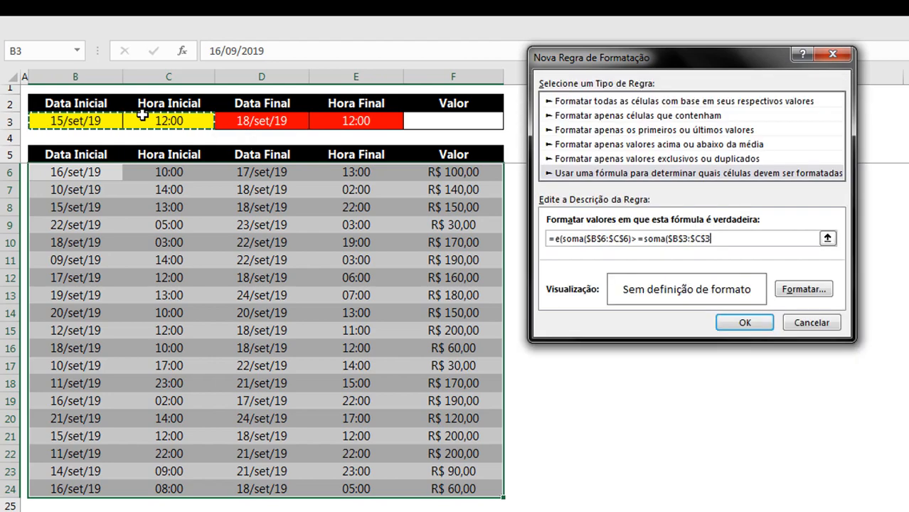
Add the second condition soma($D$6:$E$6)<=soma($D$3:$E$3) to the rule formula and close the E function
{"action": "type", "text": ");soma("}
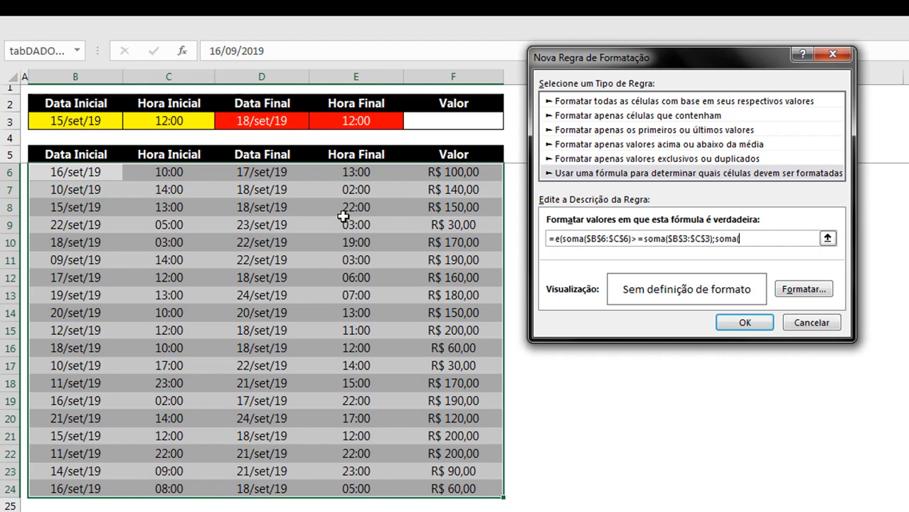
{"action": "left_click", "coordinate": [260, 175]}
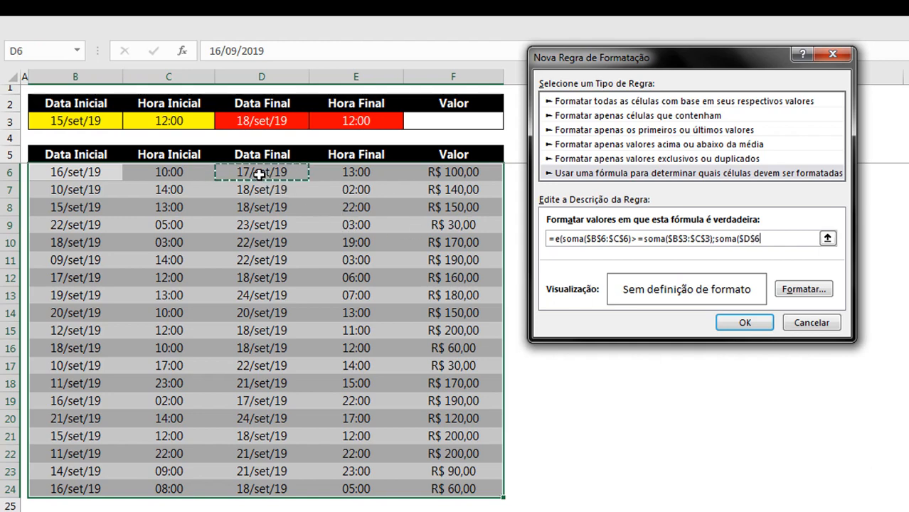
{"action": "key", "text": "shift+Right"}
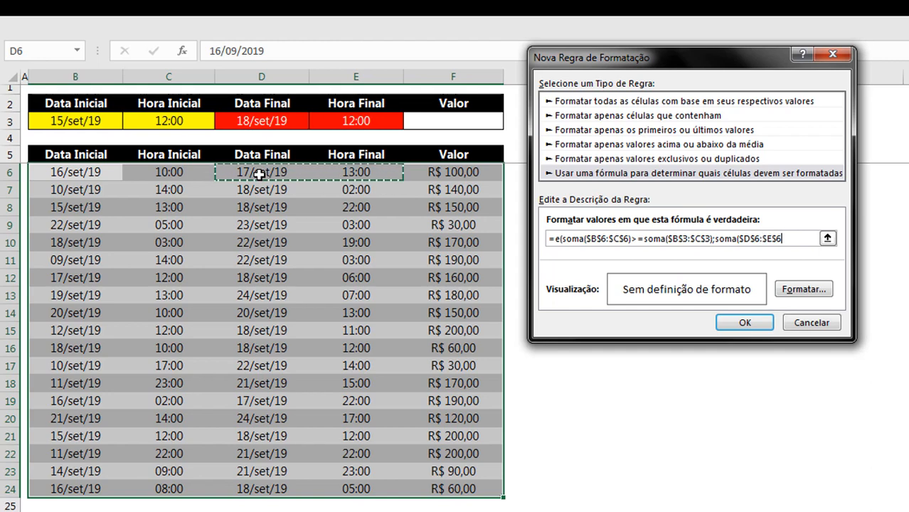
{"action": "type", "text": ")<=soma("}
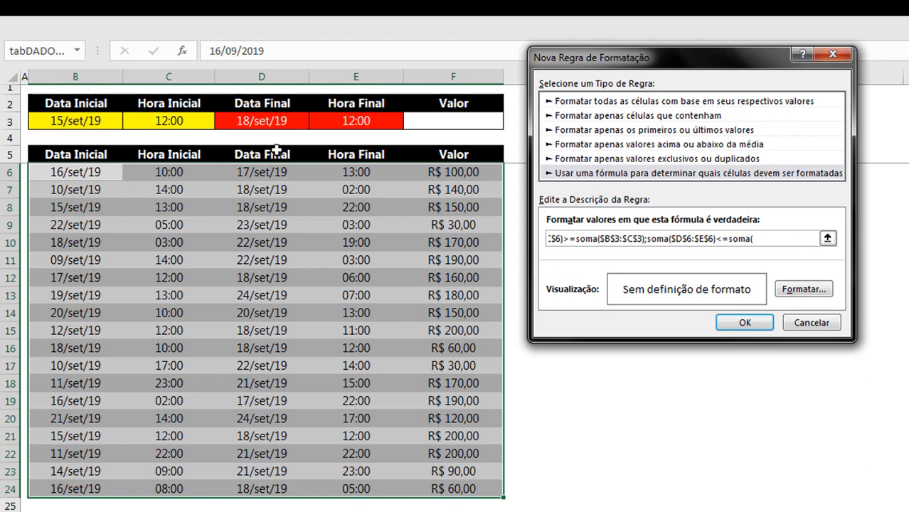
{"action": "left_click_drag", "start_coordinate": [262, 122], "coordinate": [328, 121]}
{"action": "type", "text": ")"}
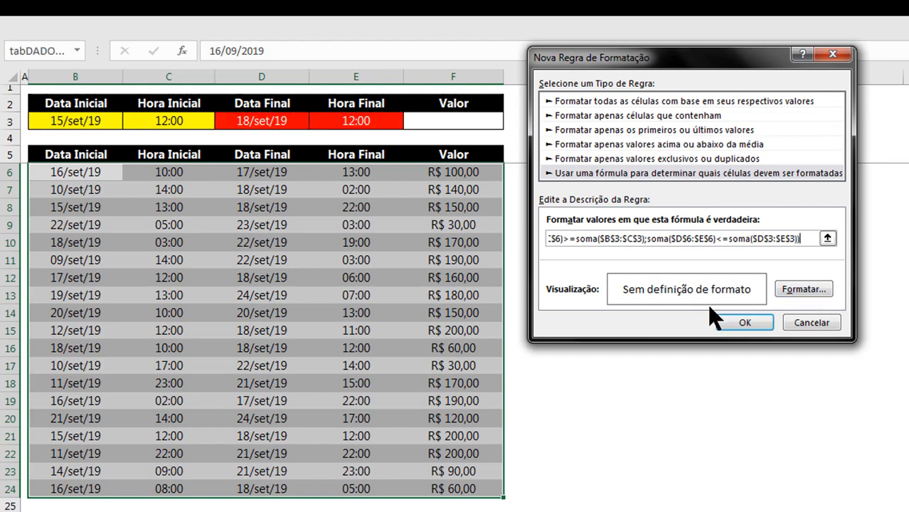
Check both conditions of the rule formula and make the start date-time reference row-relative as $B6:$C6
{"action": "left_click_drag", "start_coordinate": [644, 239], "coordinate": [471, 209]}
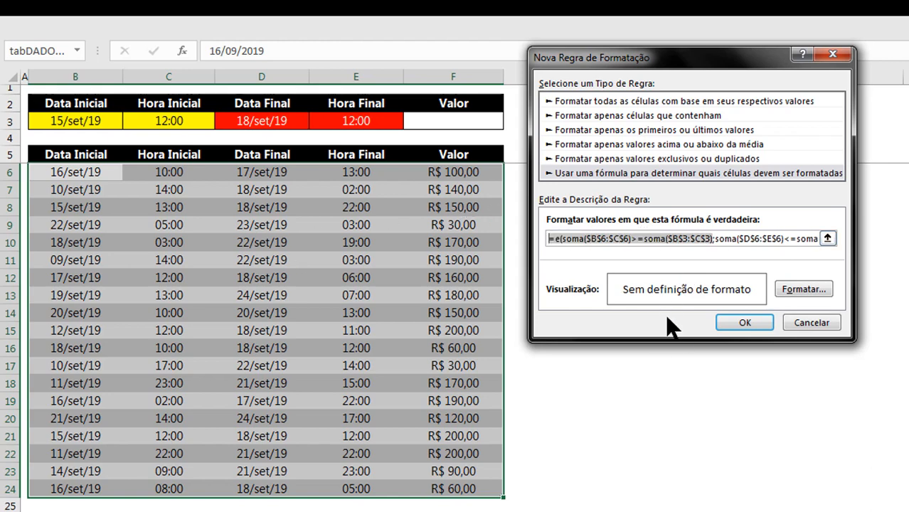
{"action": "left_click", "coordinate": [692, 240]}
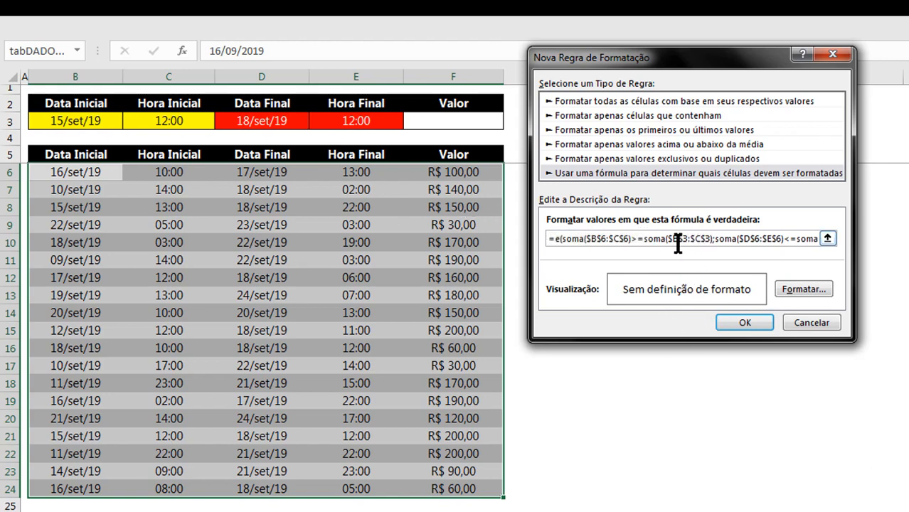
{"action": "left_click_drag", "start_coordinate": [673, 242], "coordinate": [705, 242]}
{"action": "left_click_drag", "start_coordinate": [710, 240], "coordinate": [855, 252]}
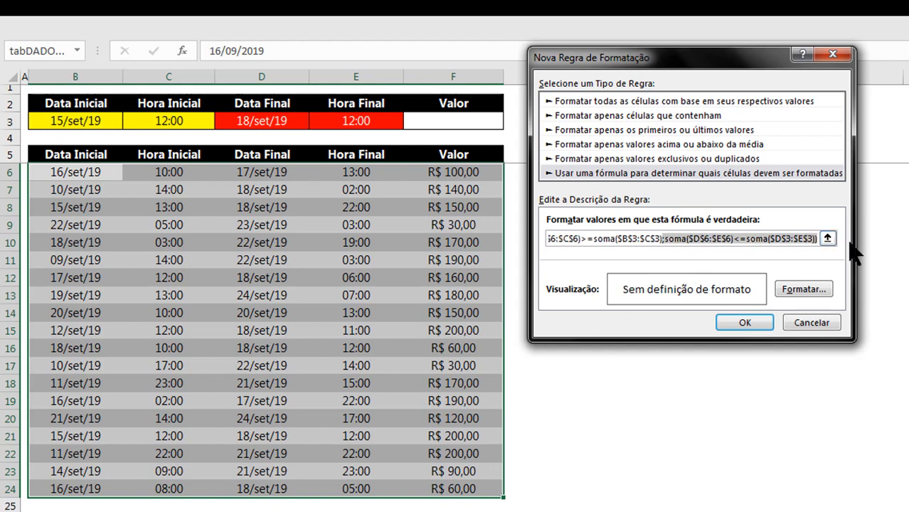
{"action": "left_click_drag", "start_coordinate": [771, 240], "coordinate": [809, 239]}
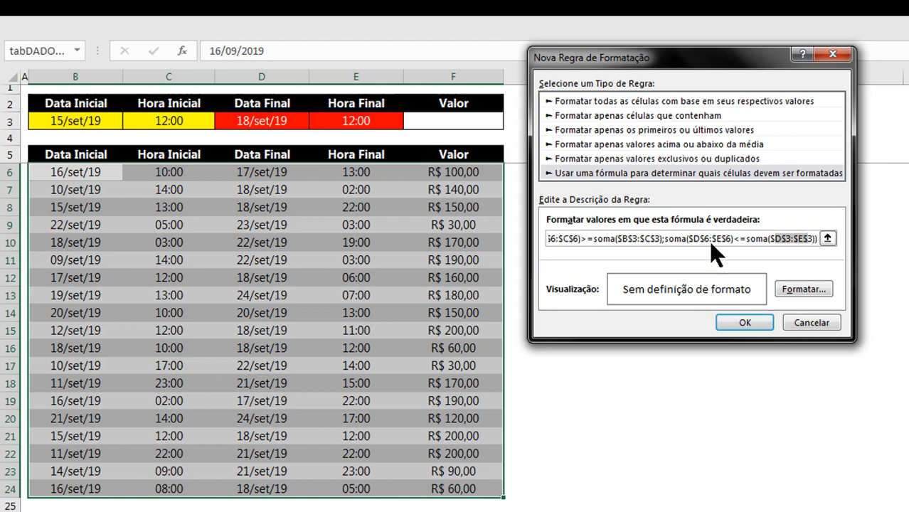
{"action": "left_click_drag", "start_coordinate": [711, 241], "coordinate": [509, 226]}
{"action": "left_click", "coordinate": [623, 238]}
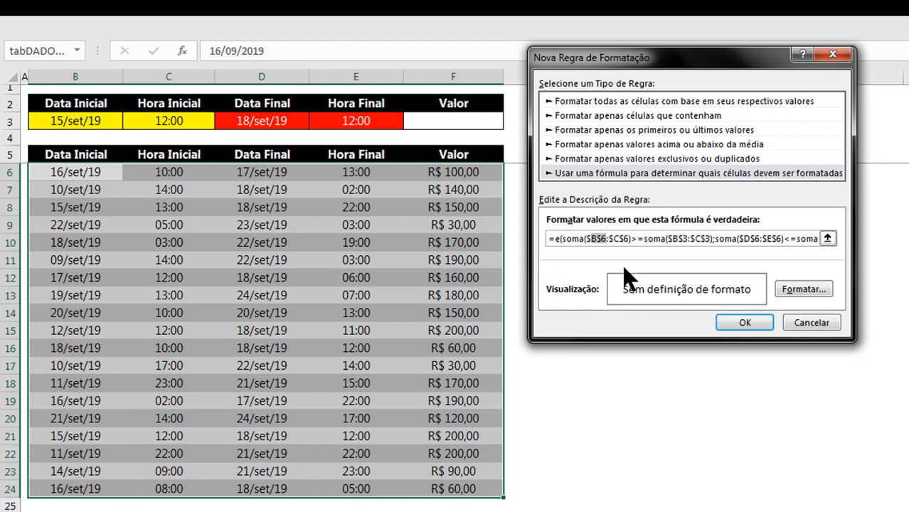
{"action": "left_click", "coordinate": [618, 238]}
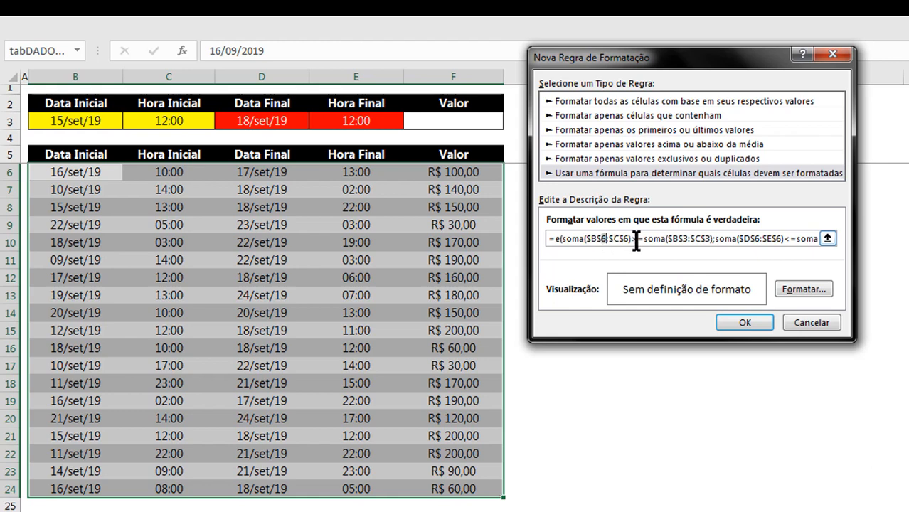
{"action": "left_click", "coordinate": [601, 240]}
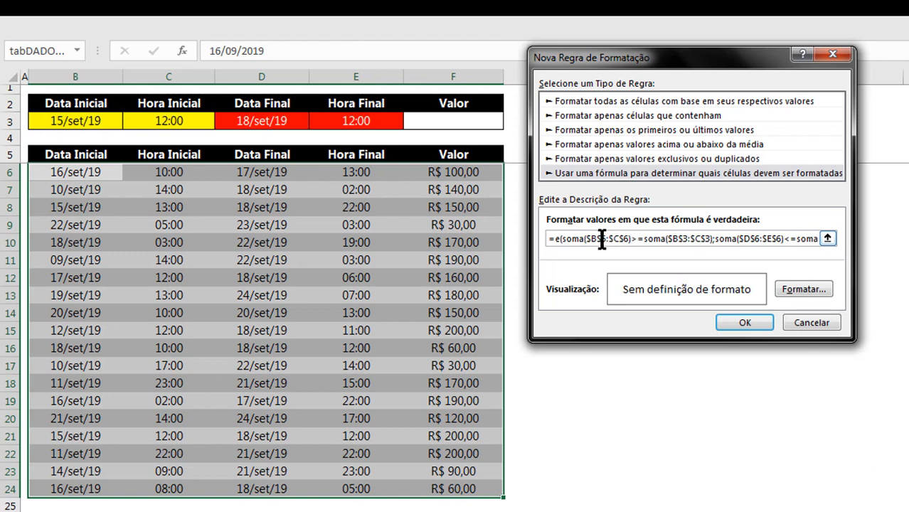
{"action": "key", "text": "BackSpace"}
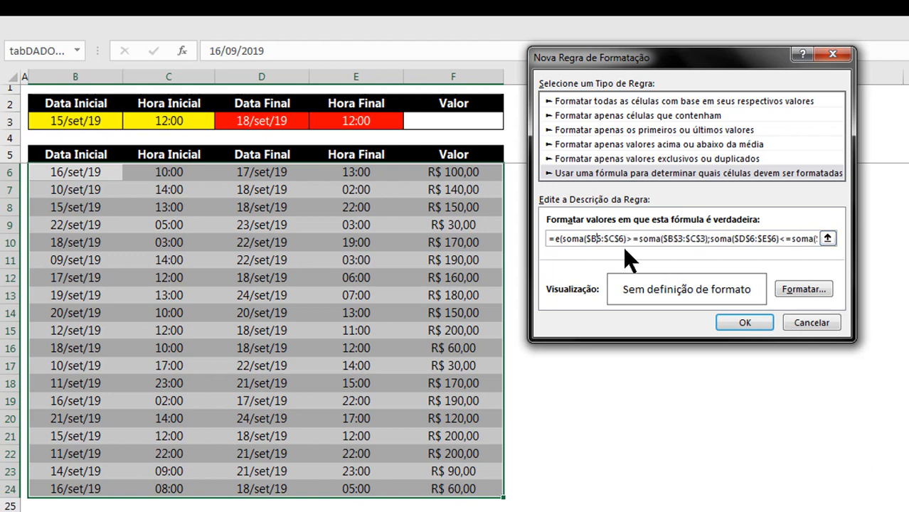
{"action": "key", "text": "BackSpace"}
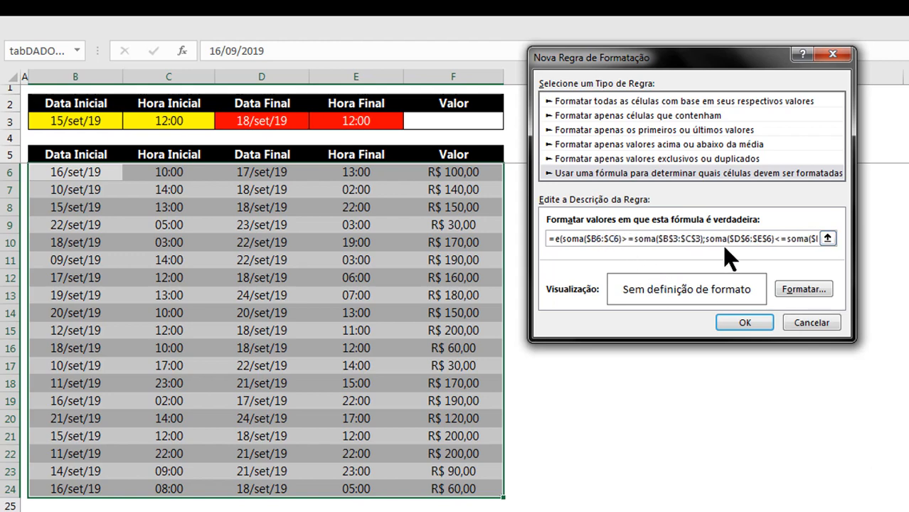
Make the end date-time reference in the second condition row-relative as $D6:$E6
{"action": "left_click_drag", "start_coordinate": [722, 239], "coordinate": [864, 239]}
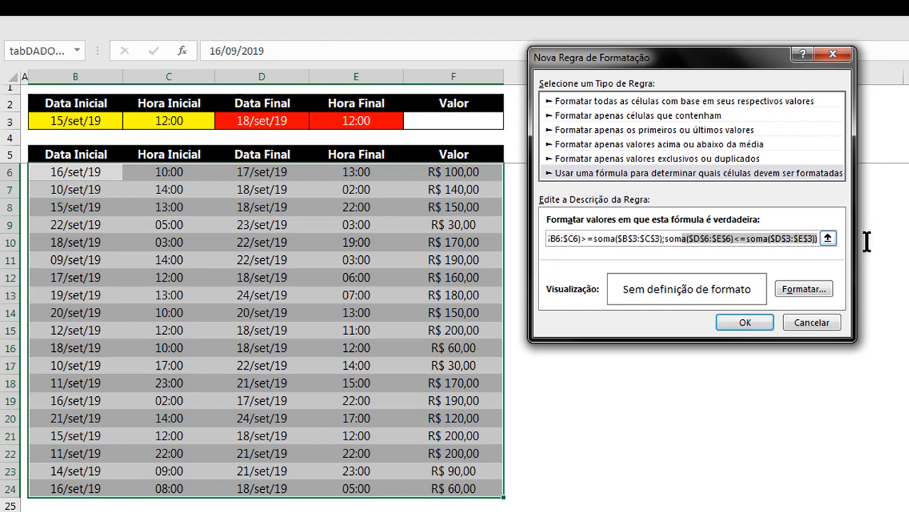
{"action": "left_click", "coordinate": [754, 239]}
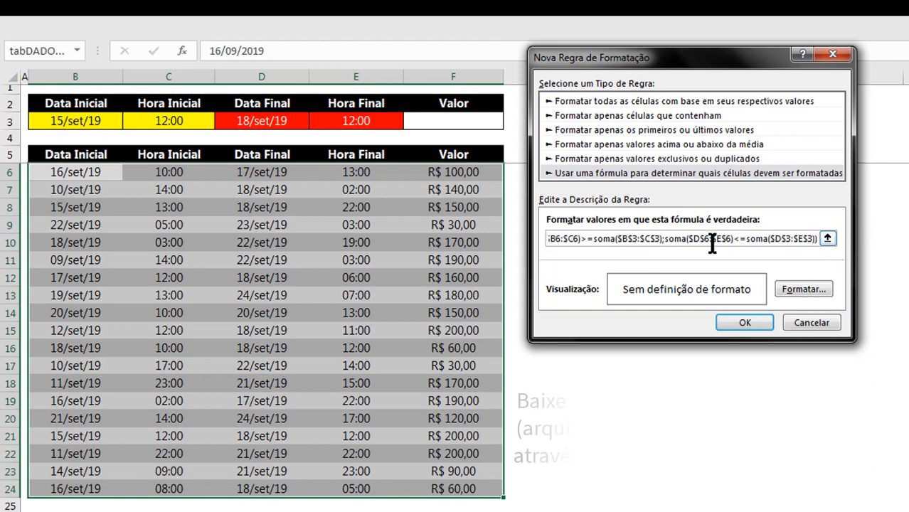
{"action": "left_click_drag", "start_coordinate": [704, 240], "coordinate": [724, 274]}
{"action": "left_click", "coordinate": [703, 240]}
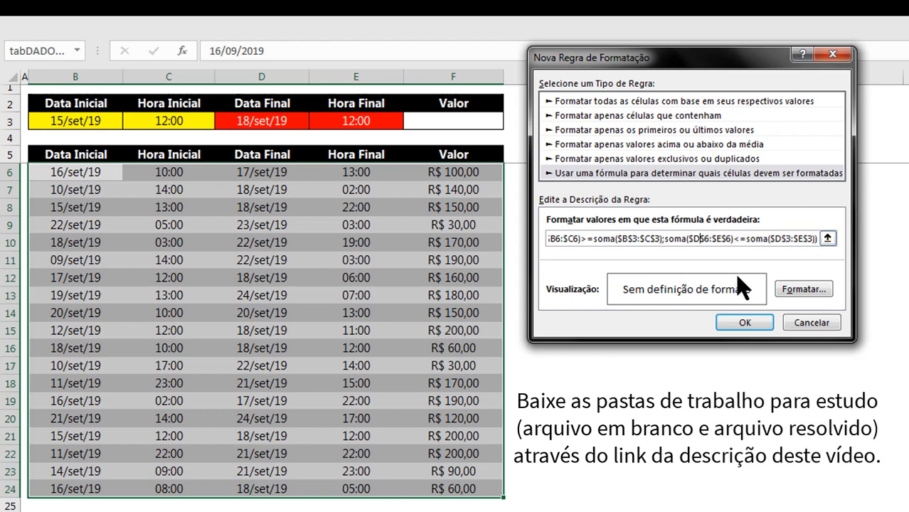
{"action": "key", "text": "F4"}
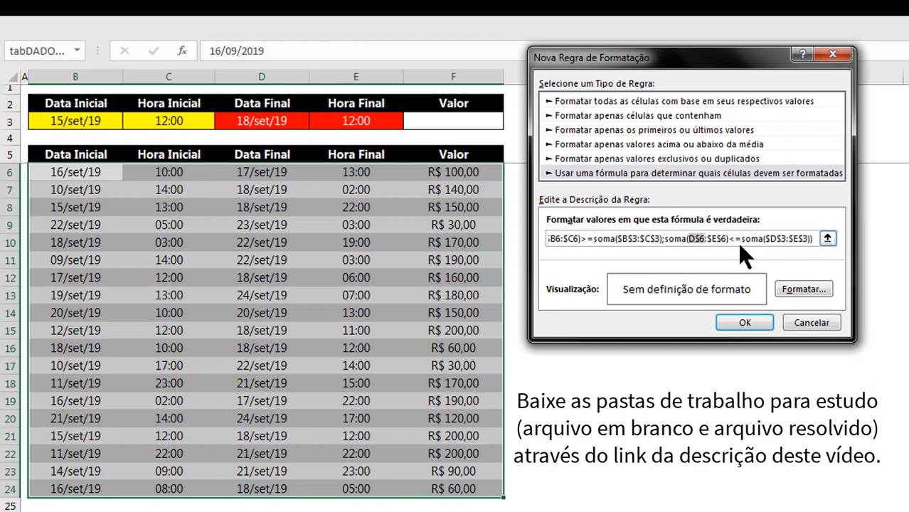
{"action": "key", "text": "F4"}
{"action": "left_click", "coordinate": [717, 240]}
{"action": "key", "text": "F4"}
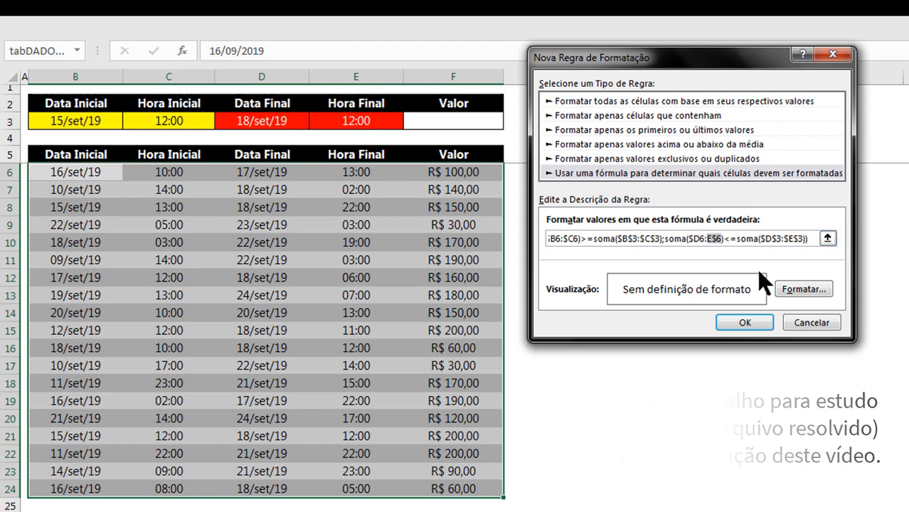
{"action": "key", "text": "F4"}
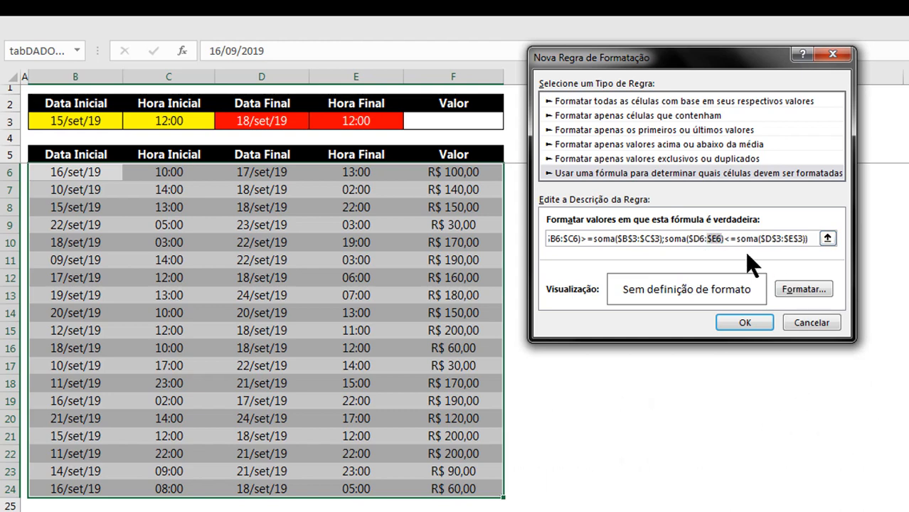
Format matching cells with a blue fill and white font colour, and apply the rule to the table
{"action": "left_click", "coordinate": [804, 290]}
{"action": "left_click", "coordinate": [625, 60]}
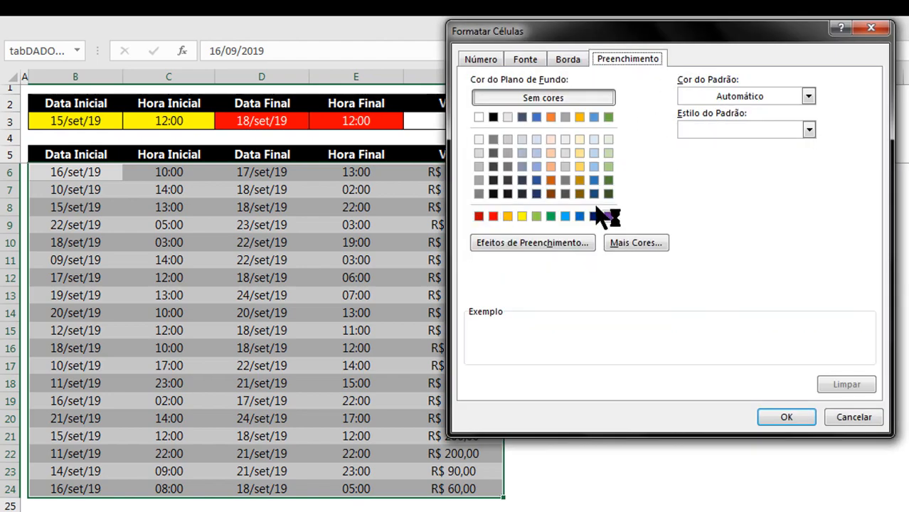
{"action": "left_click", "coordinate": [590, 179]}
{"action": "left_click", "coordinate": [530, 61]}
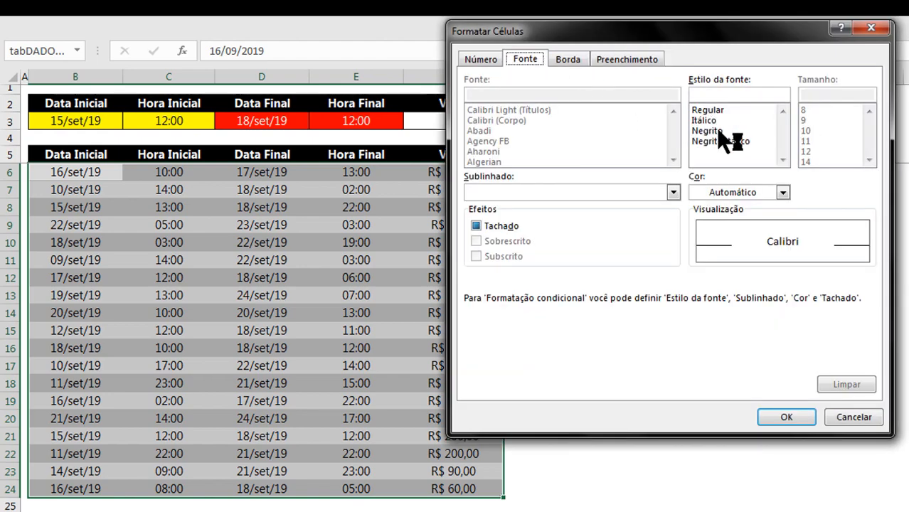
{"action": "left_click", "coordinate": [711, 192]}
{"action": "left_click", "coordinate": [699, 248]}
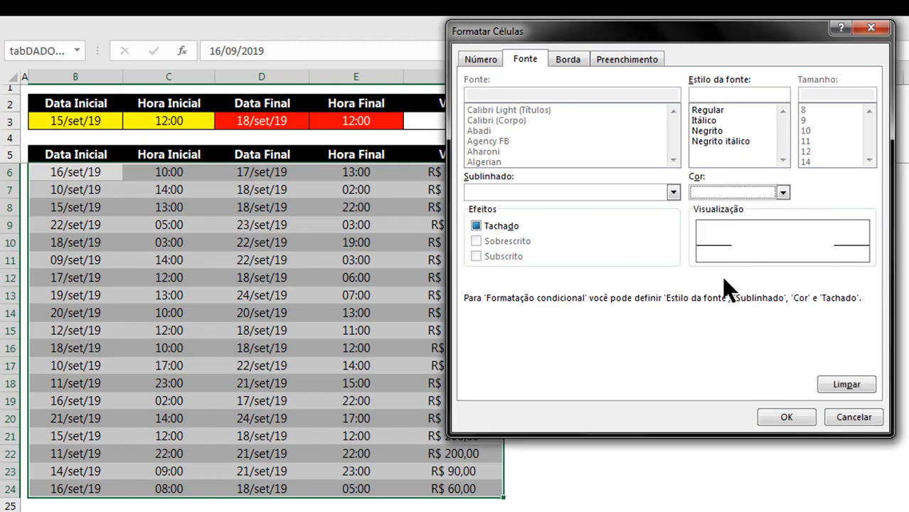
{"action": "left_click", "coordinate": [786, 418]}
{"action": "left_click", "coordinate": [694, 323]}
{"action": "left_click", "coordinate": [686, 295]}
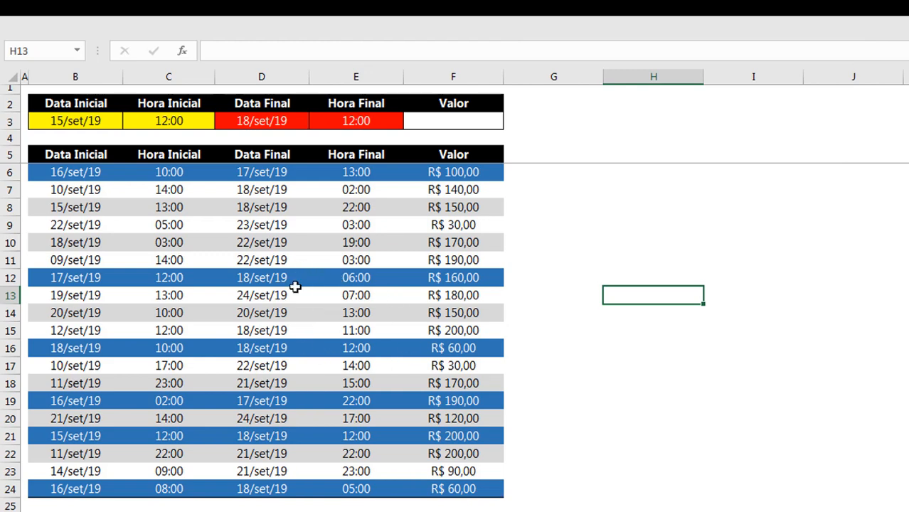
Change the Hora Final criterion in E3 to 11:00 to test the highlighting
{"action": "double_click", "coordinate": [345, 121]}
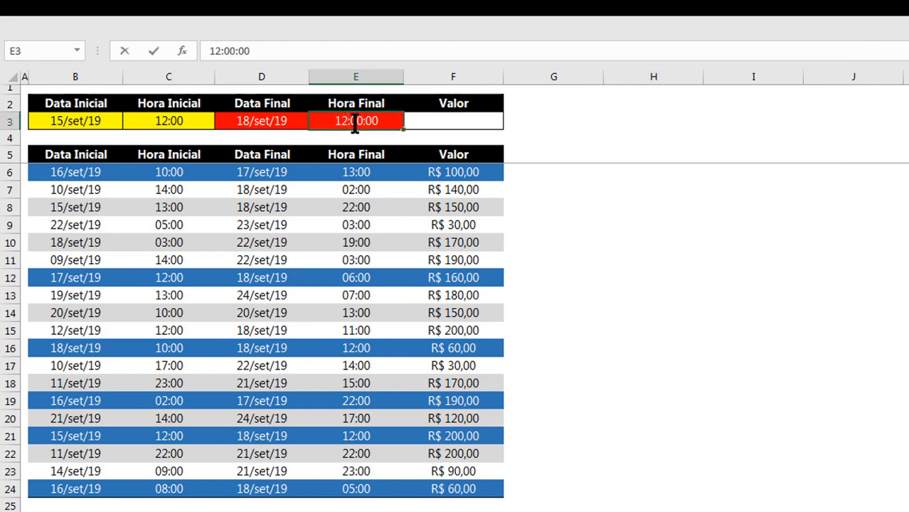
{"action": "key", "text": "BackSpace"}
{"action": "type", "text": "1"}
{"action": "key", "text": "Return"}
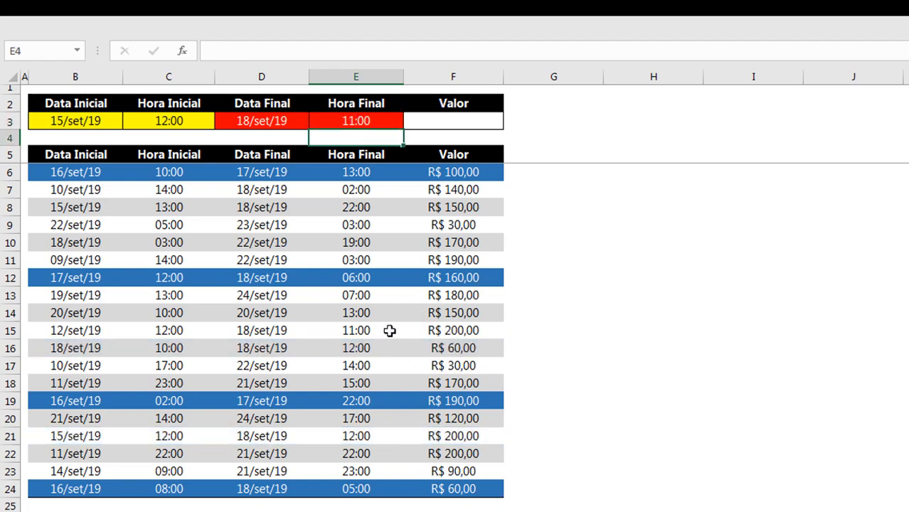
Change the Data Inicial criterion in B3 to 01/01/2018 to test the highlighting with an earlier start date
{"action": "left_click", "coordinate": [52, 121]}
{"action": "key", "text": "F2"}
{"action": "key", "text": "Home"}
{"action": "key", "text": "Delete"}
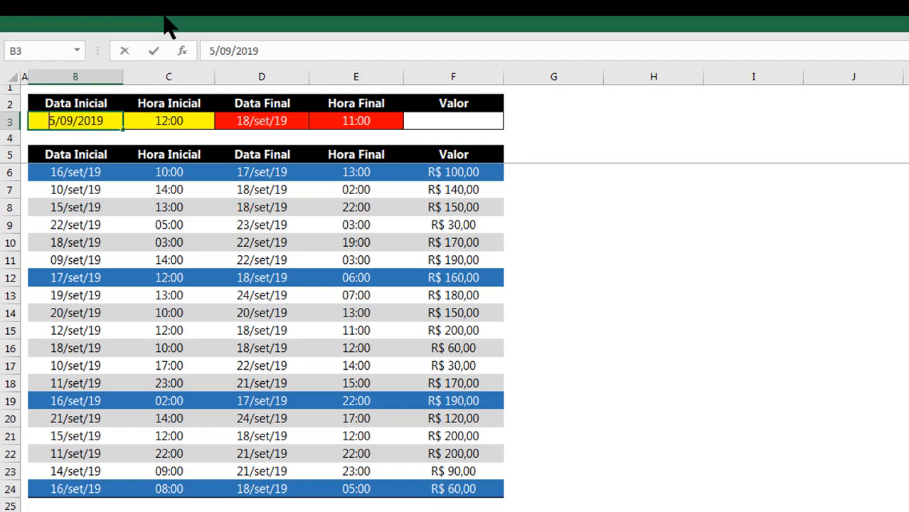
{"action": "type", "text": "01"}
{"action": "key", "text": "Delete"}
{"action": "key", "text": "Delete"}
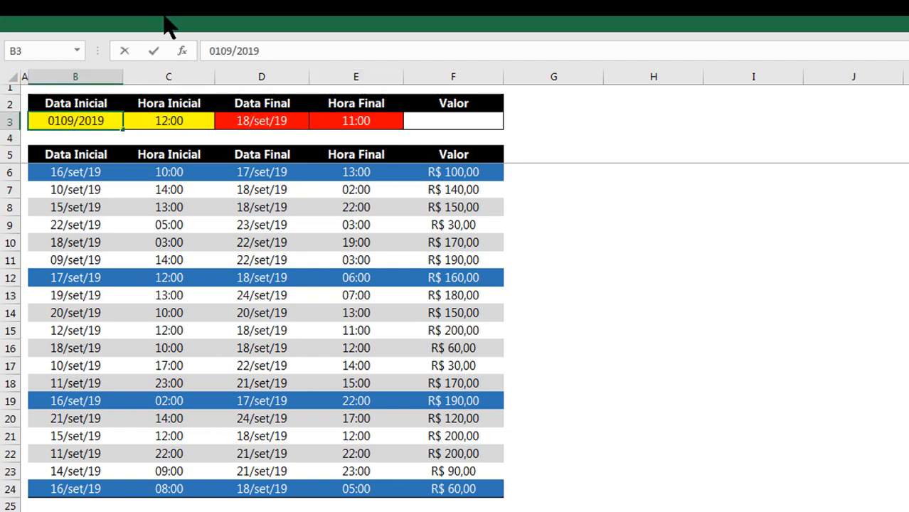
{"action": "type", "text": "/"}
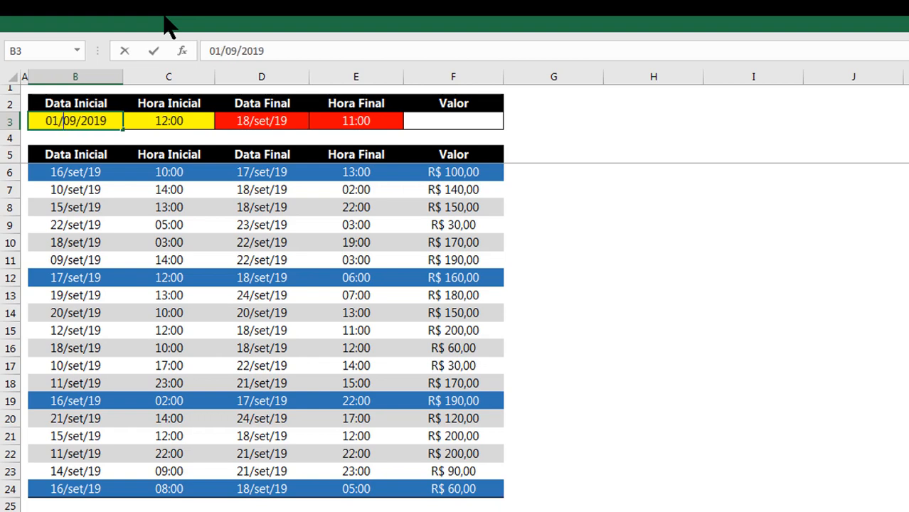
{"action": "type", "text": "01"}
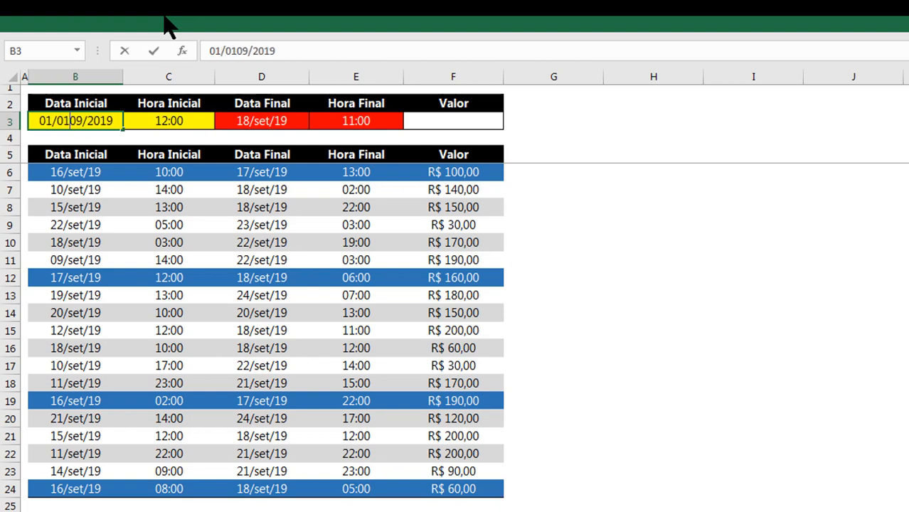
{"action": "key", "text": "Delete"}
{"action": "key", "text": "Delete"}
{"action": "key", "text": "Right"}
{"action": "key", "text": "Right"}
{"action": "key", "text": "Right"}
{"action": "key", "text": "BackSpace"}
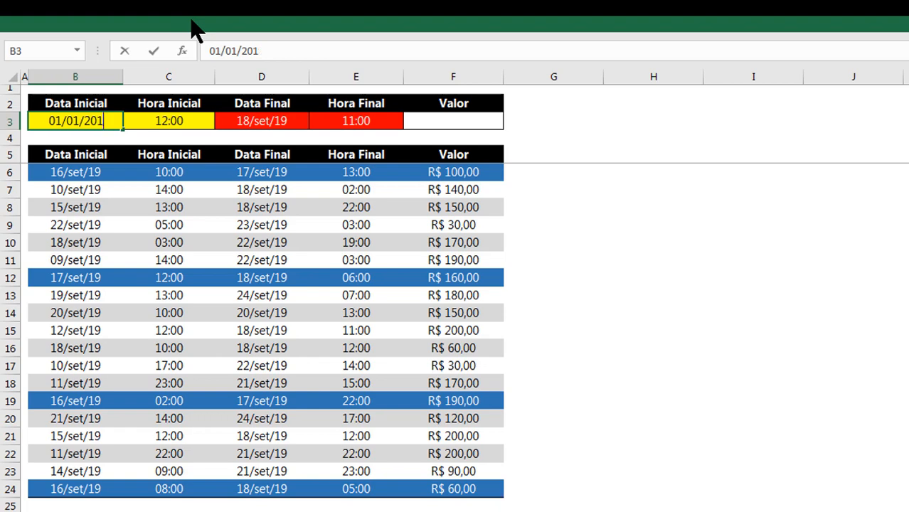
{"action": "type", "text": "8"}
{"action": "left_click", "coordinate": [315, 186]}
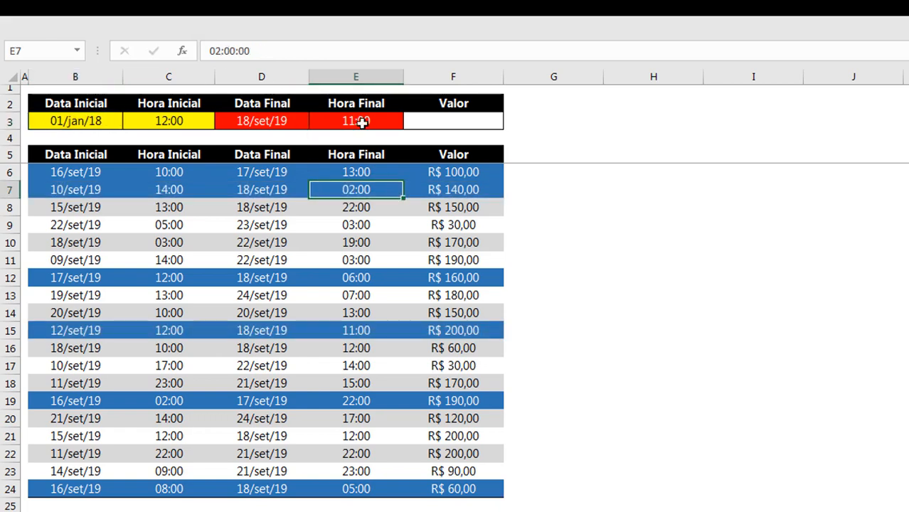
Change the Data Final criterion in D3 to 18/09/2100 to test the highlighting with a distant end date
{"action": "left_click", "coordinate": [245, 119]}
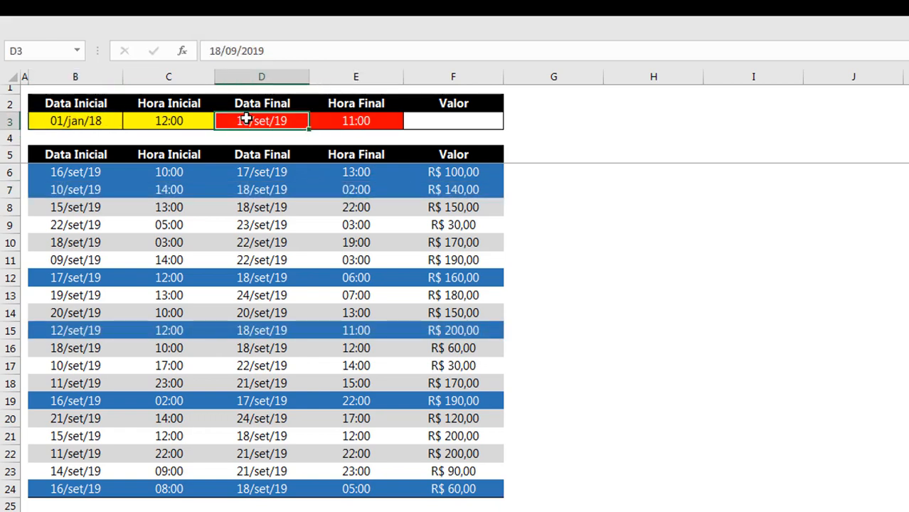
{"action": "double_click", "coordinate": [296, 121]}
{"action": "key", "text": "BackSpace"}
{"action": "key", "text": "BackSpace"}
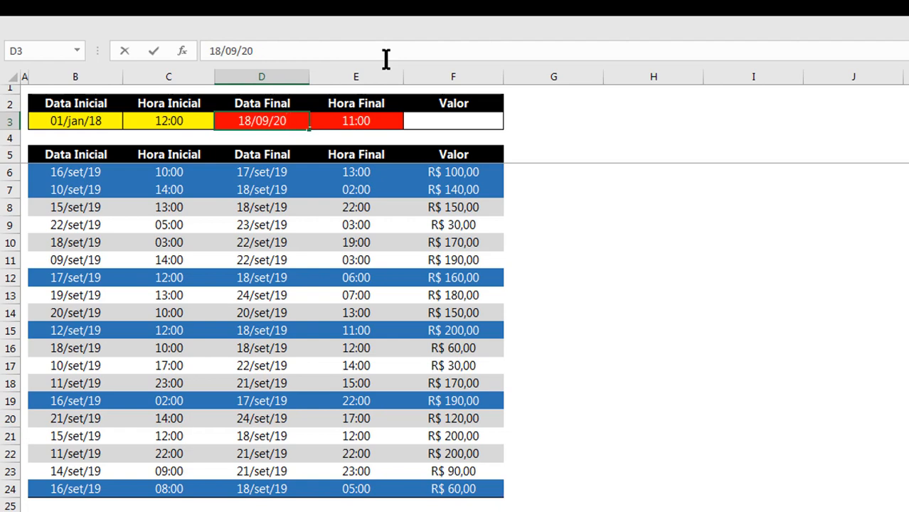
{"action": "key", "text": "BackSpace"}
{"action": "type", "text": "100"}
{"action": "key", "text": "Return"}
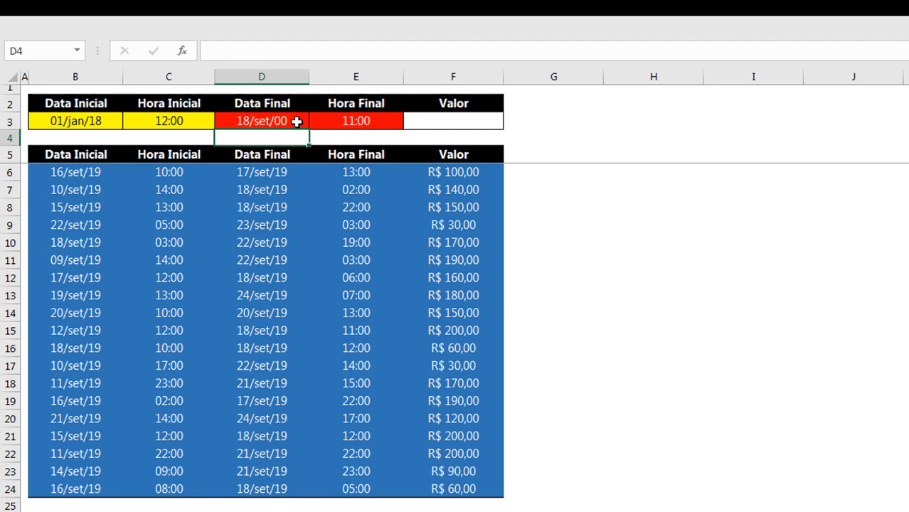
Set the Data Inicial criterion in B3 to 01/12/2090 to test a start date beyond all the records
{"action": "double_click", "coordinate": [84, 121]}
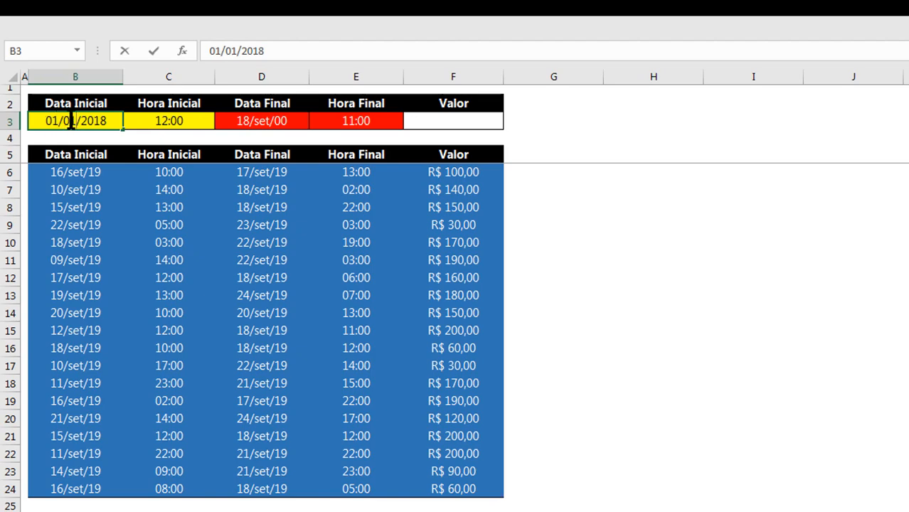
{"action": "left_click", "coordinate": [68, 121]}
{"action": "key", "text": "BackSpace"}
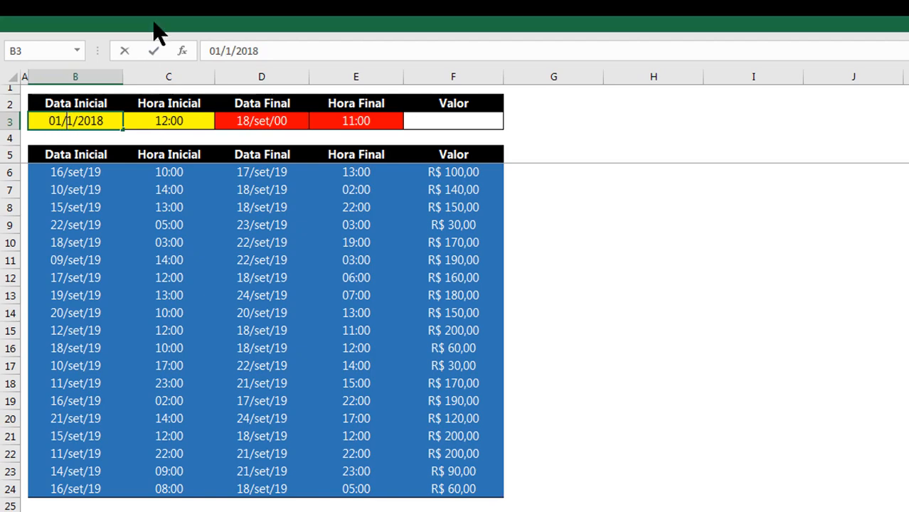
{"action": "type", "text": "2"}
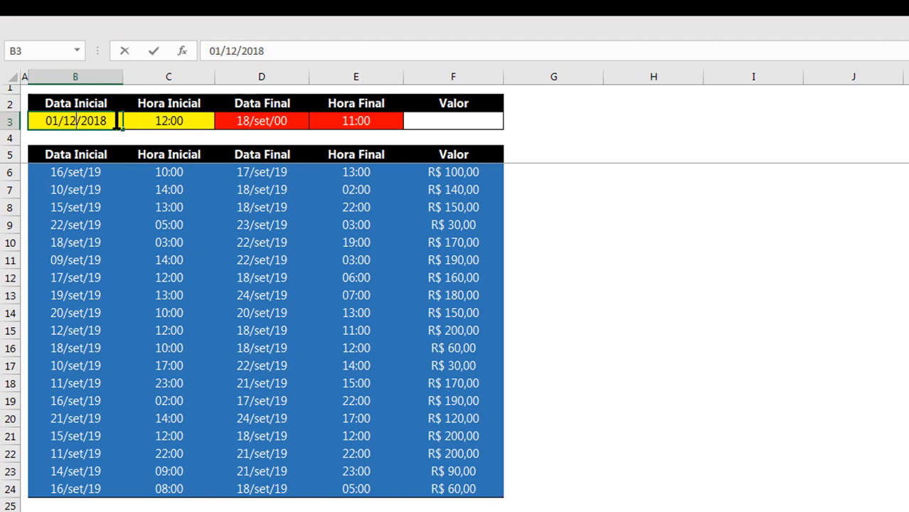
{"action": "key", "text": "BackSpace"}
{"action": "key", "text": "BackSpace"}
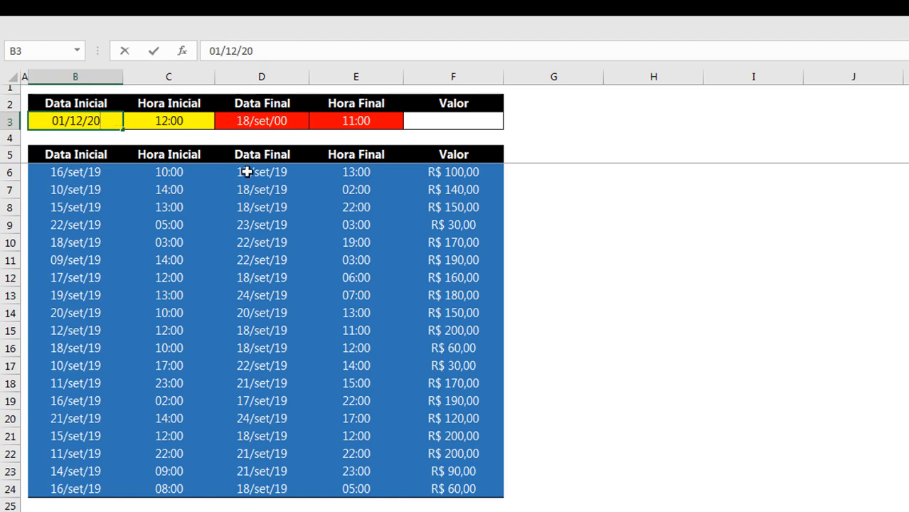
{"action": "type", "text": "90"}
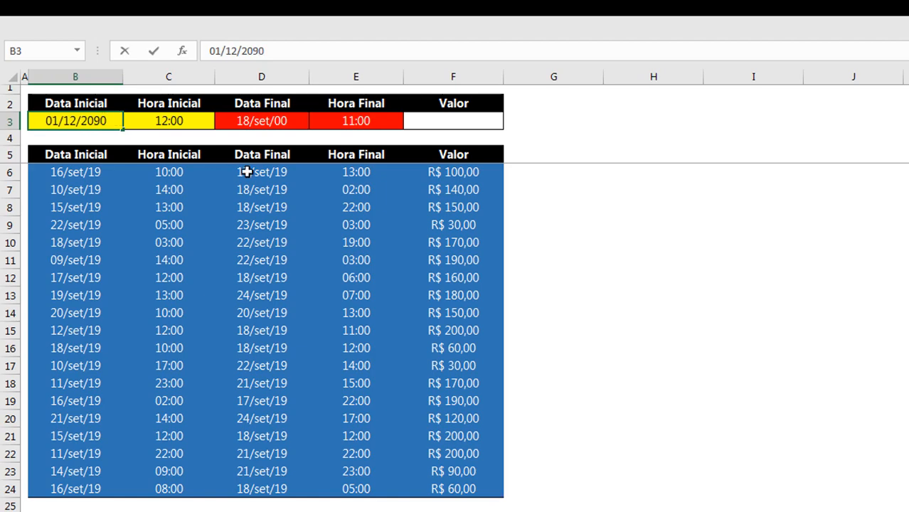
{"action": "key", "text": "Return"}
{"action": "left_click", "coordinate": [281, 120]}
{"action": "double_click", "coordinate": [280, 121]}
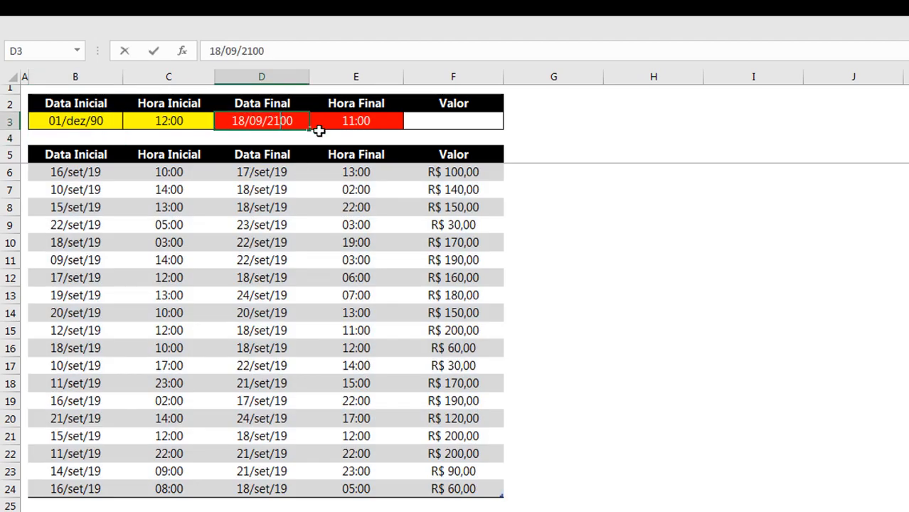
{"action": "key", "text": "Escape"}
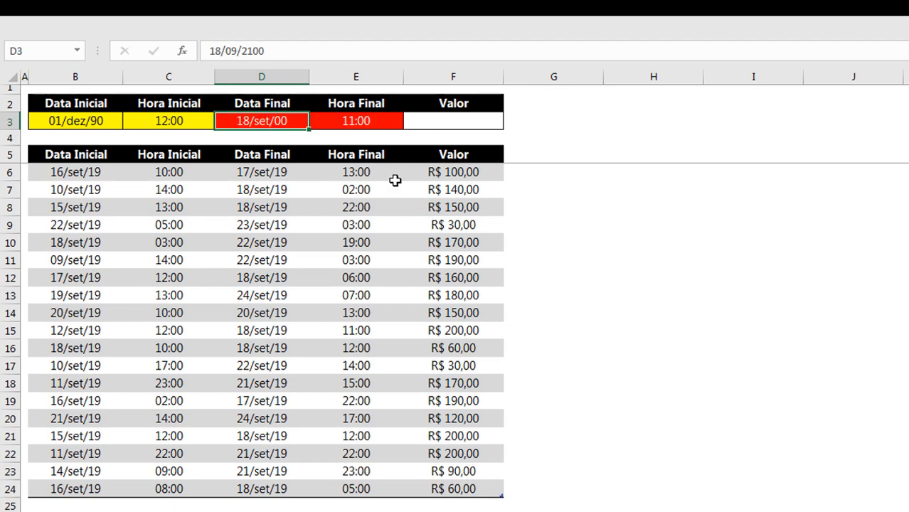